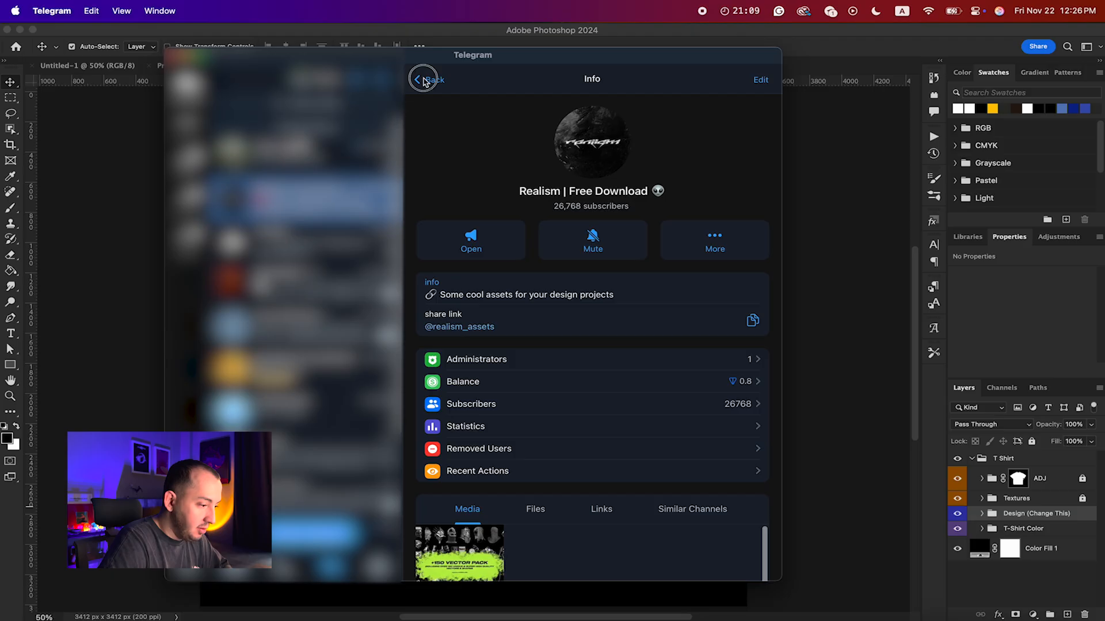
Step: Browse the Realism Telegram channel's posts for downloadable fonts and design asset packs
{"action": "left_click", "coordinate": [423, 81]}
{"action": "scroll", "coordinate": [519, 323], "scroll_direction": "down", "scroll_amount": 5}
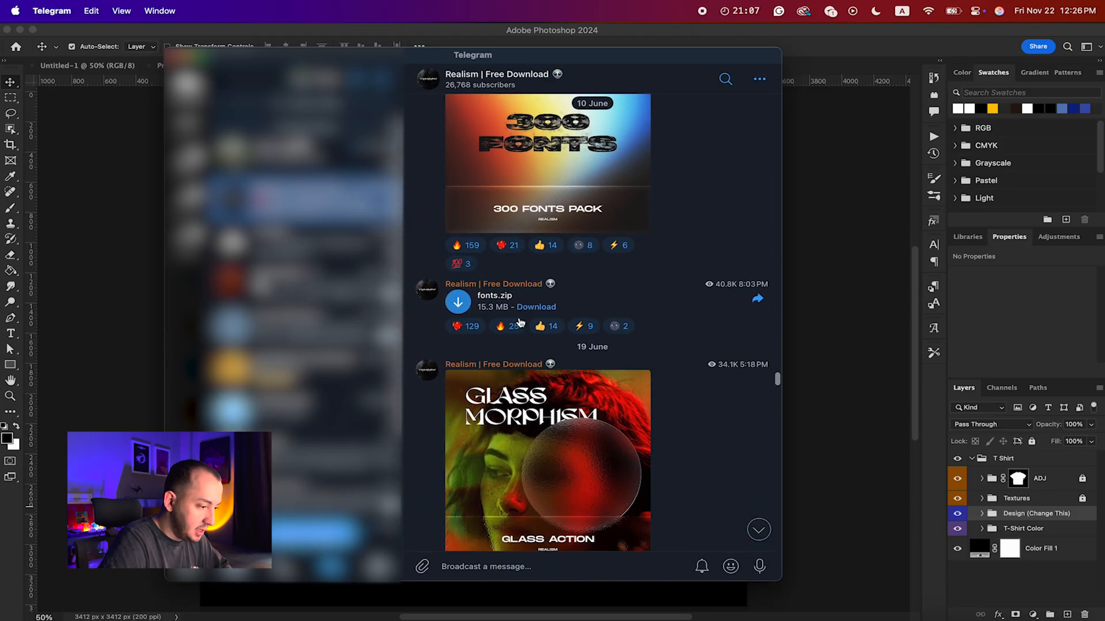
{"action": "scroll", "coordinate": [519, 322], "scroll_direction": "down", "scroll_amount": 15}
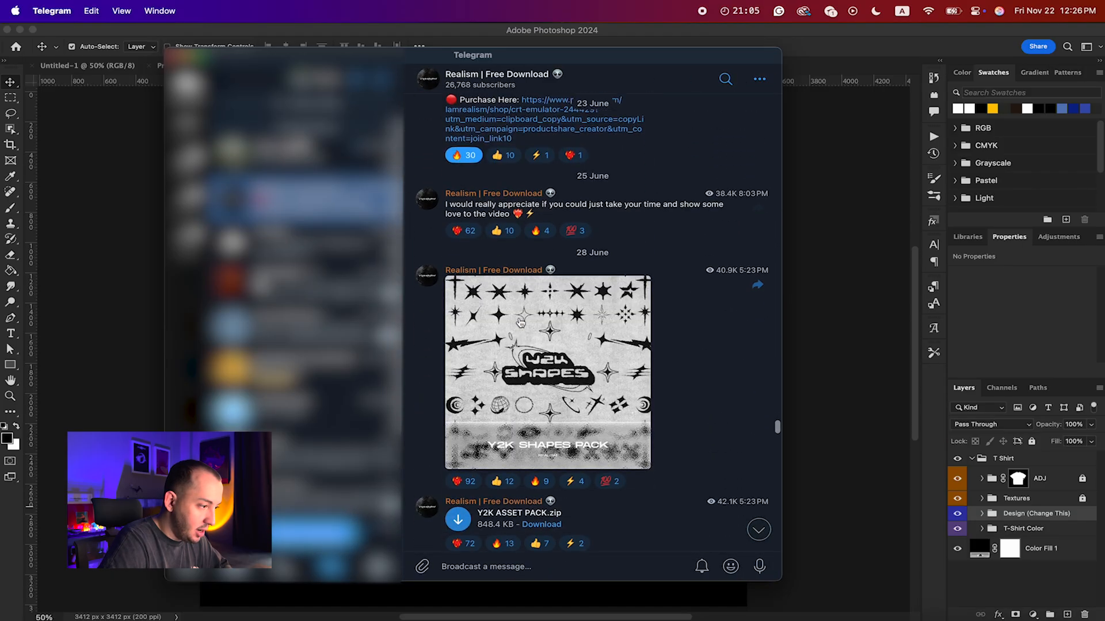
{"action": "scroll", "coordinate": [519, 322], "scroll_direction": "up", "scroll_amount": 15}
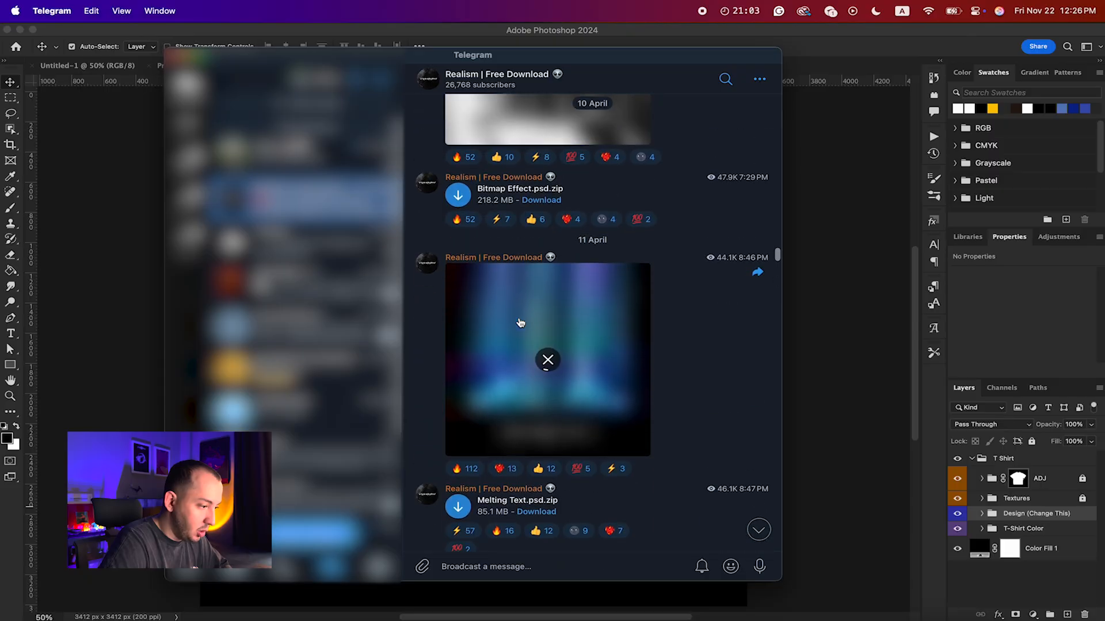
{"action": "scroll", "coordinate": [519, 322], "scroll_direction": "up", "scroll_amount": 7}
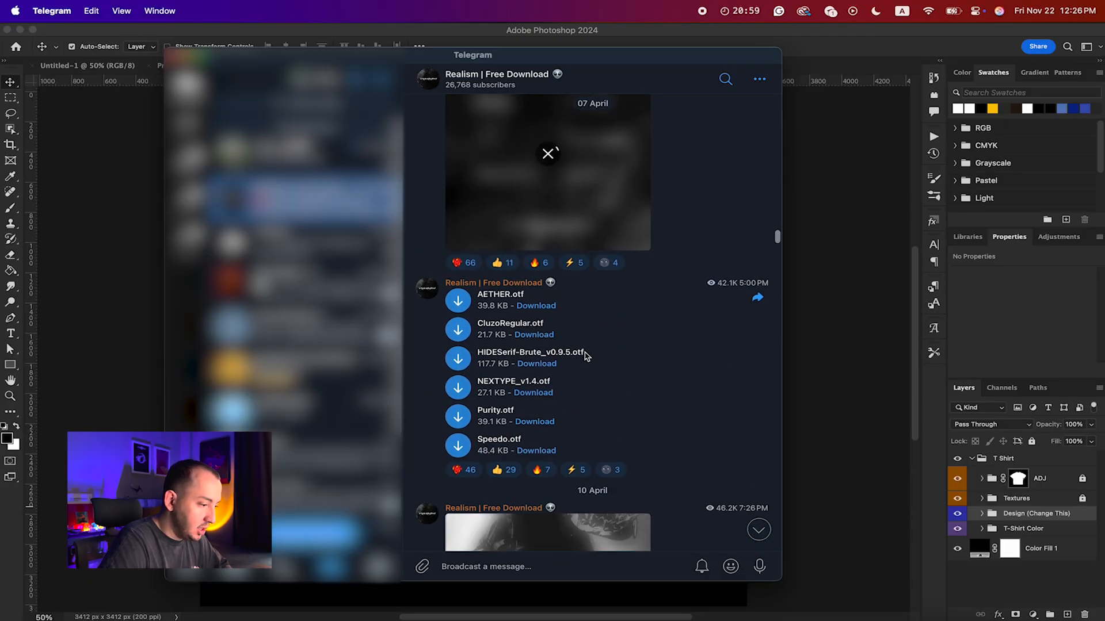
{"action": "scroll", "coordinate": [511, 393], "scroll_direction": "down", "scroll_amount": 15}
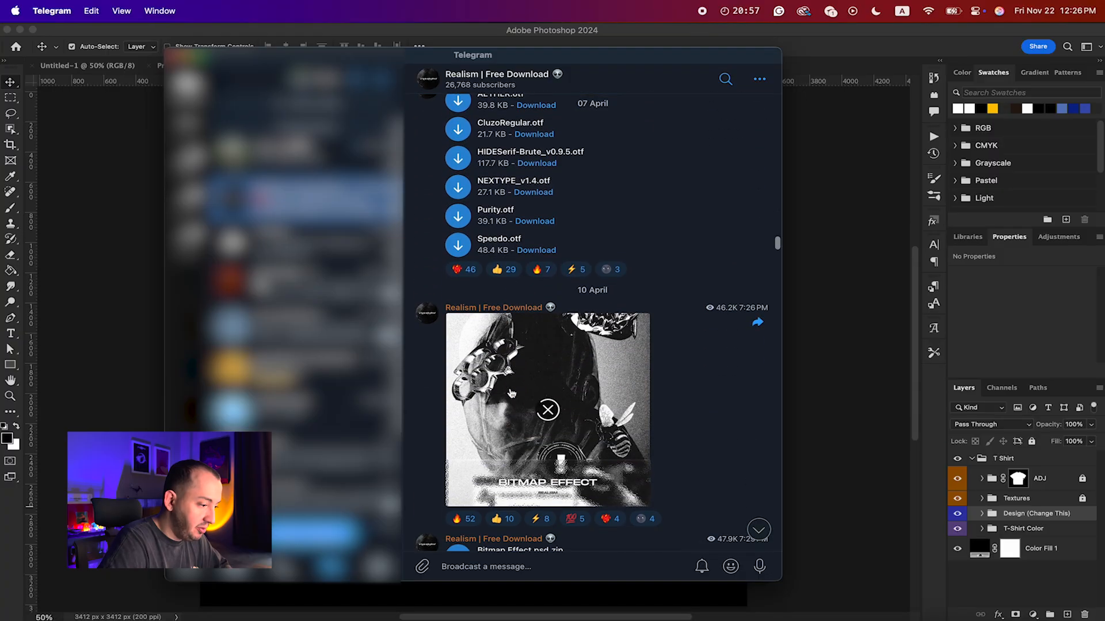
{"action": "scroll", "coordinate": [511, 393], "scroll_direction": "down", "scroll_amount": 15}
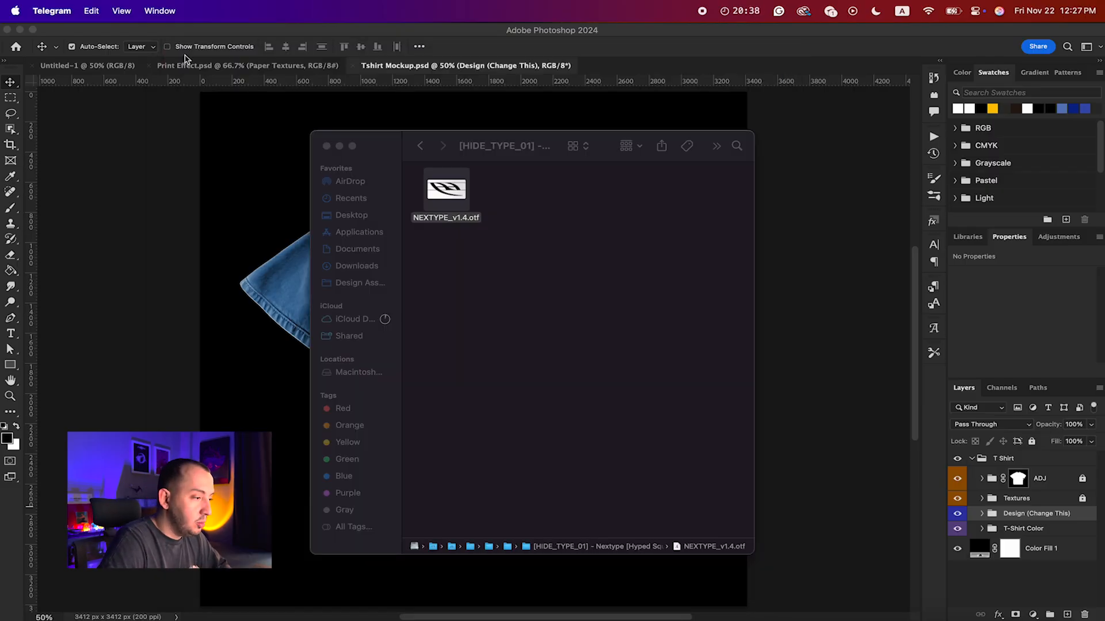
{"action": "left_click", "coordinate": [462, 274]}
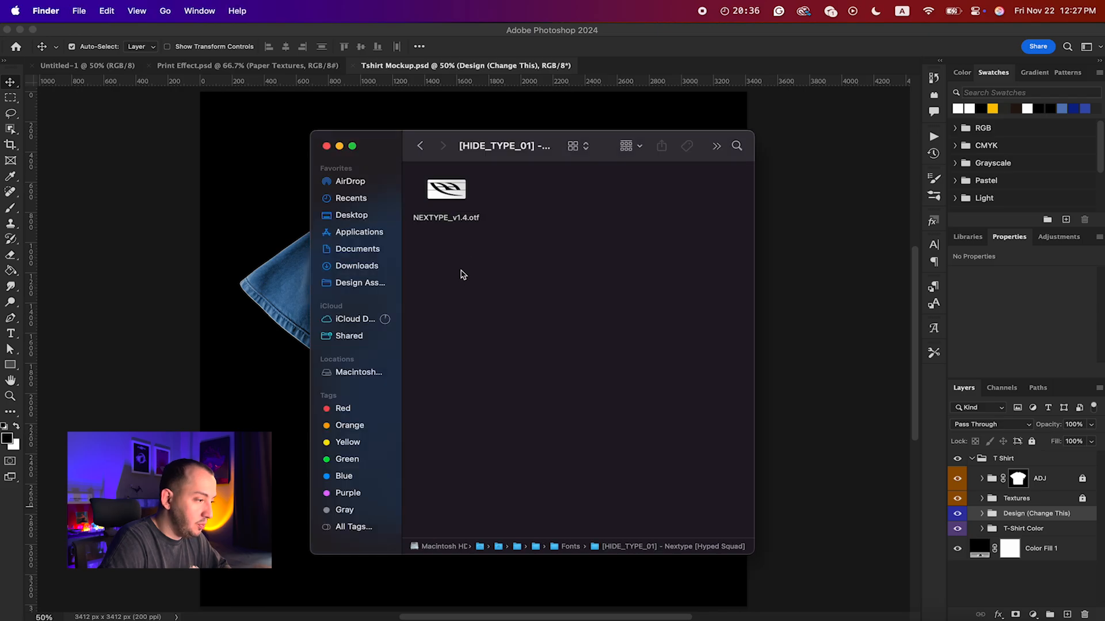
{"action": "left_click_drag", "start_coordinate": [485, 156], "coordinate": [457, 147]}
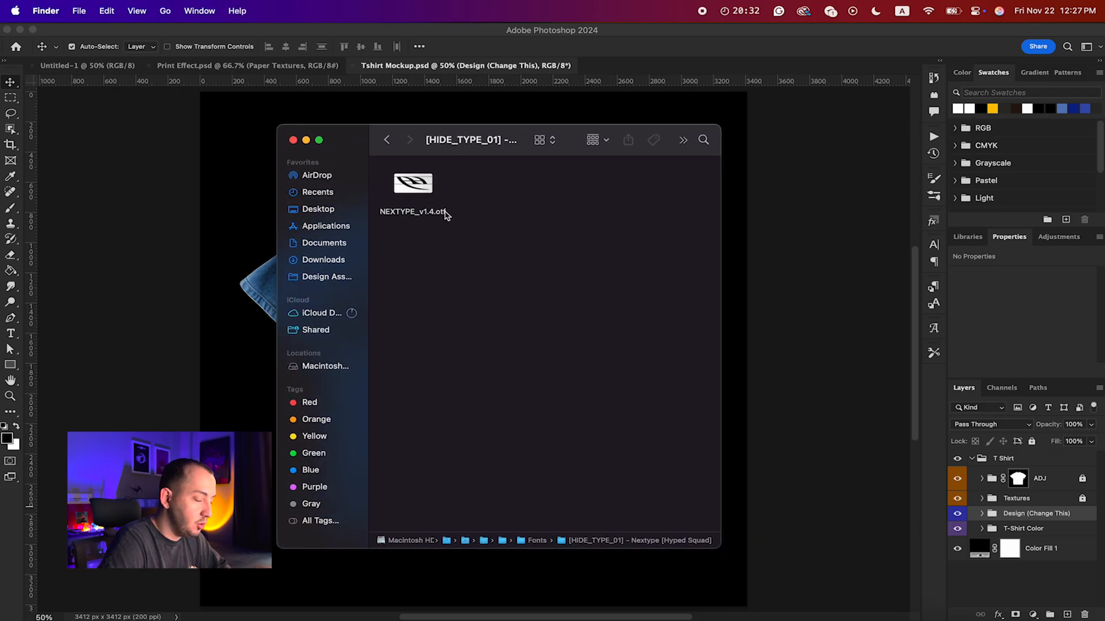
{"action": "right_click", "coordinate": [412, 186]}
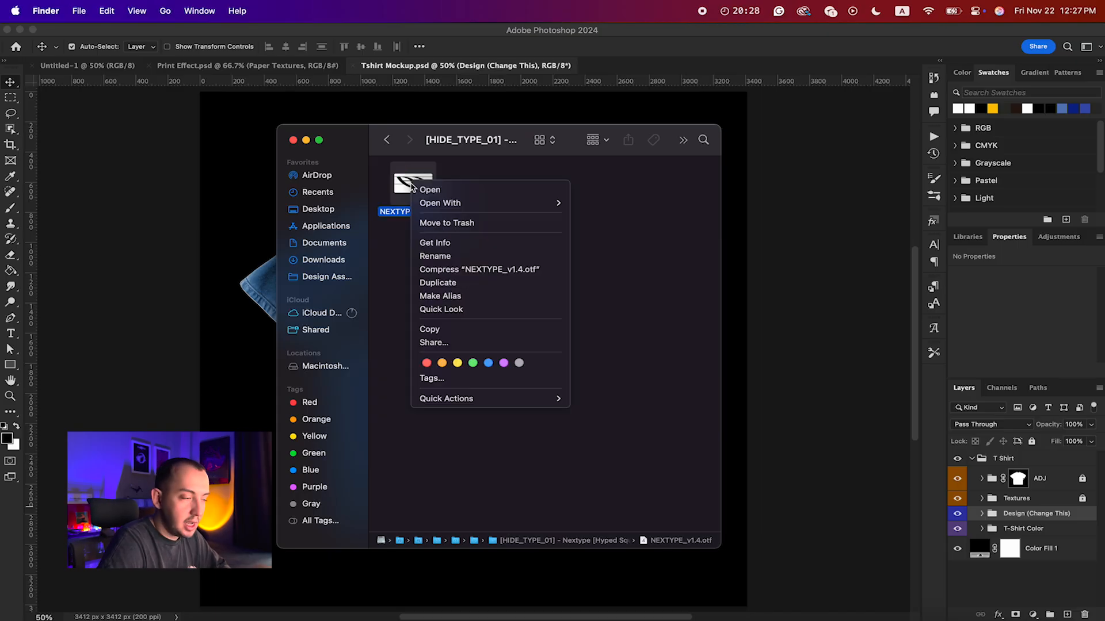
{"action": "left_click", "coordinate": [644, 236]}
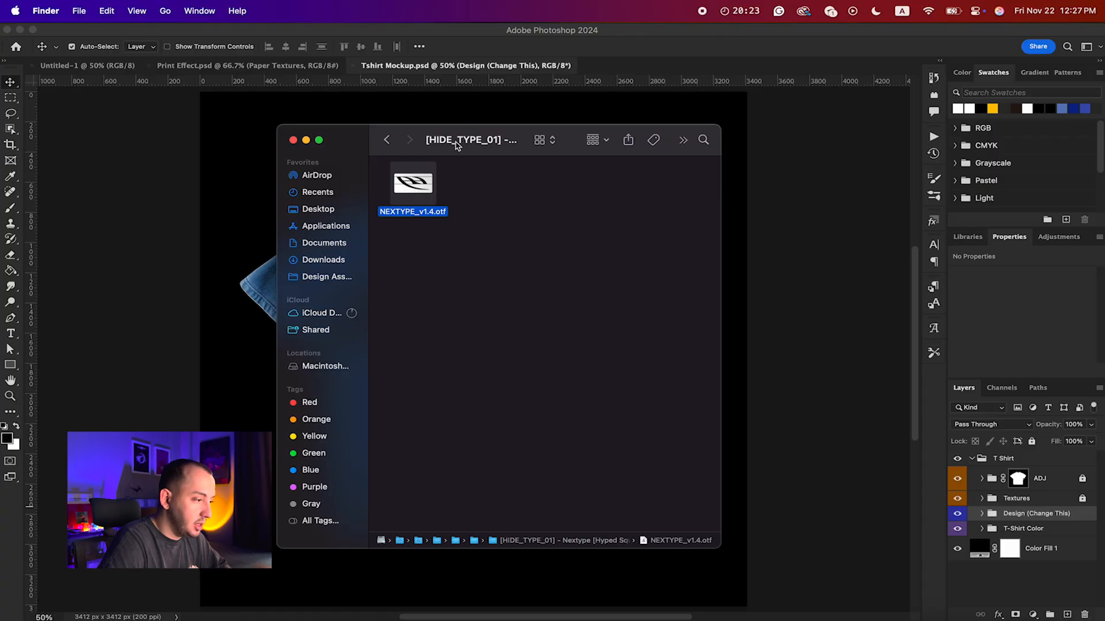
Step: Open the NEXTYPE_v1.4.otf file in Font Book and skip reinstalling the font
{"action": "left_click_drag", "start_coordinate": [456, 142], "coordinate": [456, 135]}
{"action": "double_click", "coordinate": [411, 182]}
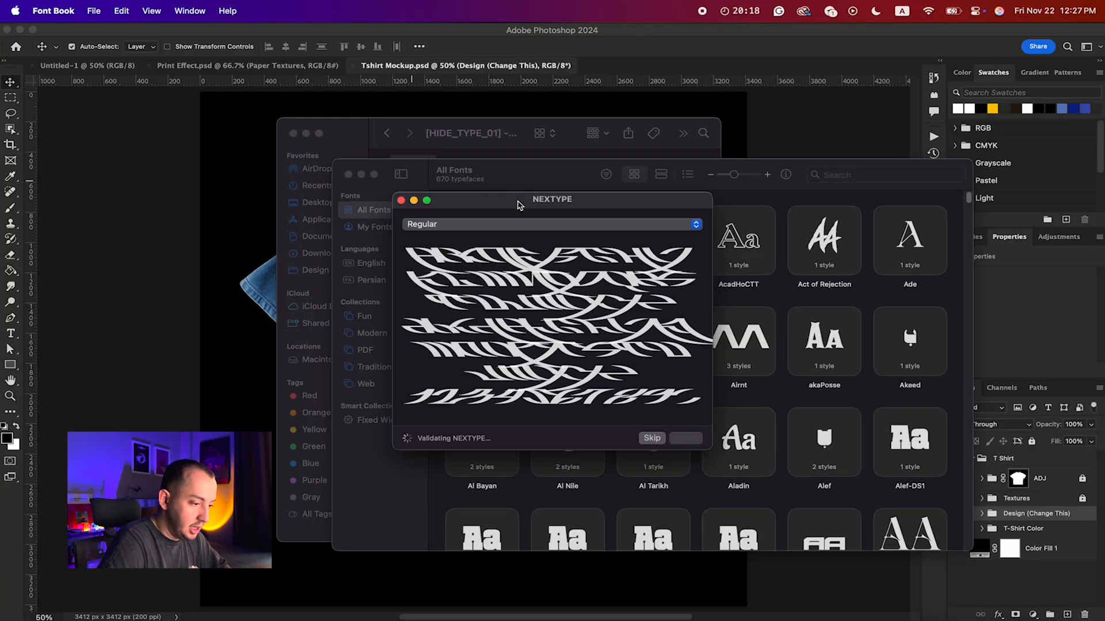
{"action": "left_click_drag", "start_coordinate": [520, 206], "coordinate": [558, 204]}
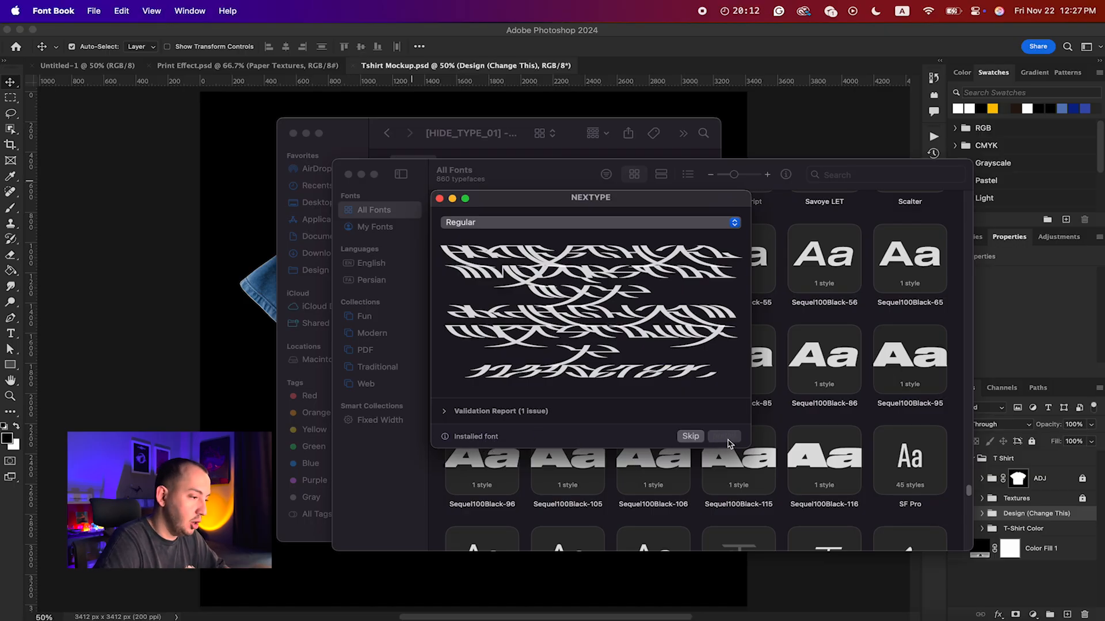
{"action": "left_click", "coordinate": [690, 436]}
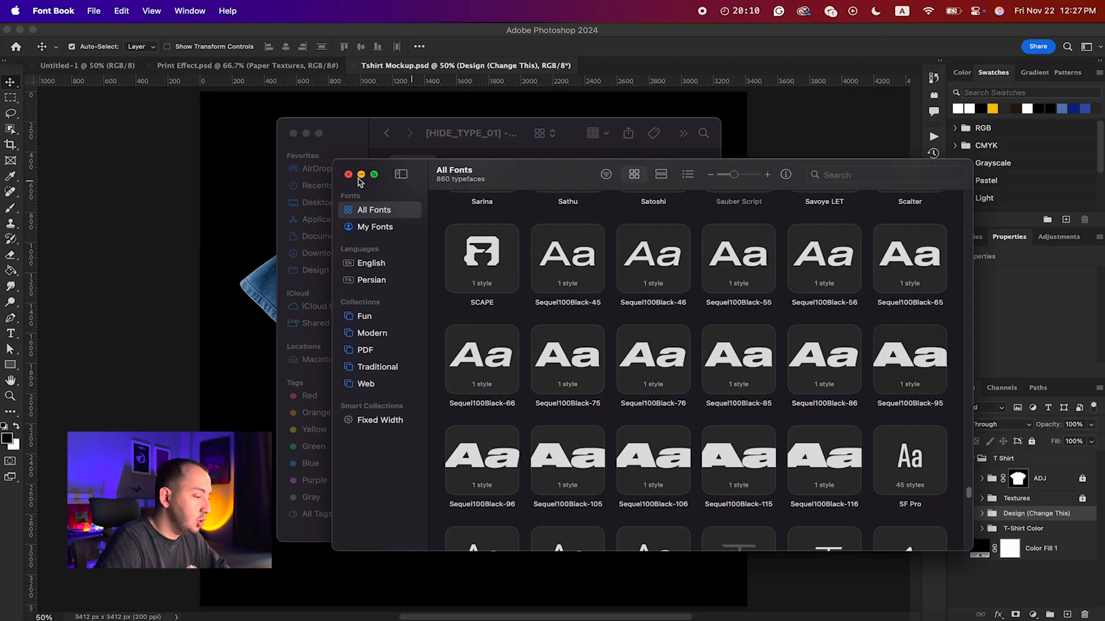
Step: Close the Font Book window and the Finder window with the font folder
{"action": "left_click", "coordinate": [348, 175]}
{"action": "left_click", "coordinate": [293, 134]}
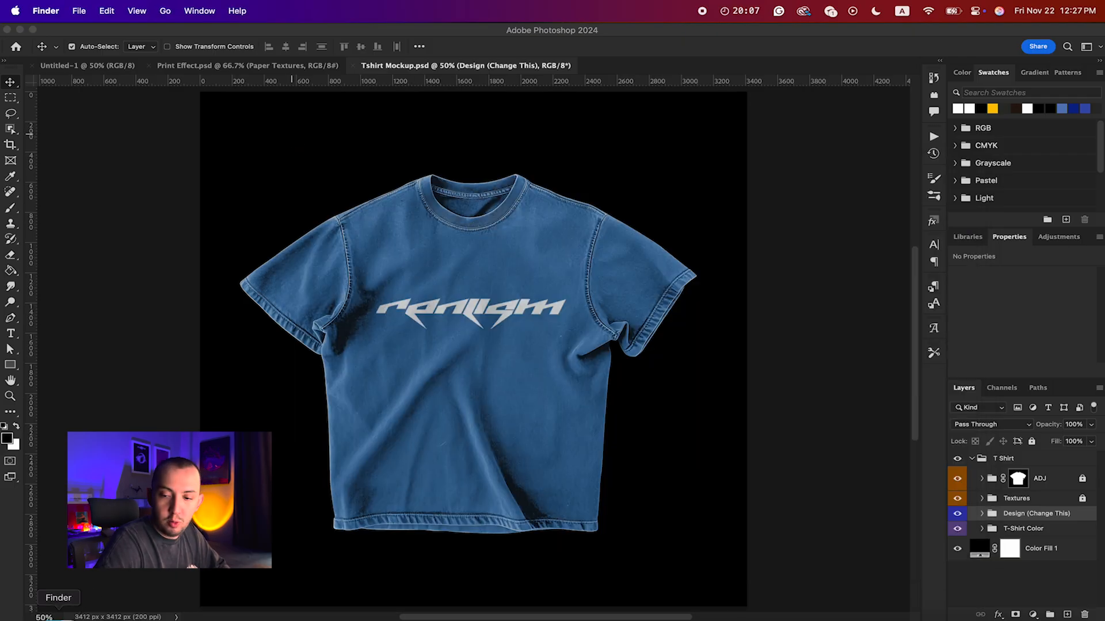
{"action": "key", "text": "super+n"}
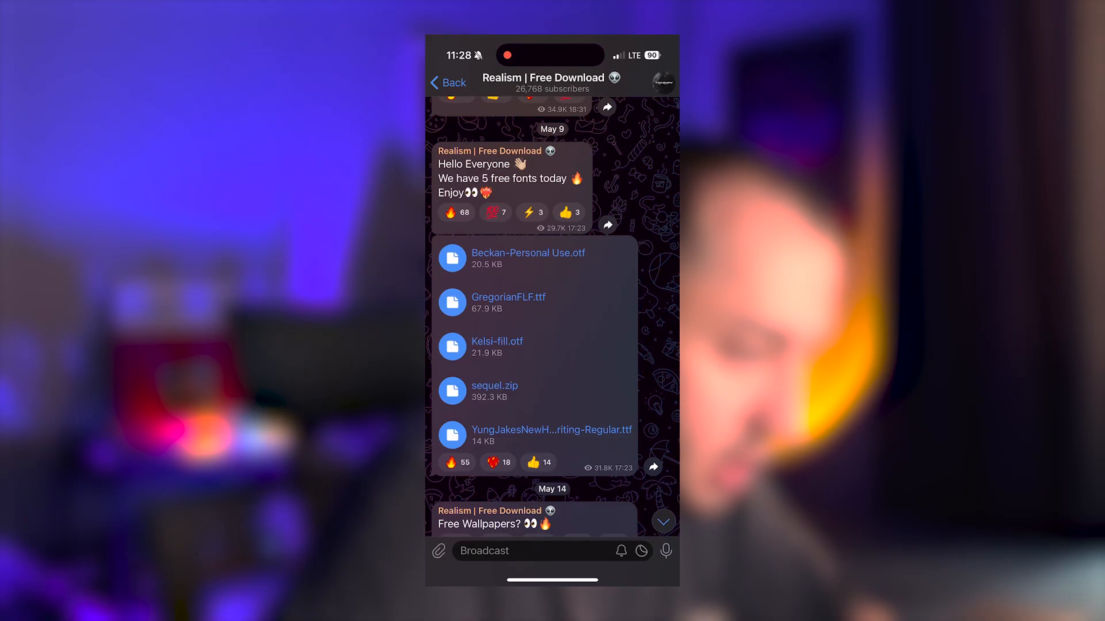
Step: Save GregorianFLF.ttf from the Telegram channel to the On My iPhone location in Files
{"action": "left_click", "coordinate": [509, 299]}
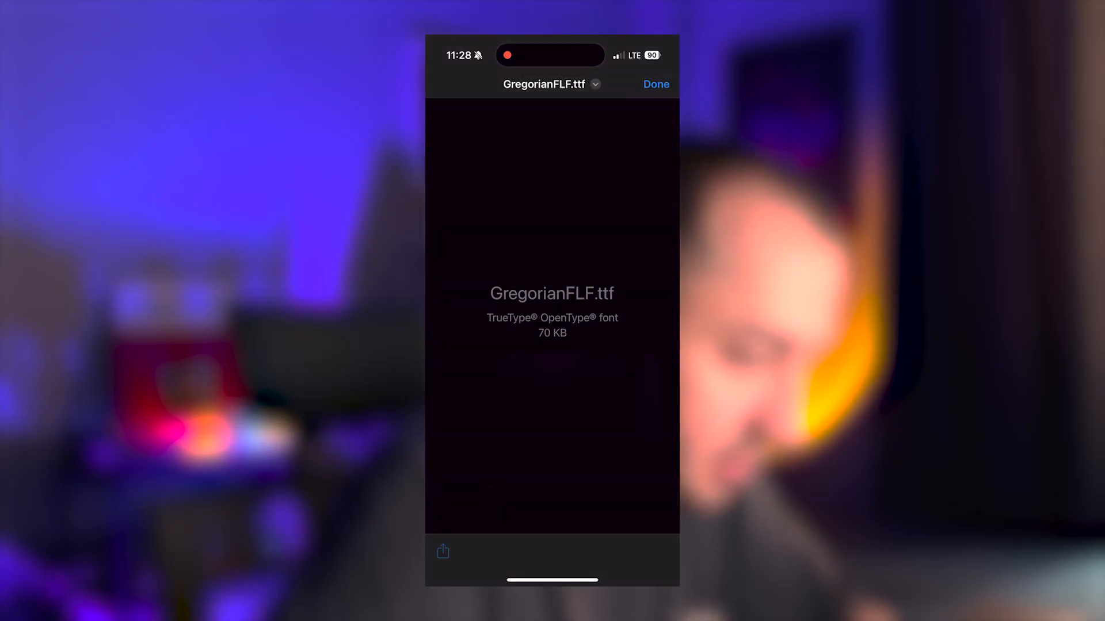
{"action": "left_click", "coordinate": [443, 552]}
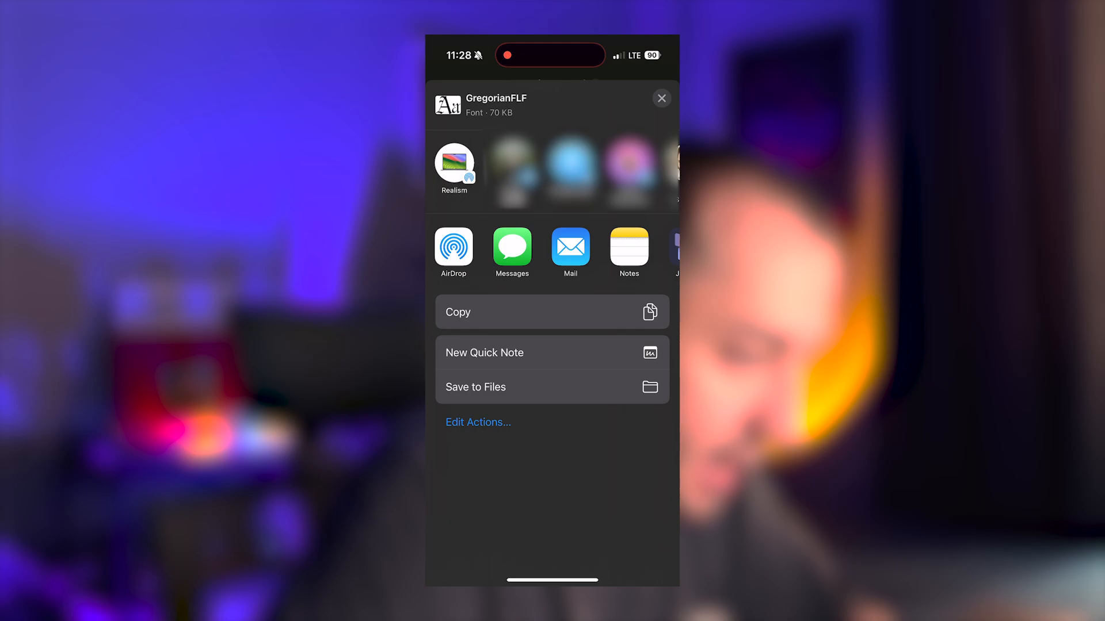
{"action": "left_click", "coordinate": [475, 386]}
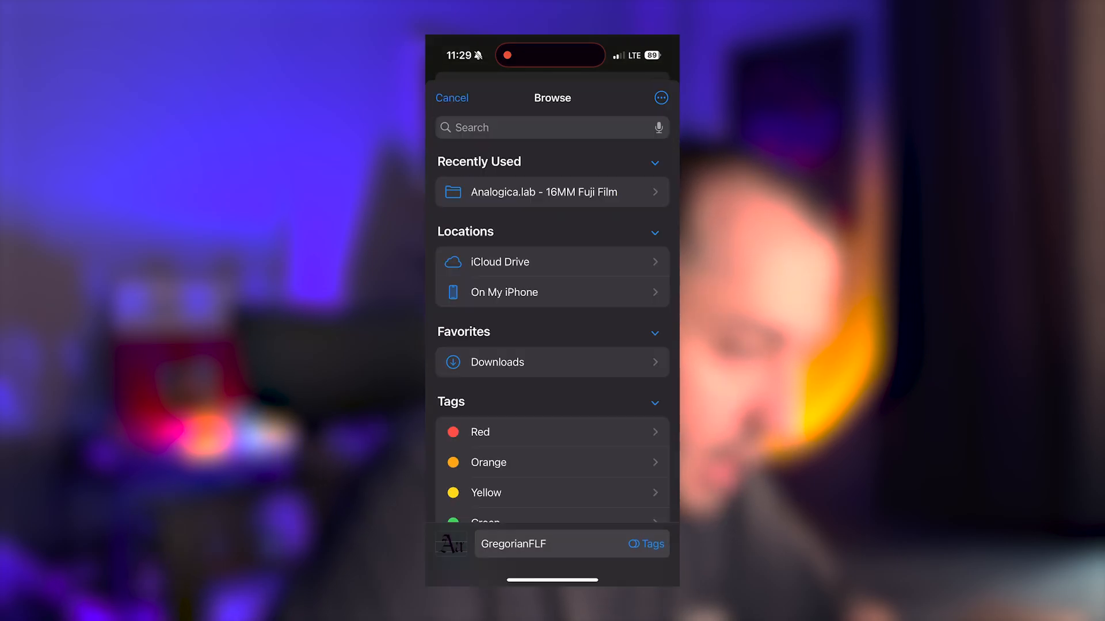
{"action": "left_click", "coordinate": [506, 291]}
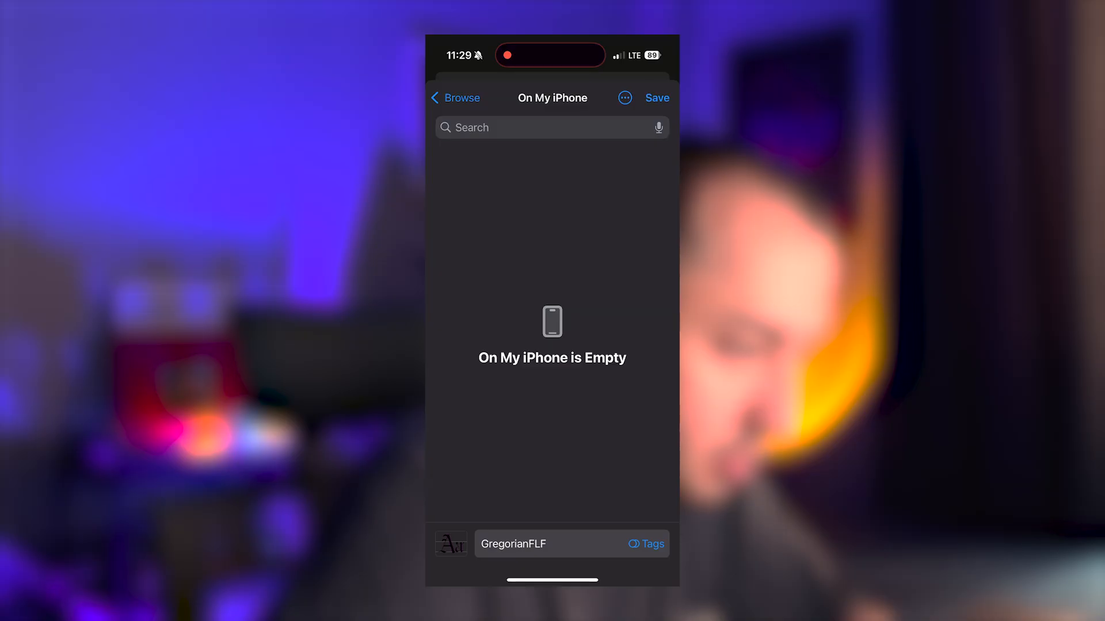
{"action": "left_click", "coordinate": [657, 97]}
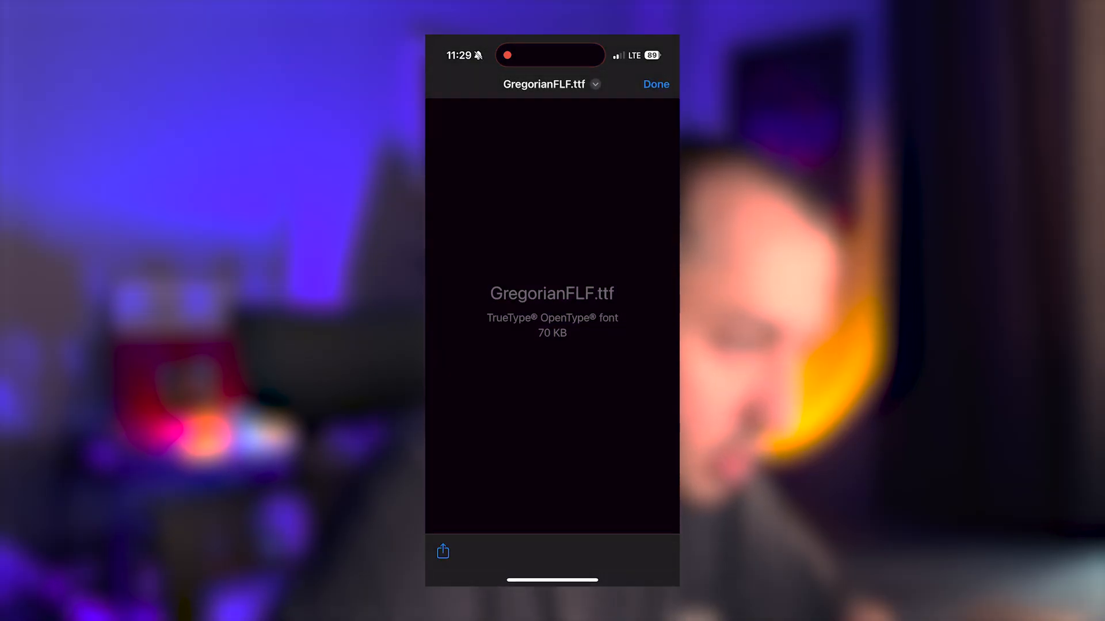
Step: Leave Telegram for the phone's home screen and switch to the Files app
{"action": "left_click_drag", "start_coordinate": [552, 580], "coordinate": [552, 345]}
{"action": "left_click_drag", "start_coordinate": [622, 374], "coordinate": [472, 374]}
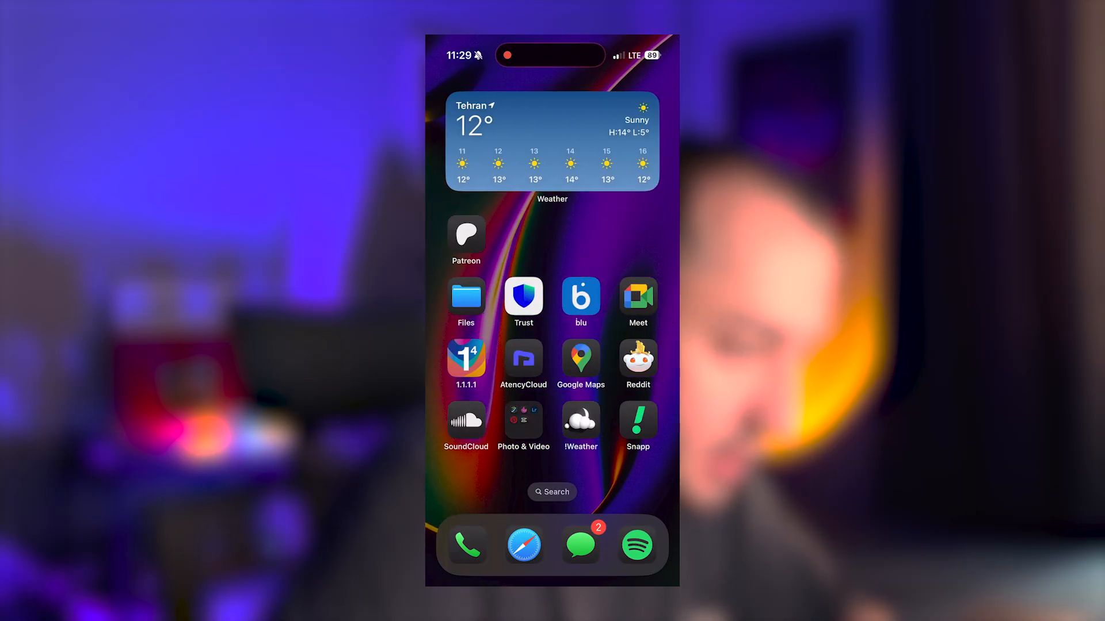
{"action": "left_click", "coordinate": [466, 296]}
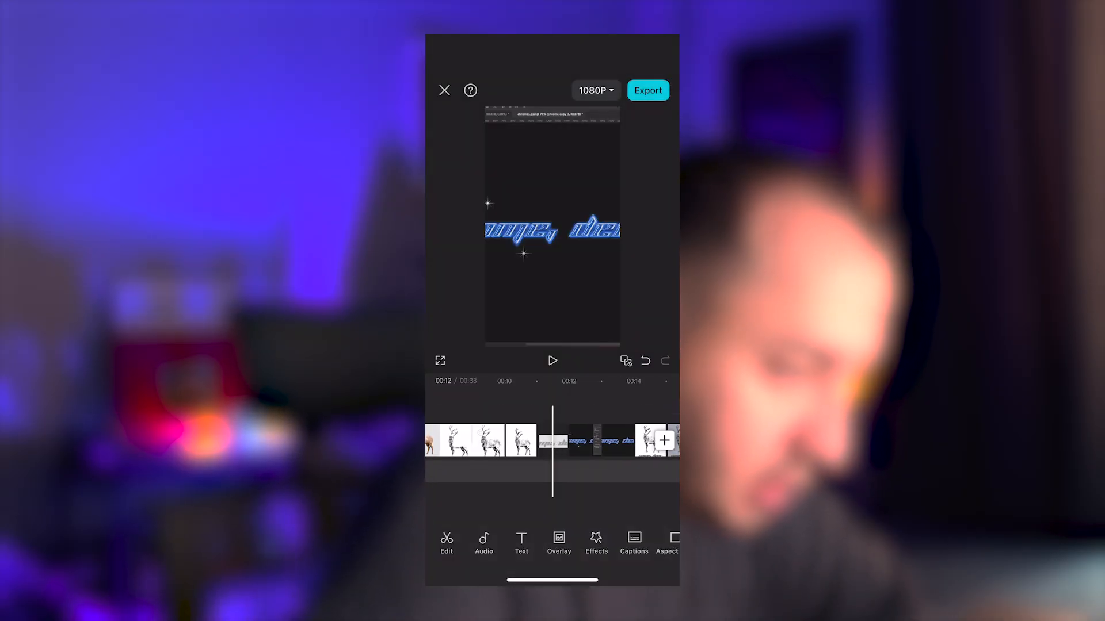
Step: Add a new text element to the CapCut video at the 00:13 mark
{"action": "scroll", "coordinate": [552, 440], "scroll_direction": "left", "scroll_amount": 6}
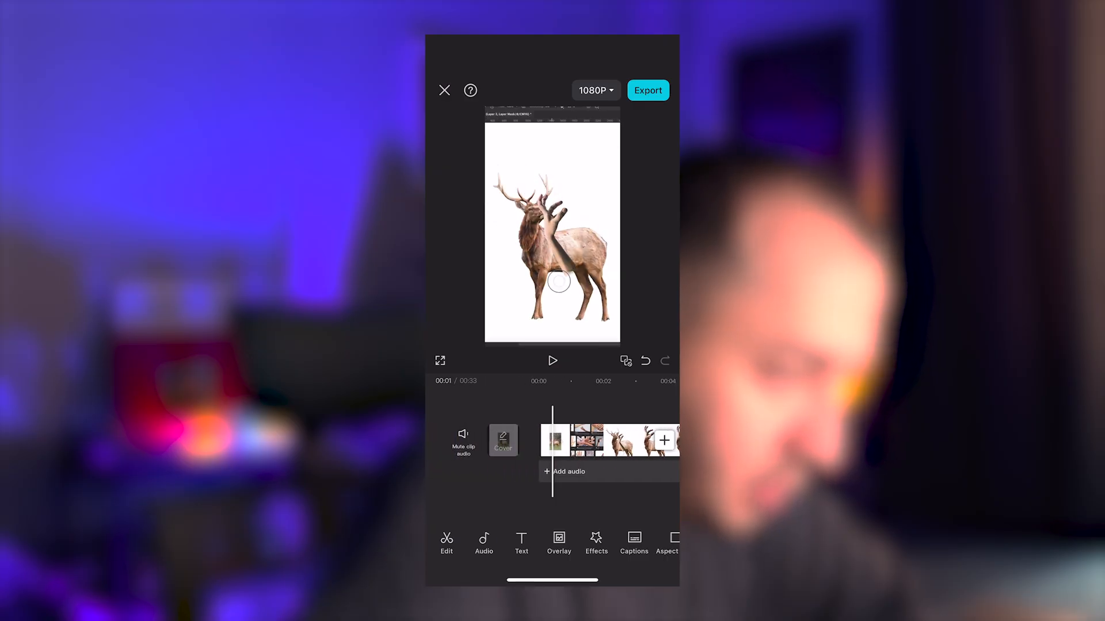
{"action": "scroll", "coordinate": [552, 440], "scroll_direction": "right", "scroll_amount": 3}
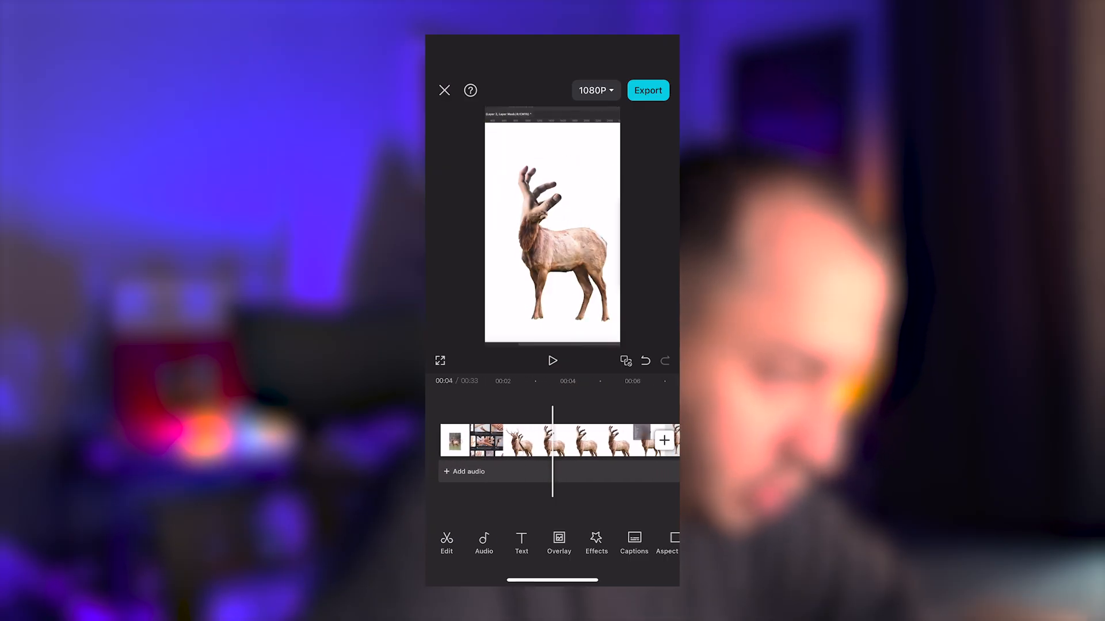
{"action": "scroll", "coordinate": [553, 440], "scroll_direction": "right", "scroll_amount": 6}
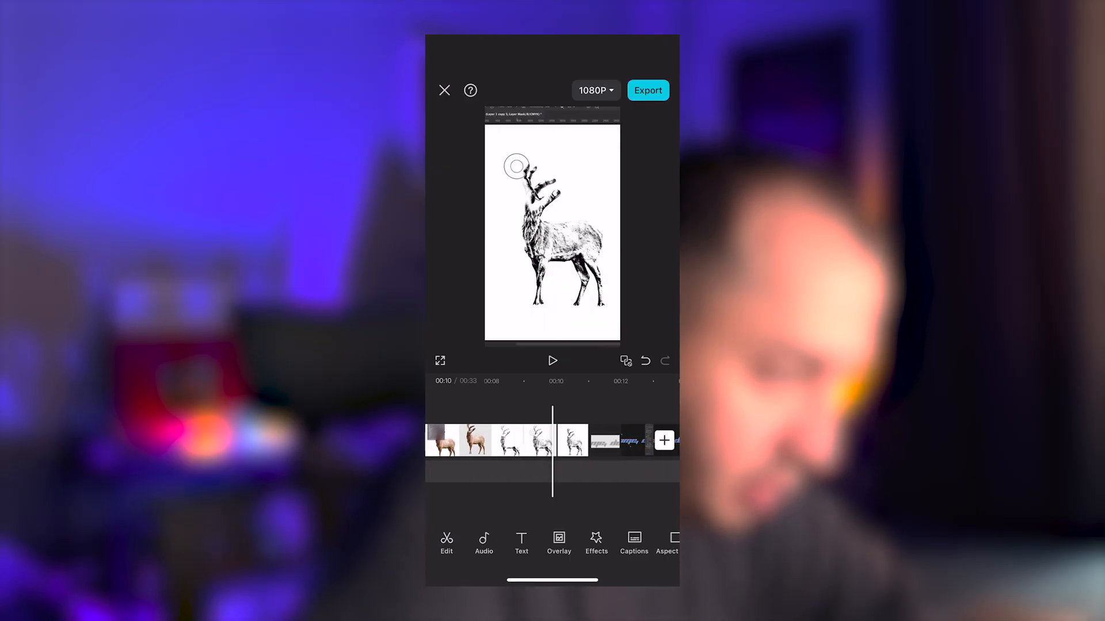
{"action": "scroll", "coordinate": [552, 440], "scroll_direction": "right", "scroll_amount": 3}
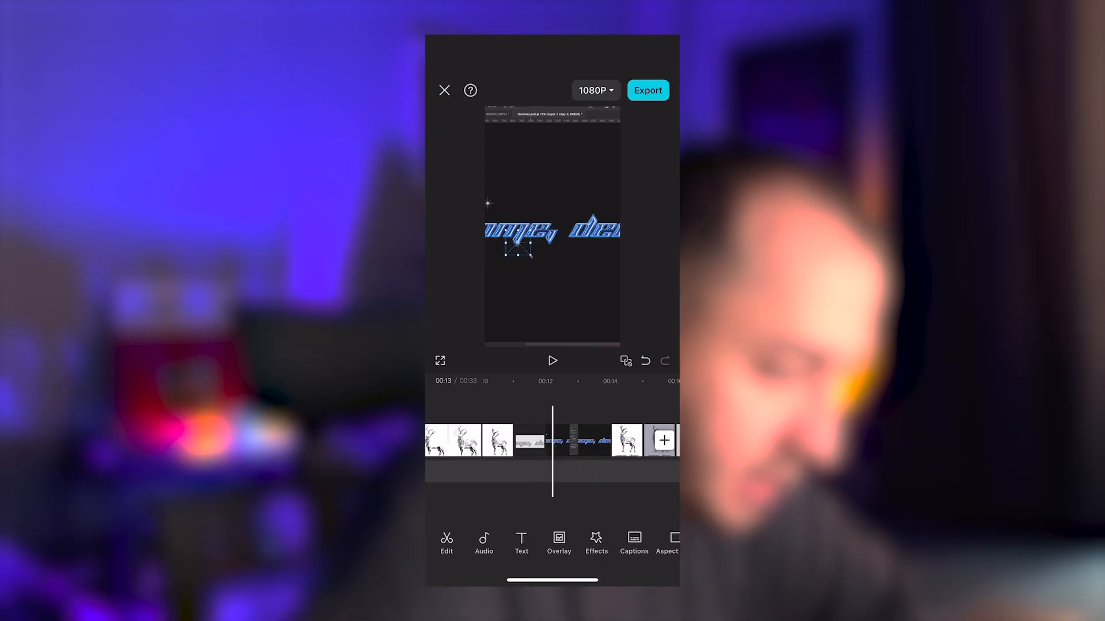
{"action": "left_click", "coordinate": [522, 543]}
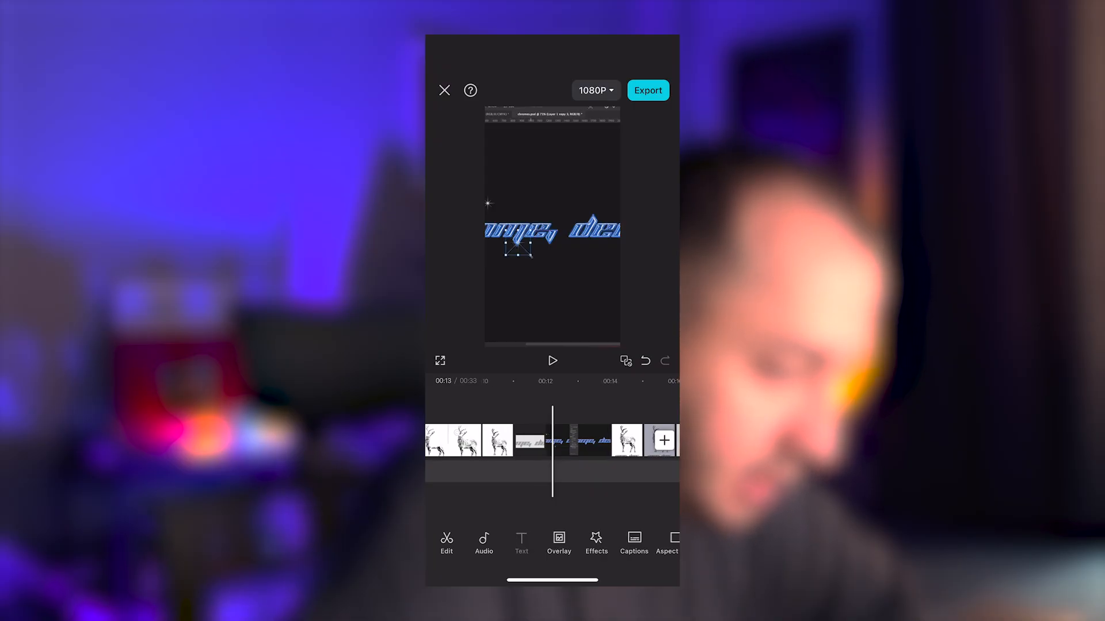
{"action": "left_click", "coordinate": [521, 542]}
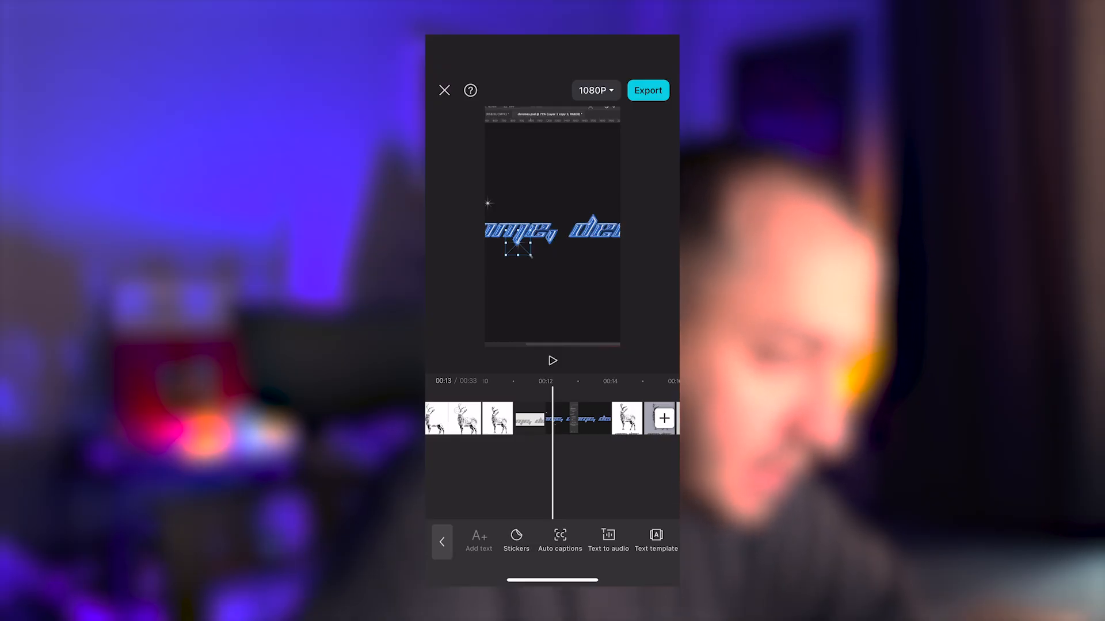
{"action": "left_click", "coordinate": [479, 541]}
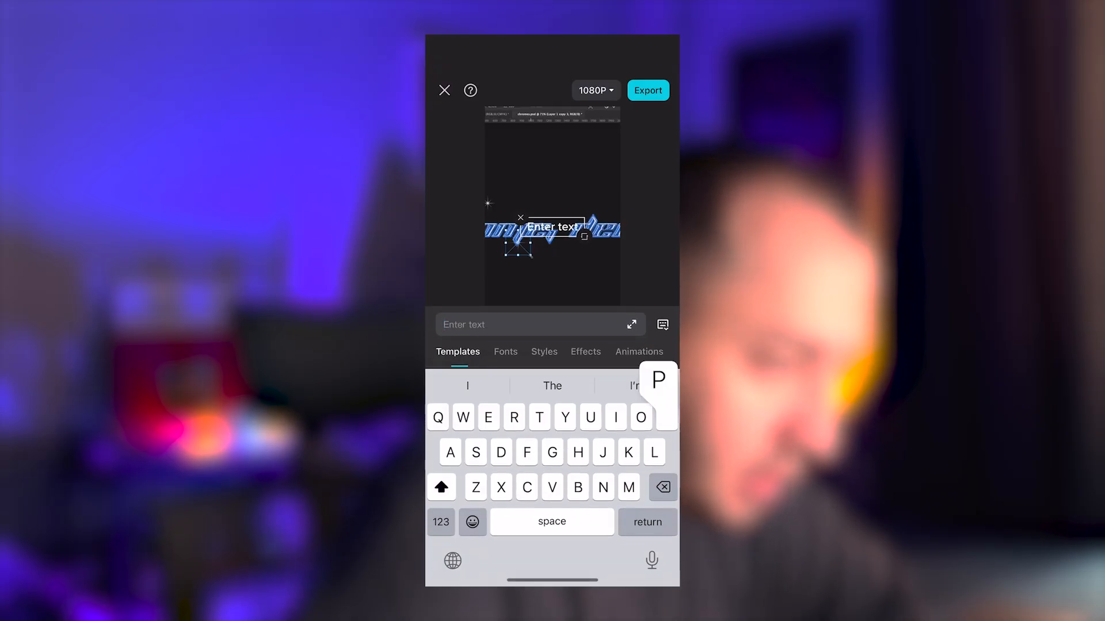
Step: Enter "Photo Manipulation" as the overlay text and move it above the blue chrome lettering
{"action": "type", "text": "Ph"}
{"action": "key", "text": "BackSpace"}
{"action": "key", "text": "BackSpace"}
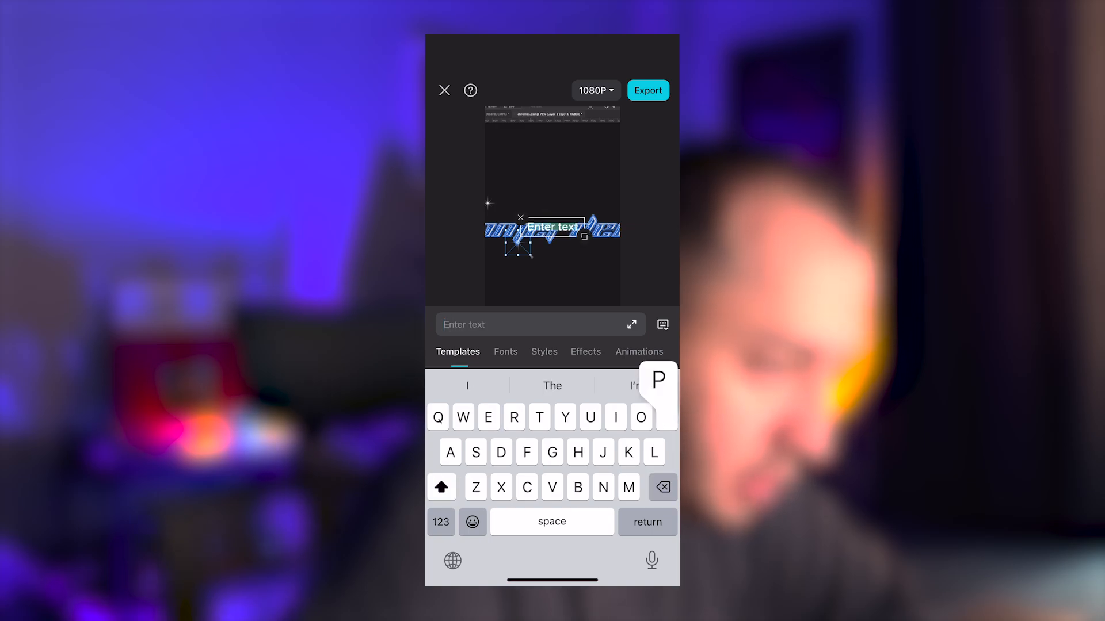
{"action": "type", "text": "Photo Ma"}
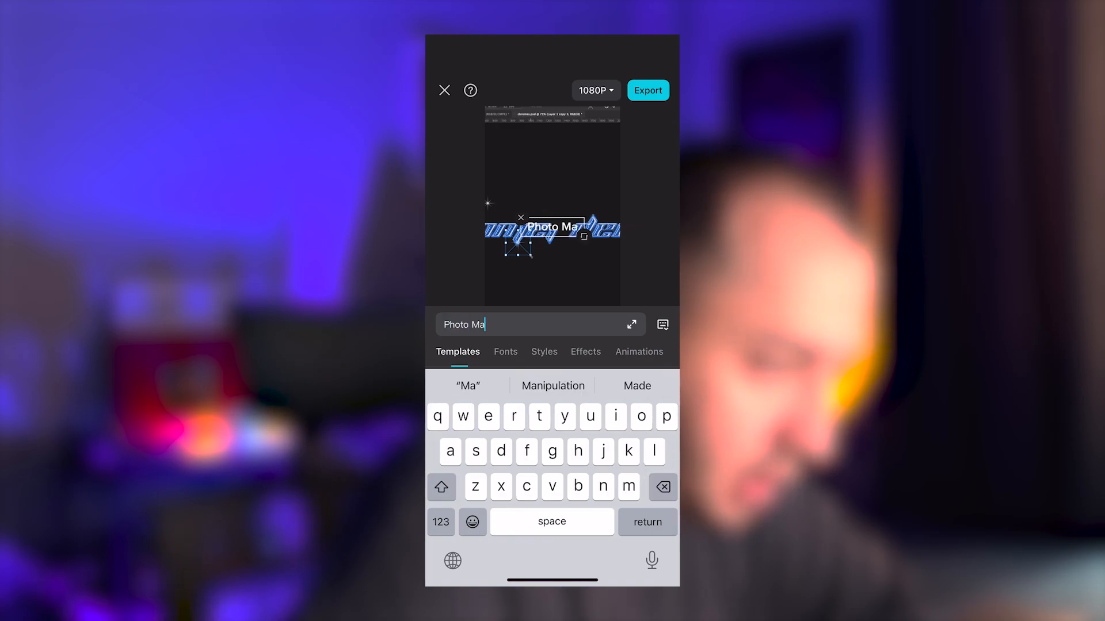
{"action": "left_click", "coordinate": [553, 385]}
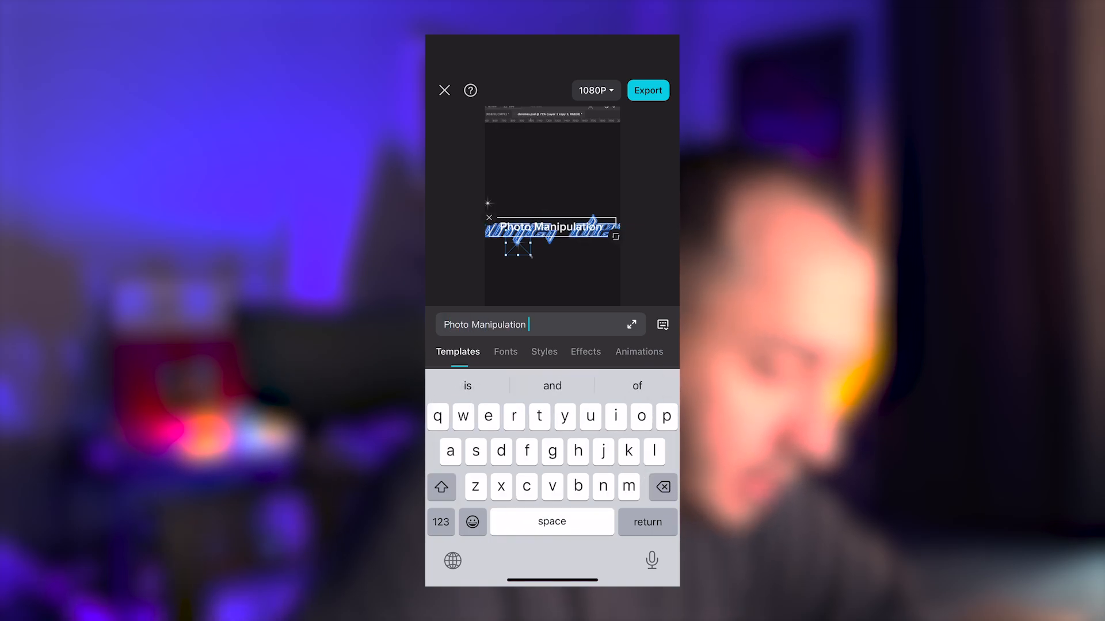
{"action": "left_click_drag", "start_coordinate": [551, 227], "coordinate": [551, 181]}
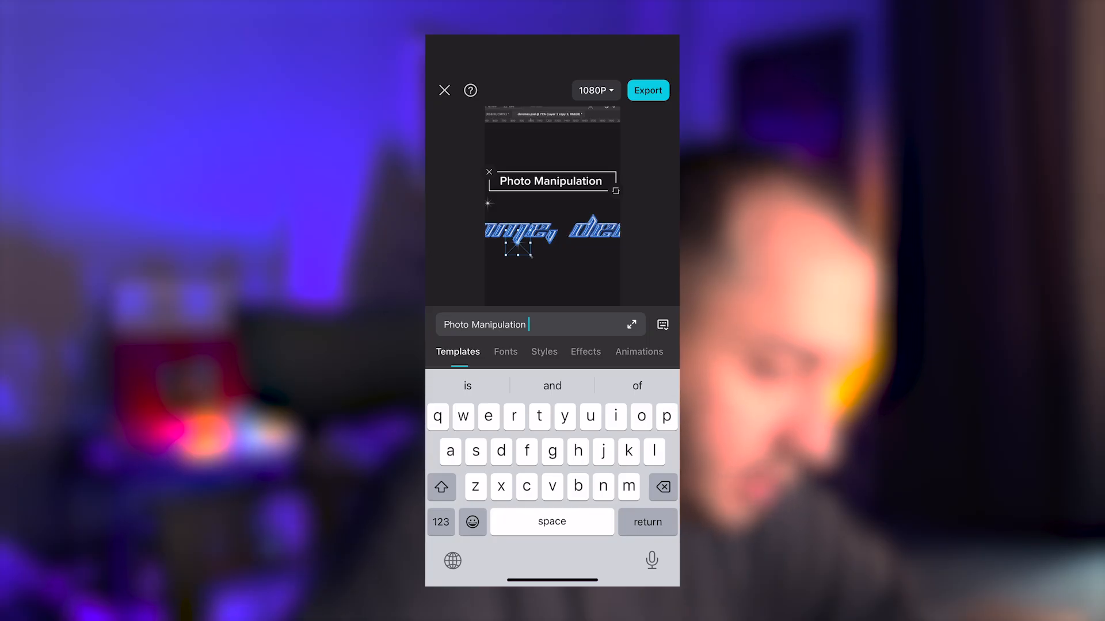
Step: Import GregorianFLF.ttf from On My iPhone into CapCut as a custom font for the Photo Manipulation text
{"action": "left_click", "coordinate": [505, 352]}
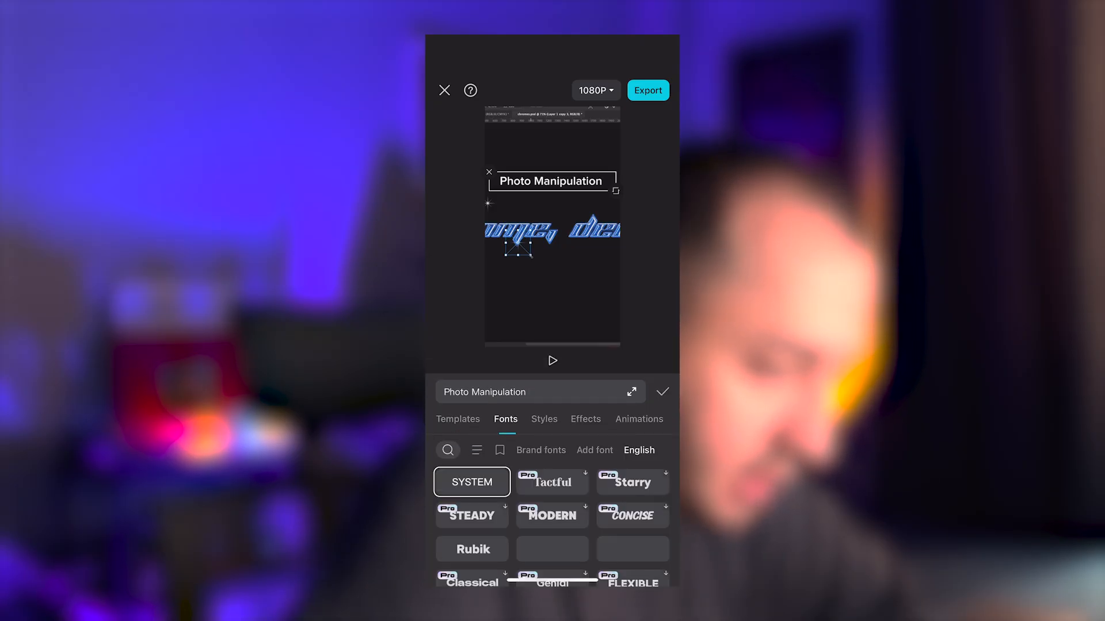
{"action": "left_click", "coordinate": [595, 450]}
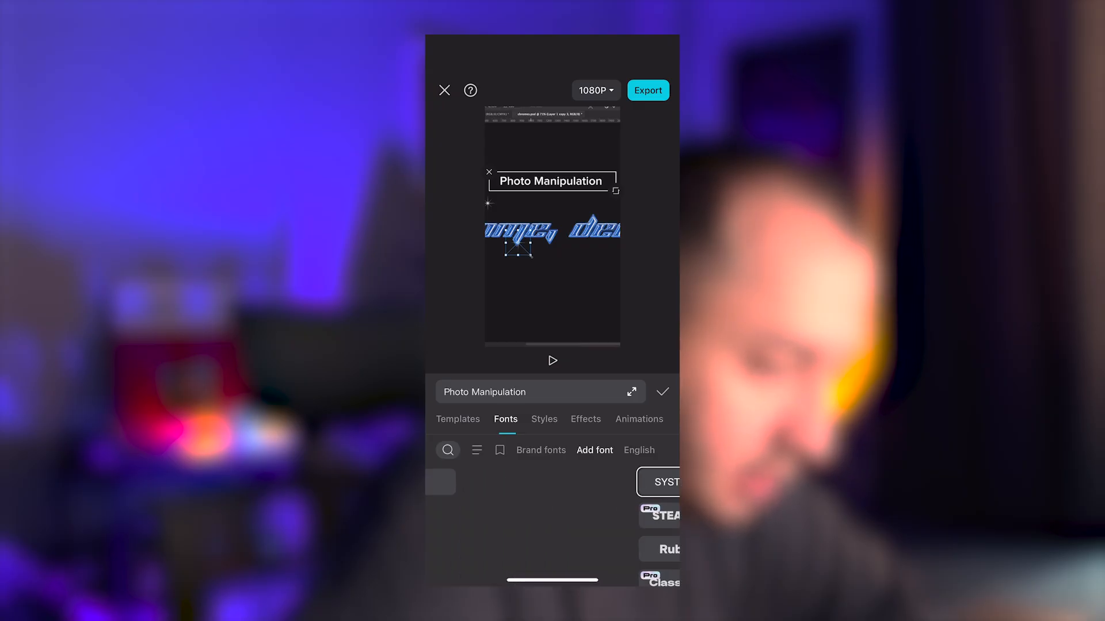
{"action": "left_click", "coordinate": [639, 450]}
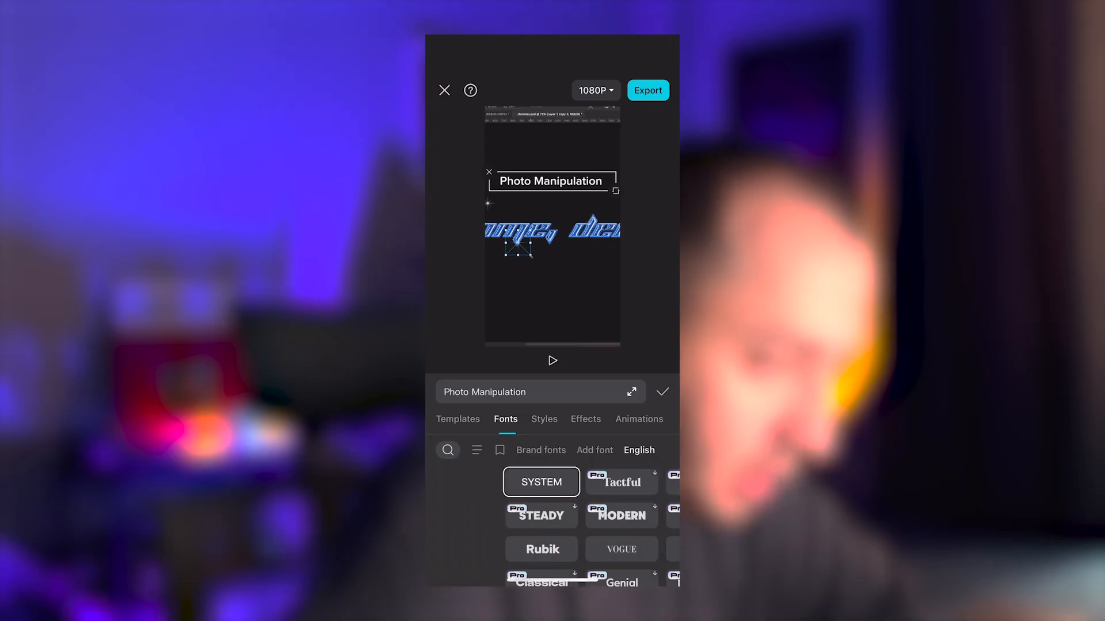
{"action": "left_click", "coordinate": [595, 451]}
{"action": "left_click", "coordinate": [472, 482]}
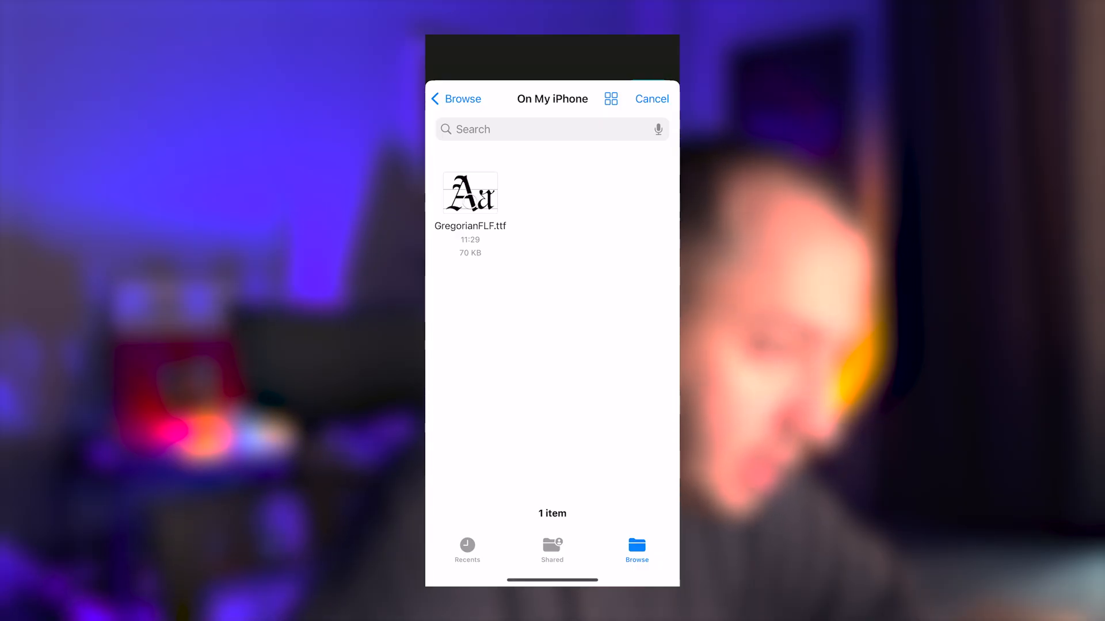
{"action": "left_click", "coordinate": [470, 194]}
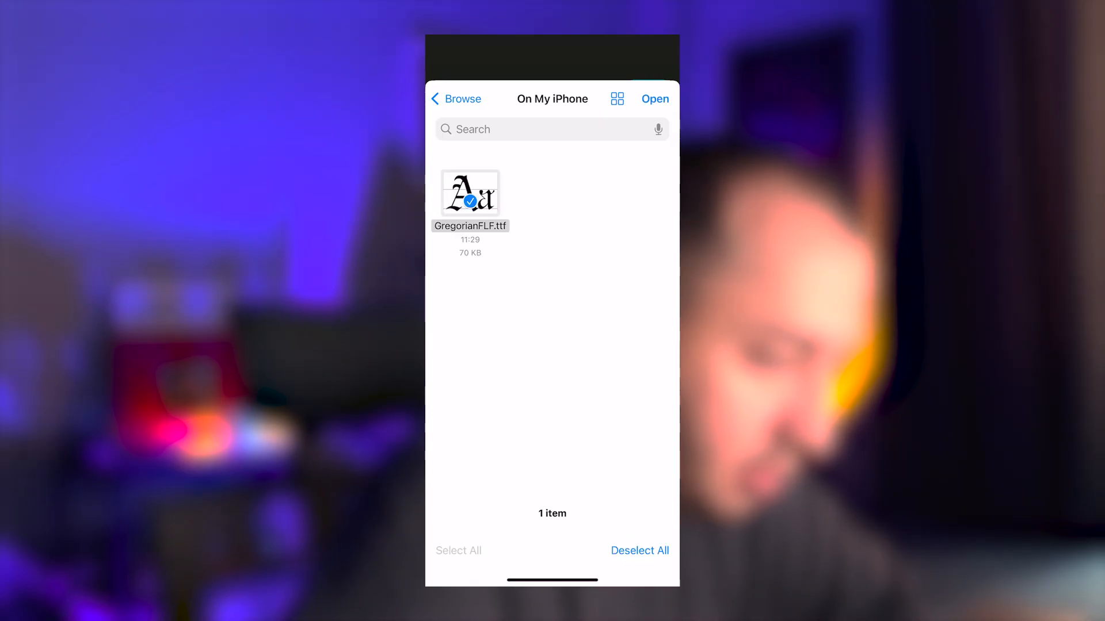
{"action": "left_click", "coordinate": [655, 99]}
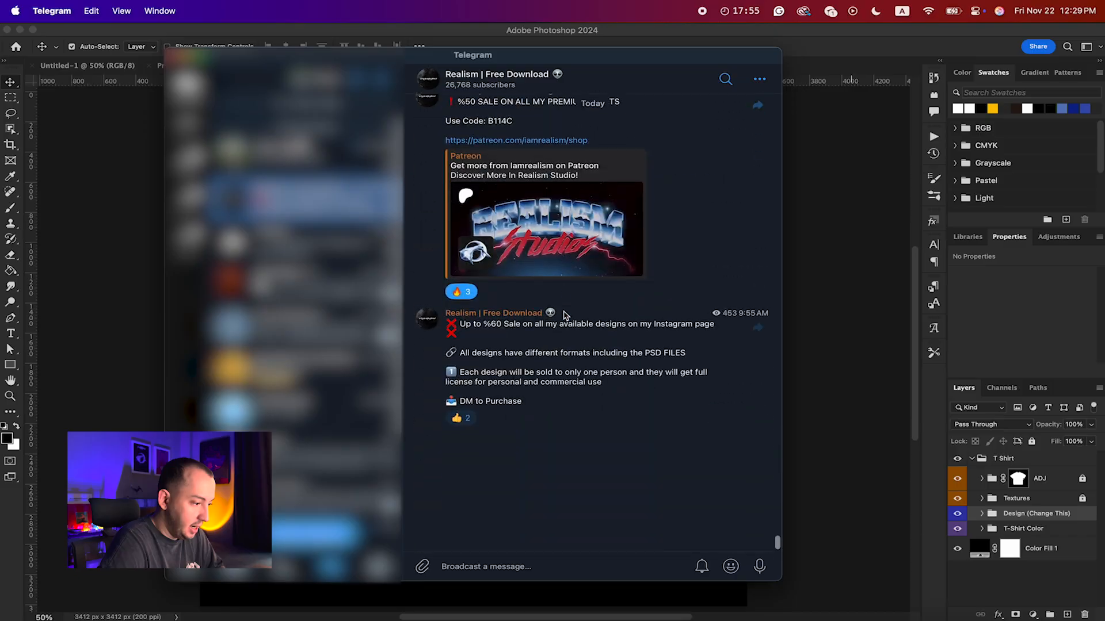
Step: Browse the Realism Telegram channel's older posts for free packs, fonts and the Scary Hours print text effect
{"action": "scroll", "coordinate": [564, 315], "scroll_direction": "up", "scroll_amount": 15}
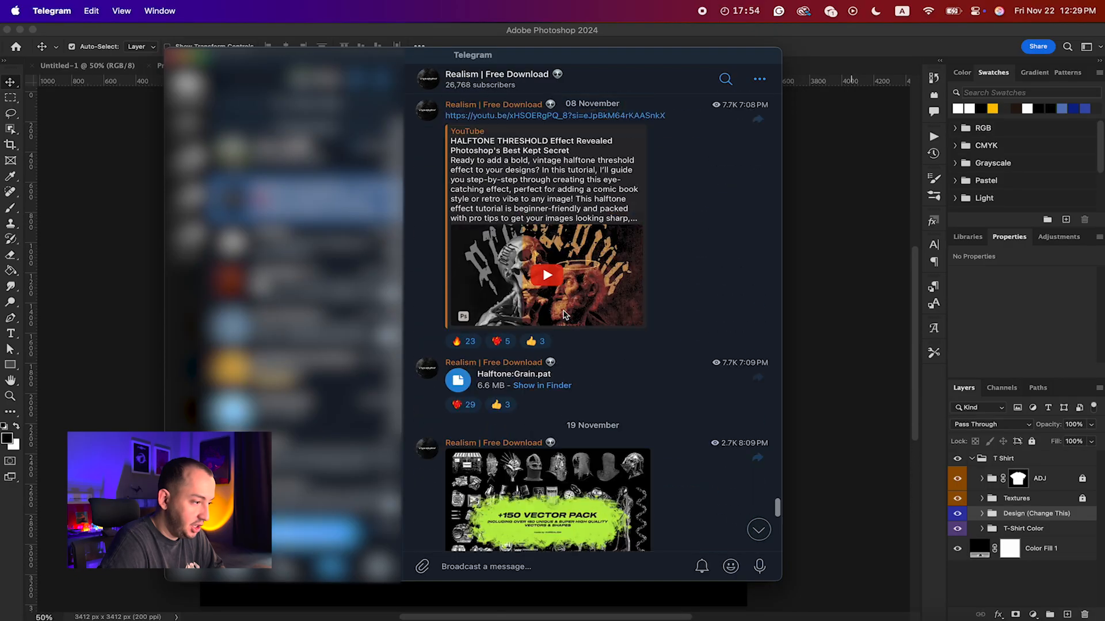
{"action": "scroll", "coordinate": [564, 316], "scroll_direction": "up", "scroll_amount": 20}
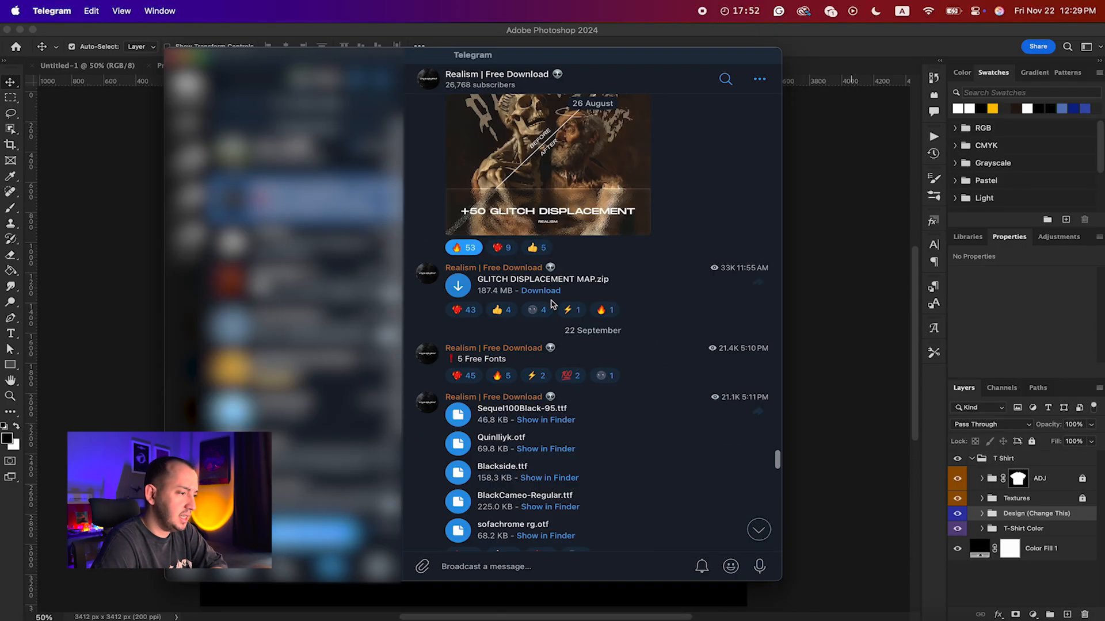
{"action": "scroll", "coordinate": [551, 304], "scroll_direction": "up", "scroll_amount": 5}
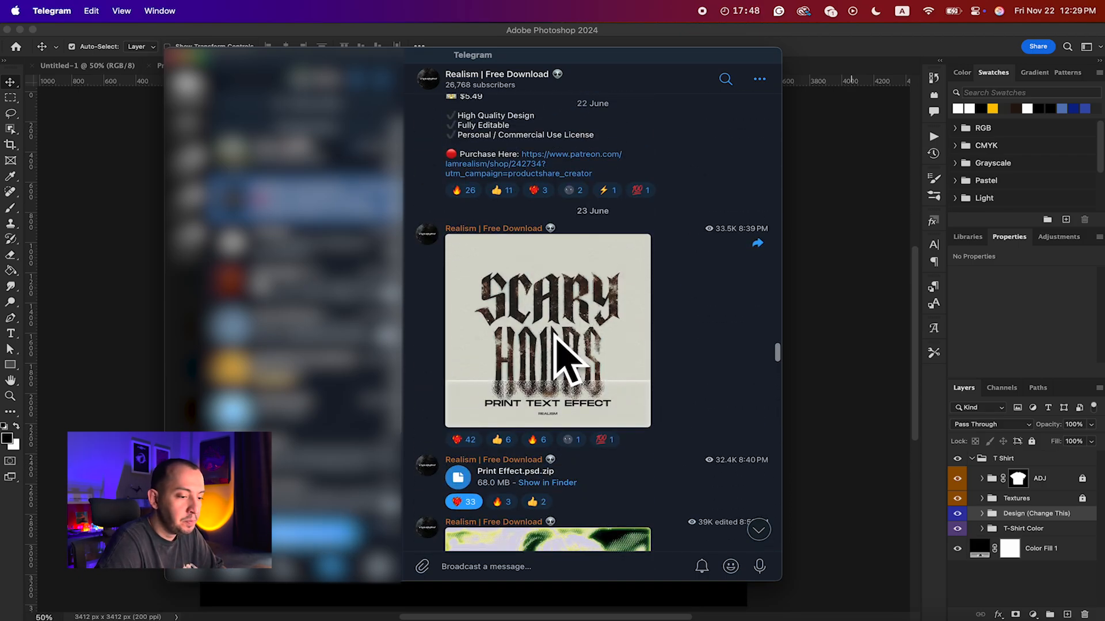
Step: Switch to Photoshop, expand the Design (Change This) group in Tshirt Mockup.psd and hide its Replace Me layer
{"action": "left_click", "coordinate": [852, 288]}
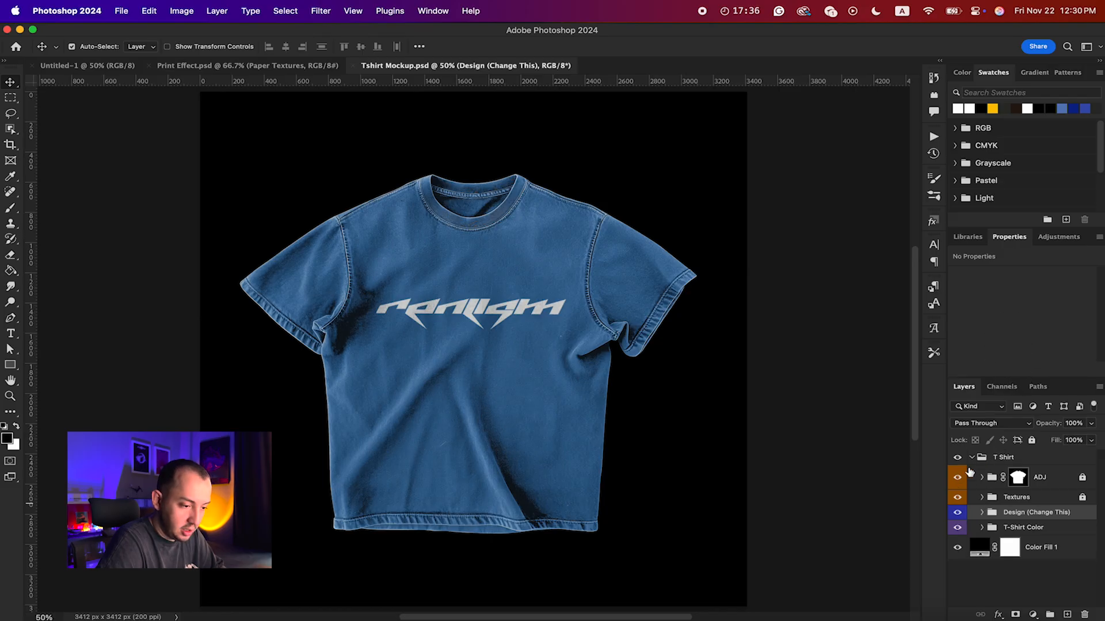
{"action": "left_click", "coordinate": [974, 458]}
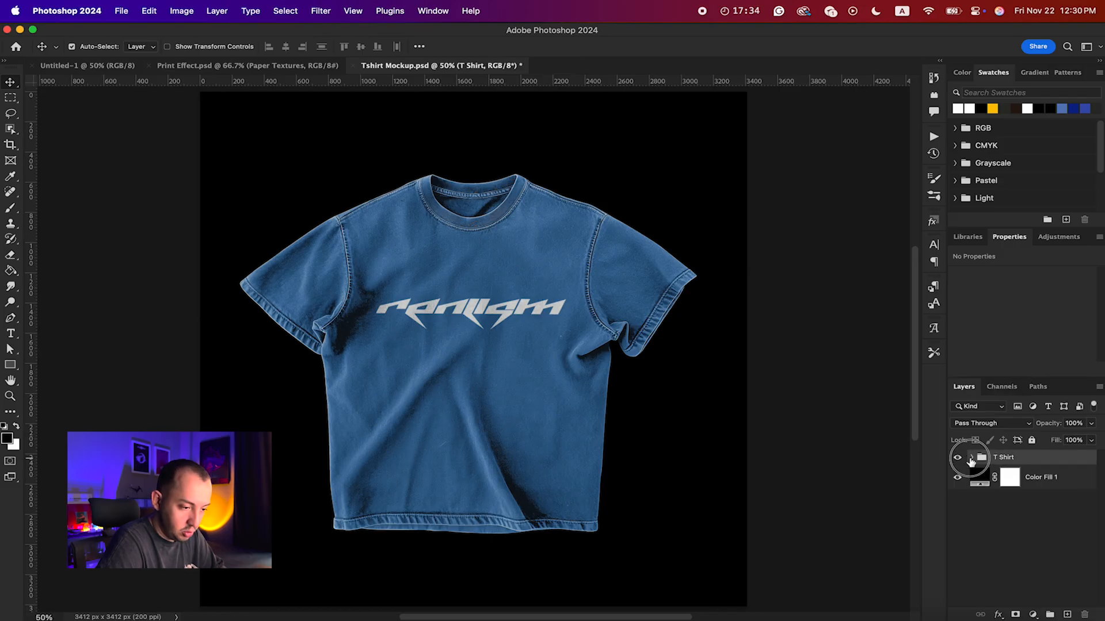
{"action": "left_click", "coordinate": [971, 458]}
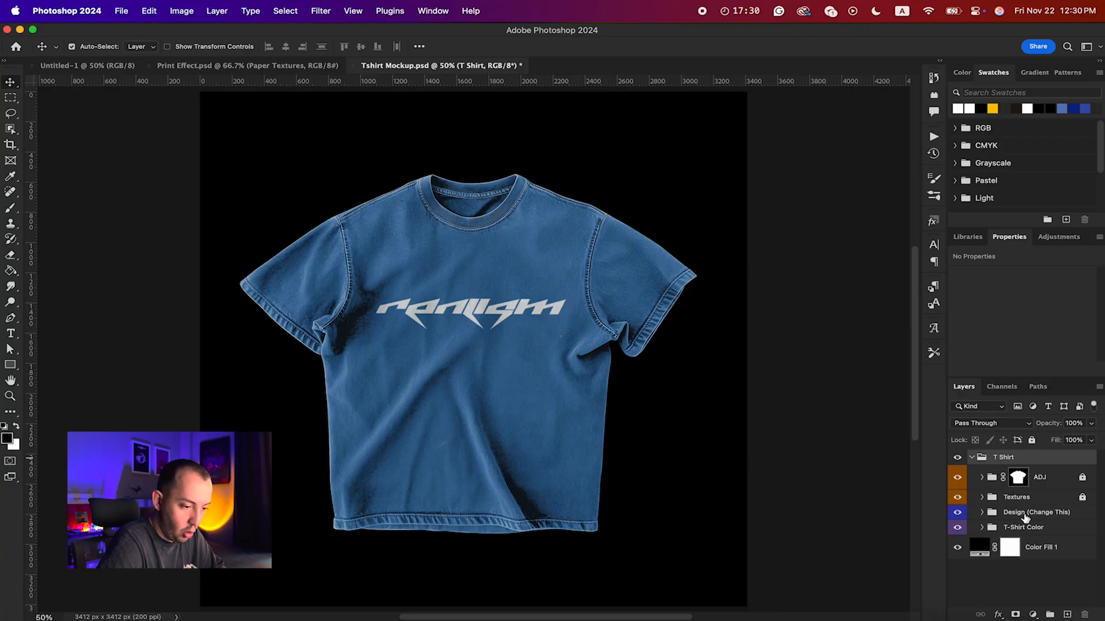
{"action": "left_click", "coordinate": [982, 512]}
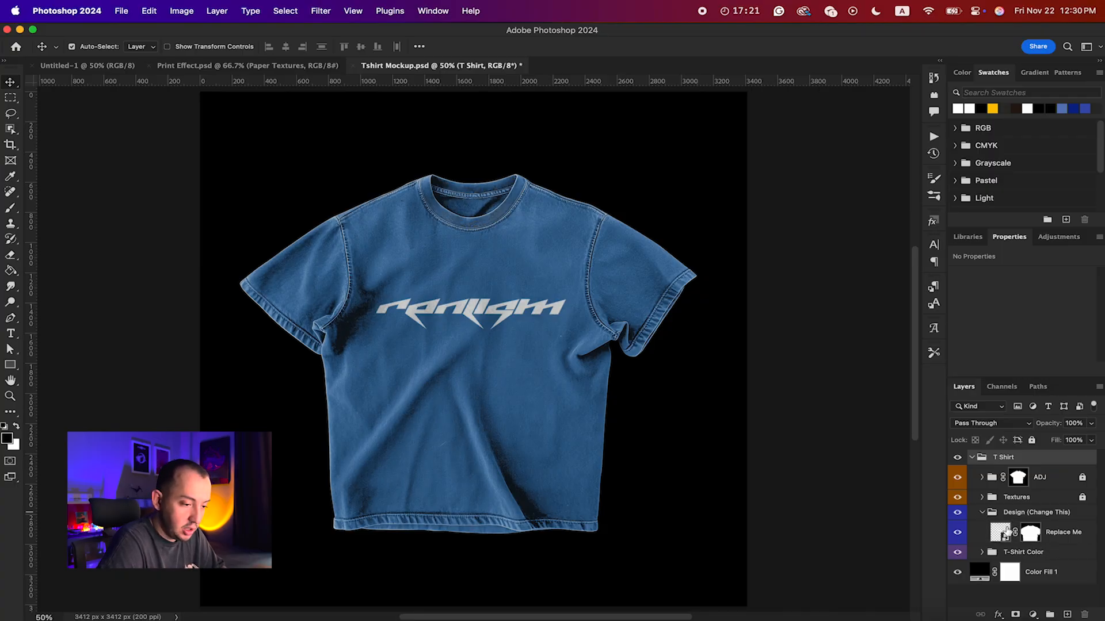
{"action": "left_click", "coordinate": [957, 533]}
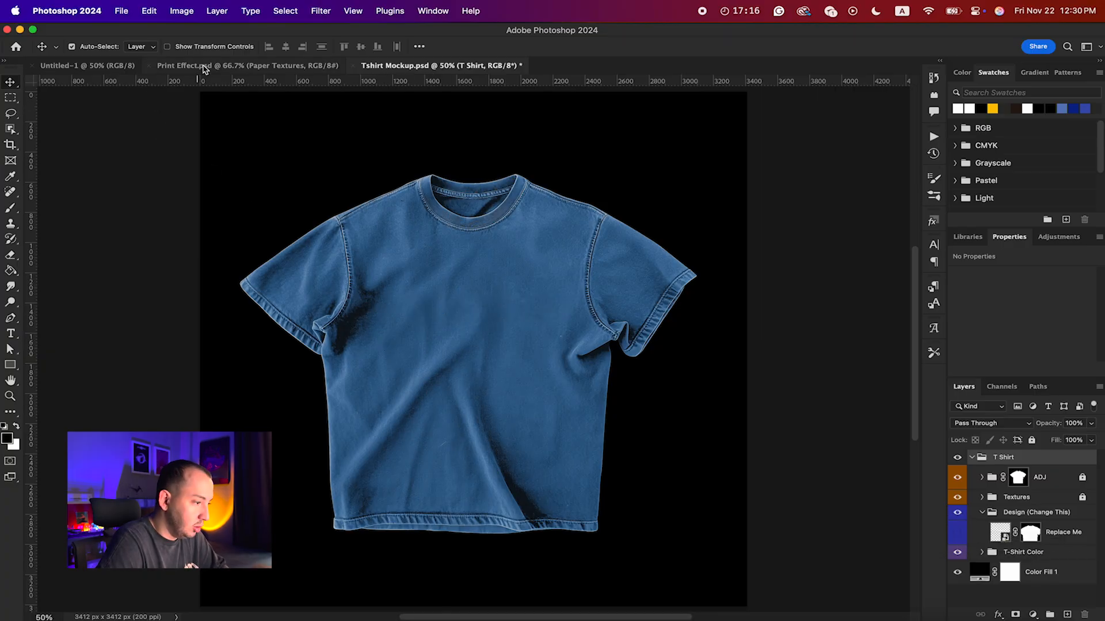
Step: Preview Pack 1 through Pack 4 in +150 VECTOR PACK.psd one group at a time, leaving only Pack 4 visible
{"action": "left_click", "coordinate": [95, 67]}
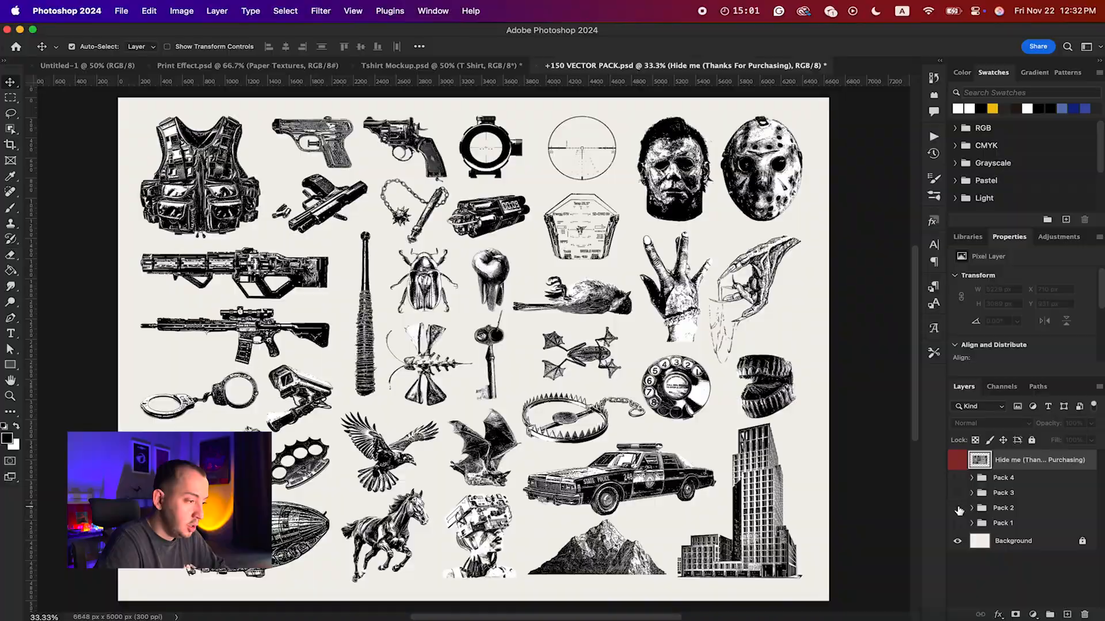
{"action": "left_click", "coordinate": [958, 508]}
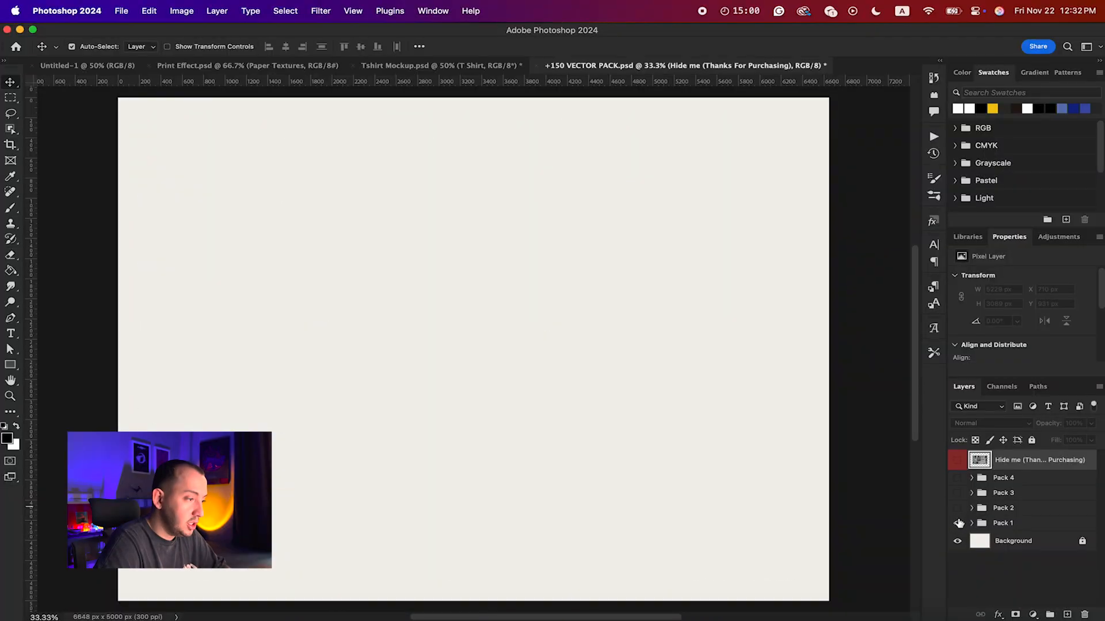
{"action": "left_click", "coordinate": [957, 523]}
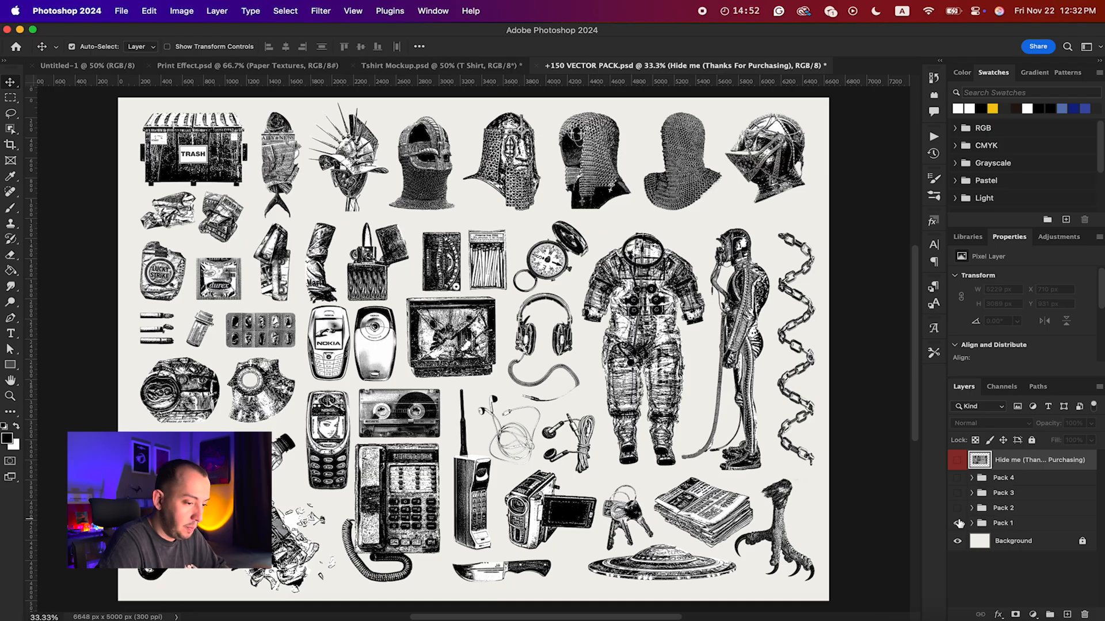
{"action": "left_click", "coordinate": [957, 523]}
{"action": "left_click", "coordinate": [958, 508]}
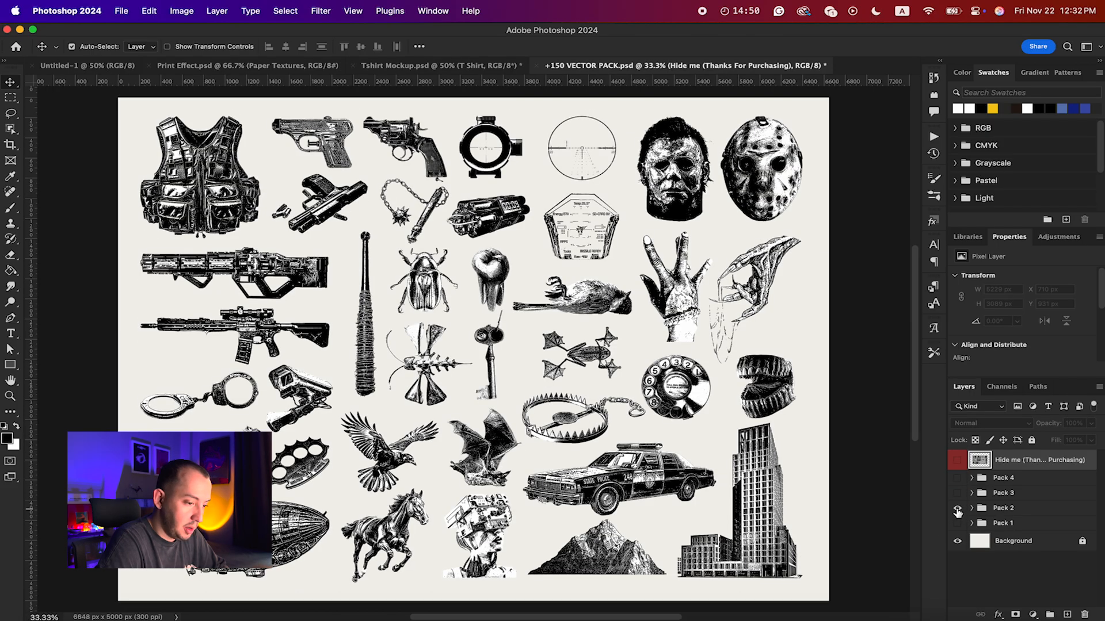
{"action": "left_click", "coordinate": [958, 508]}
{"action": "left_click", "coordinate": [957, 493]}
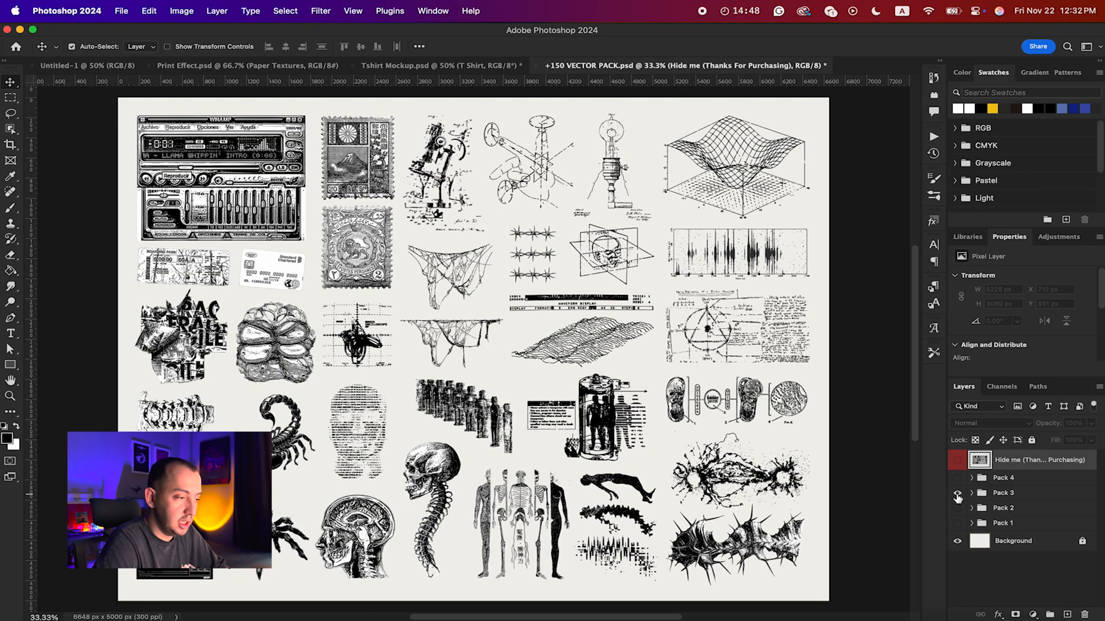
{"action": "left_click", "coordinate": [957, 493]}
{"action": "left_click", "coordinate": [958, 478]}
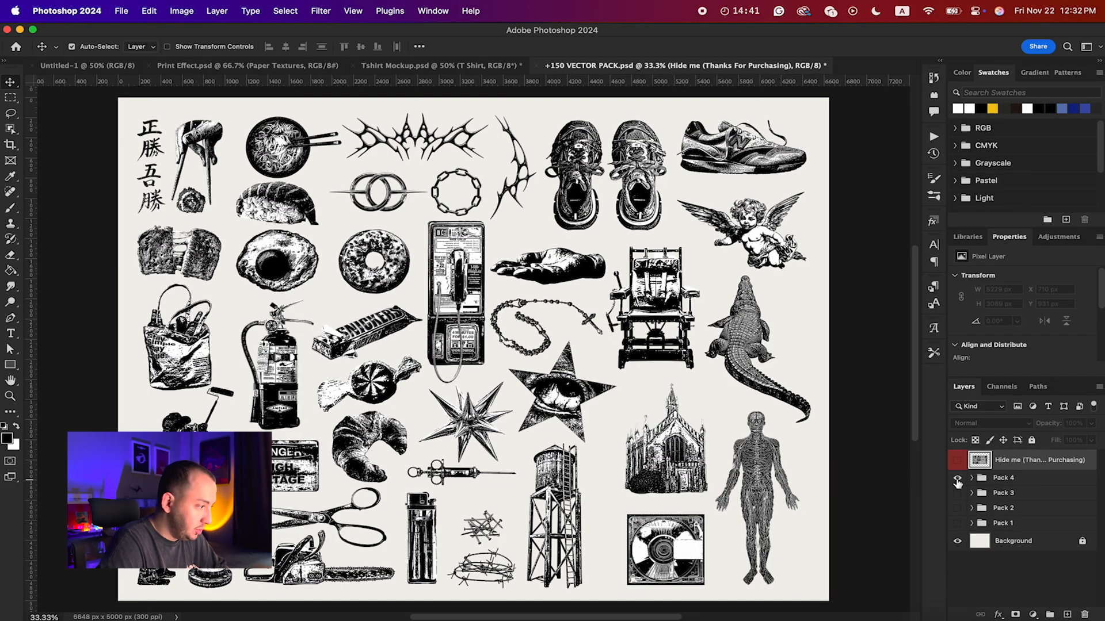
Step: Copy the Cheesy Bread artwork from Pack 4 and paste it into Tshirt Mockup.psd, accepting the color profile conversion
{"action": "left_click", "coordinate": [229, 266]}
{"action": "left_click", "coordinate": [397, 66]}
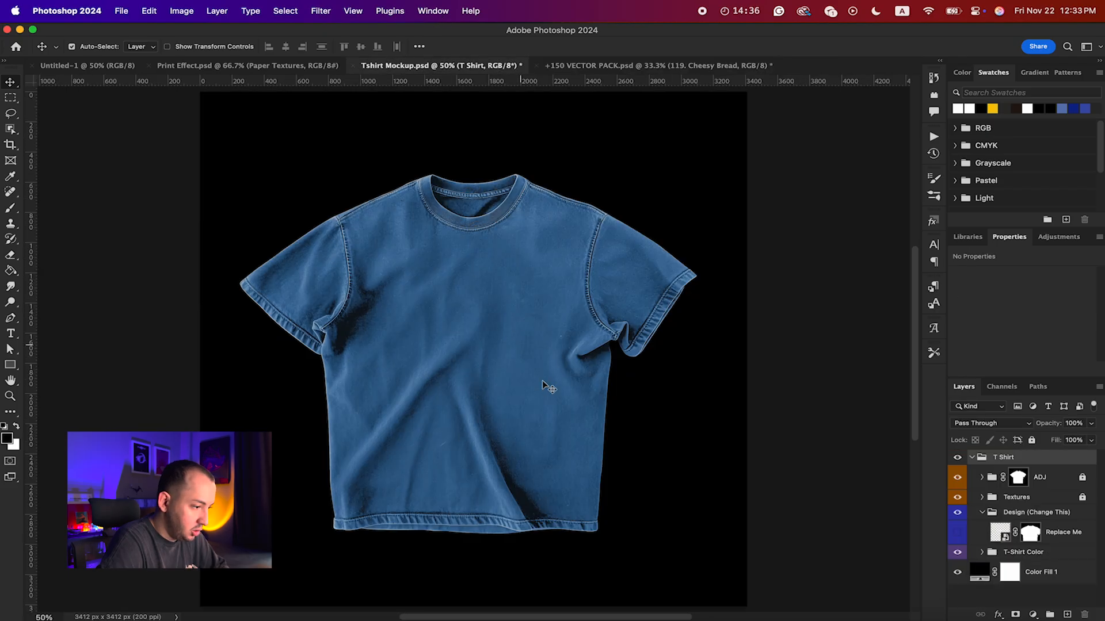
{"action": "key", "text": "super+v"}
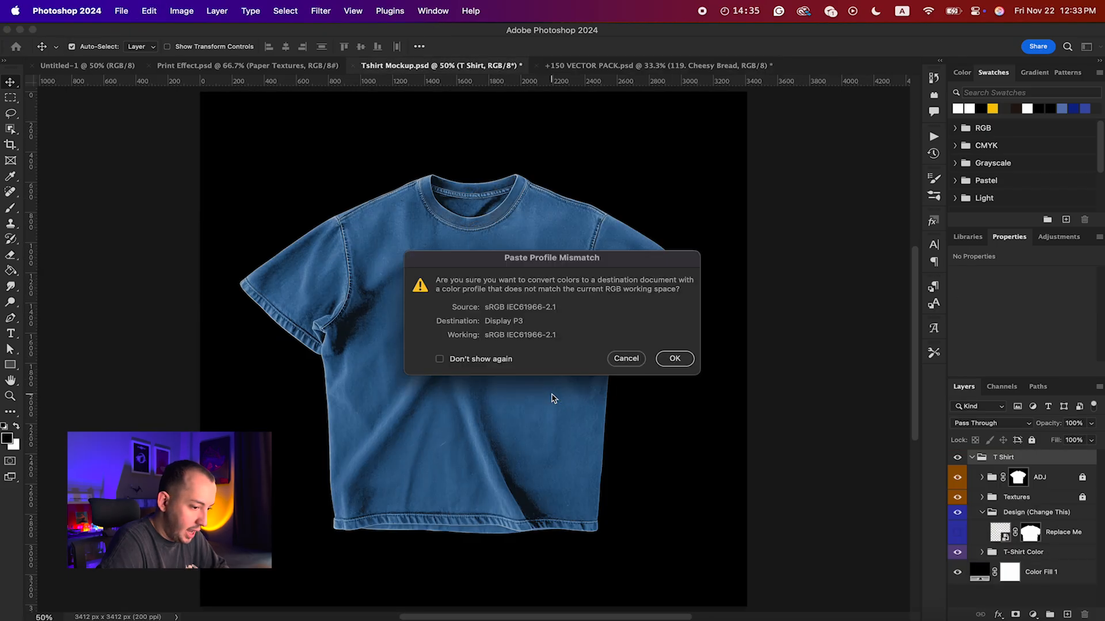
{"action": "left_click", "coordinate": [674, 358]}
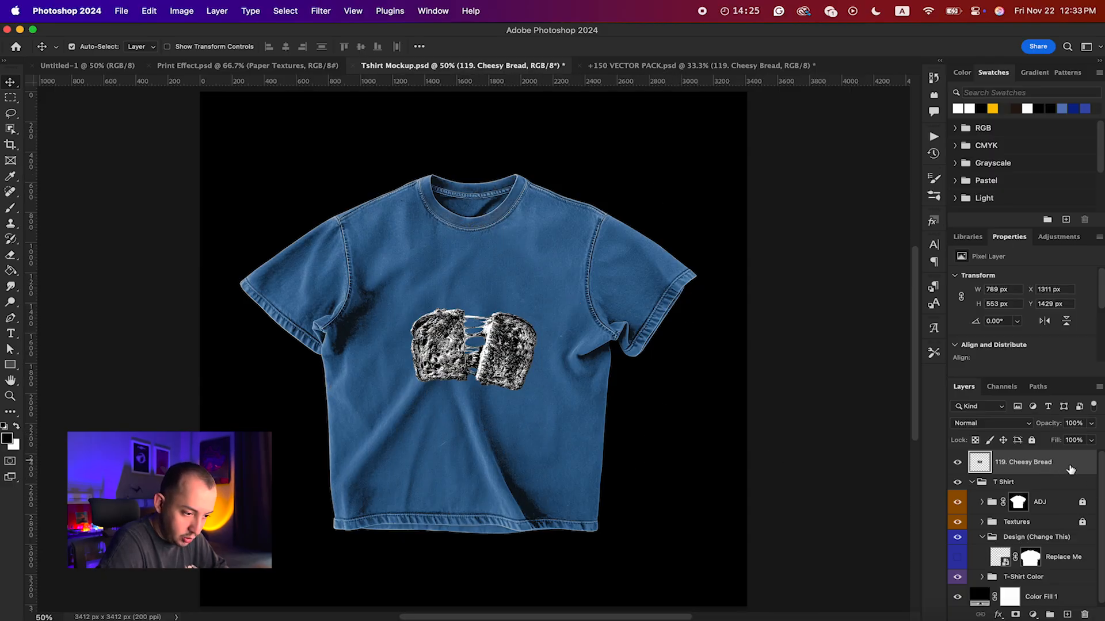
Step: Move the Cheesy Bread layer into the Design (Change This) group and enlarge it to about 959 × 673 px
{"action": "left_click_drag", "start_coordinate": [1068, 465], "coordinate": [1050, 549]}
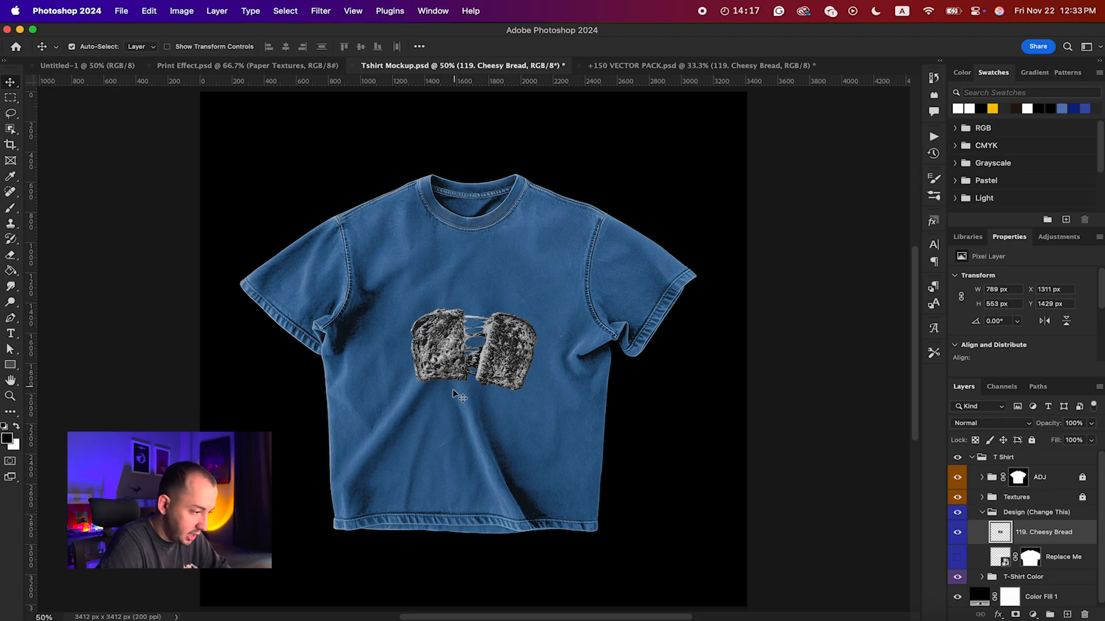
{"action": "key", "text": "super+t"}
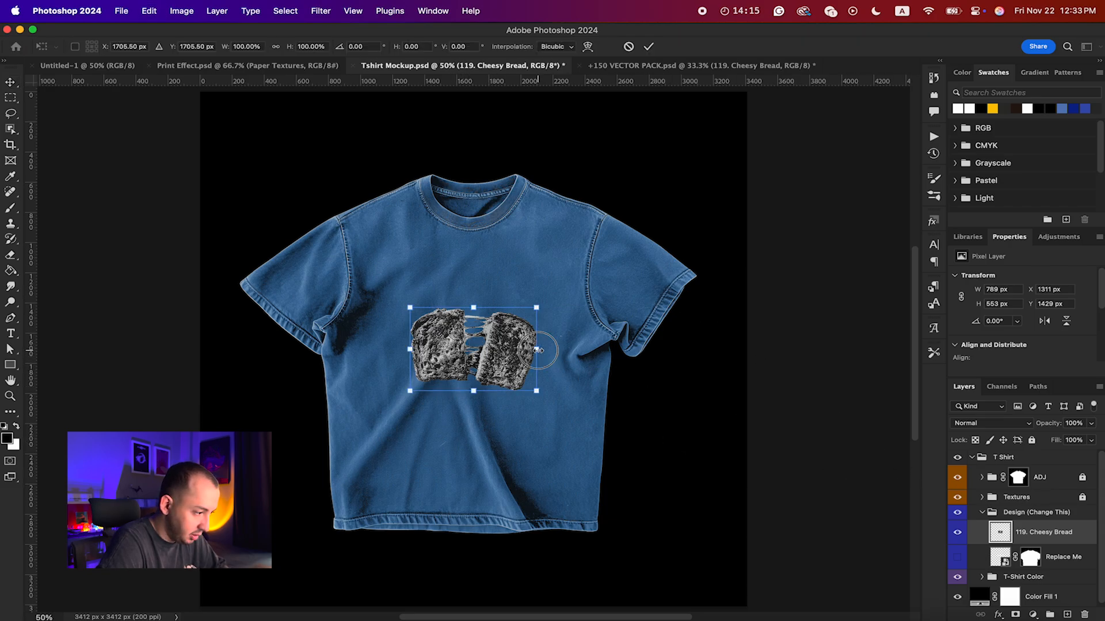
{"action": "left_click_drag", "start_coordinate": [536, 348], "coordinate": [550, 348]}
{"action": "key", "text": "Return"}
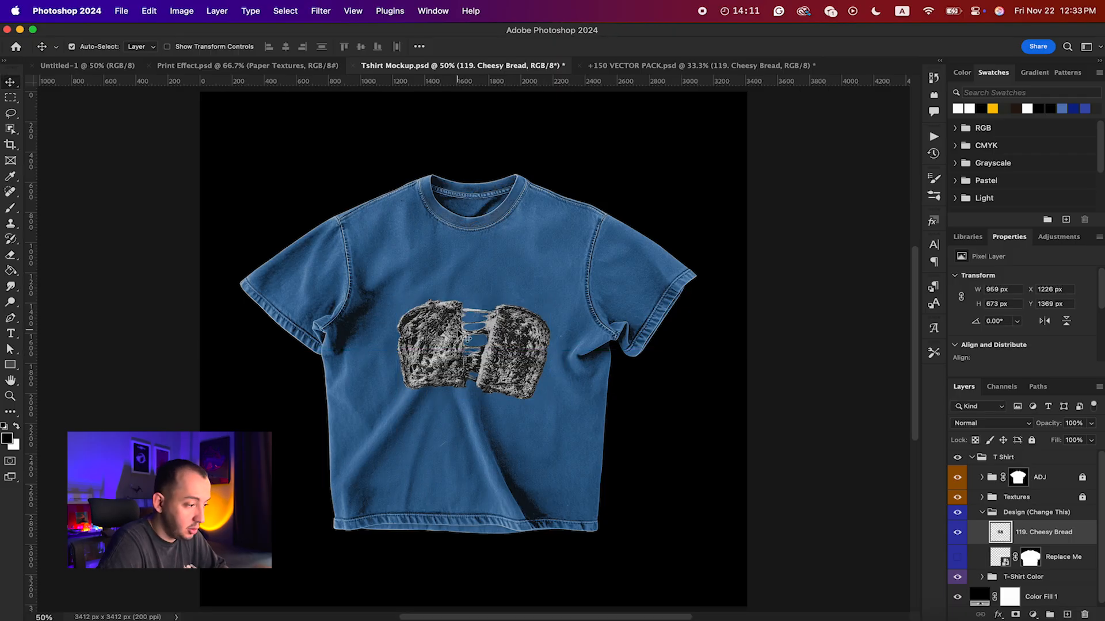
Step: Delete the Cheesy Bread layer from the mockup and show the Replace Me layer again
{"action": "key", "text": "Delete"}
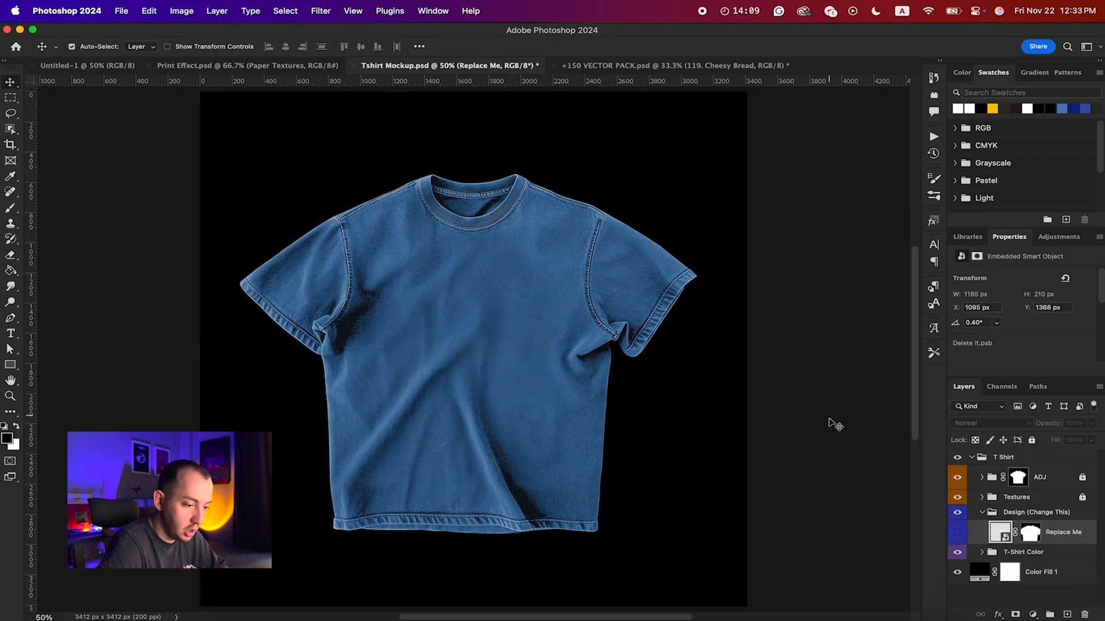
{"action": "left_click", "coordinate": [957, 534]}
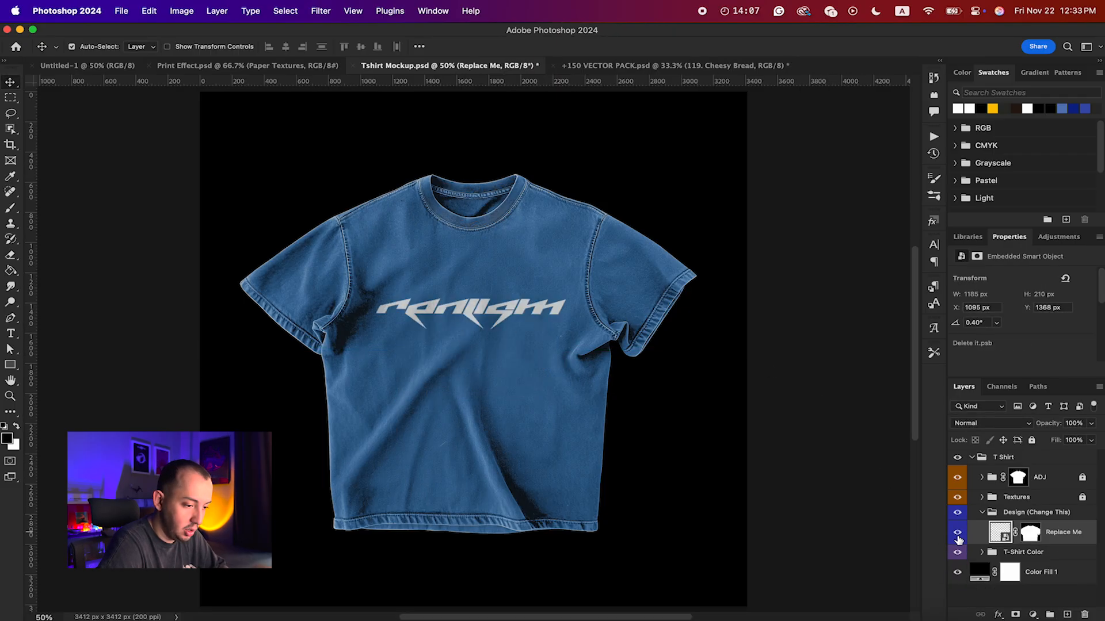
Step: Open the Replace Me smart object, paste the Cheesy Bread artwork into it and delete the Delete Me layer
{"action": "double_click", "coordinate": [996, 530]}
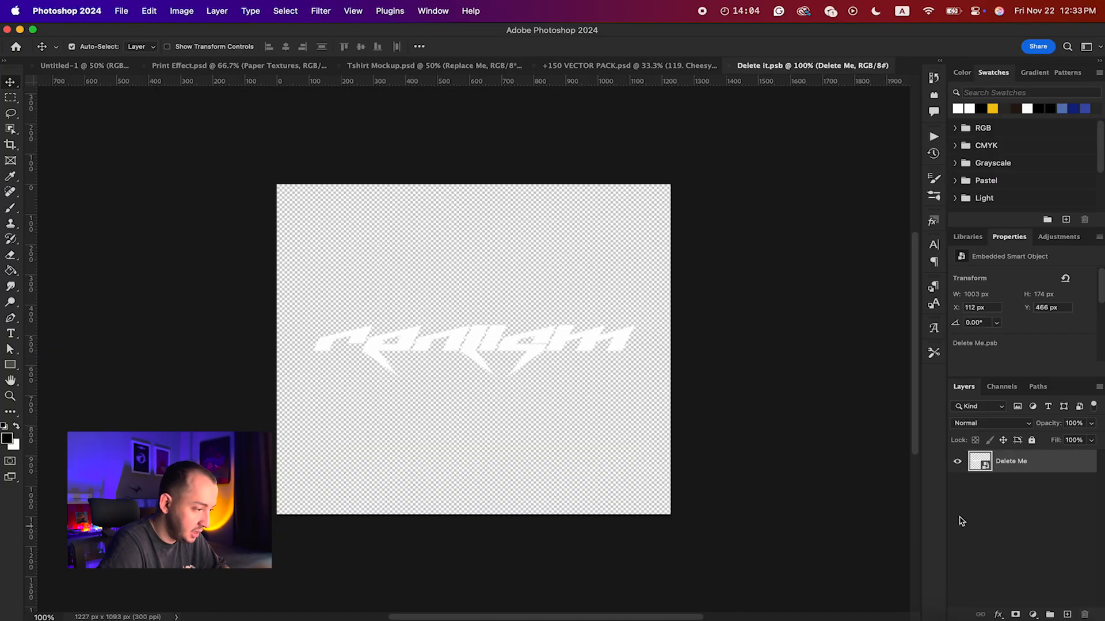
{"action": "key", "text": "ctrl+v"}
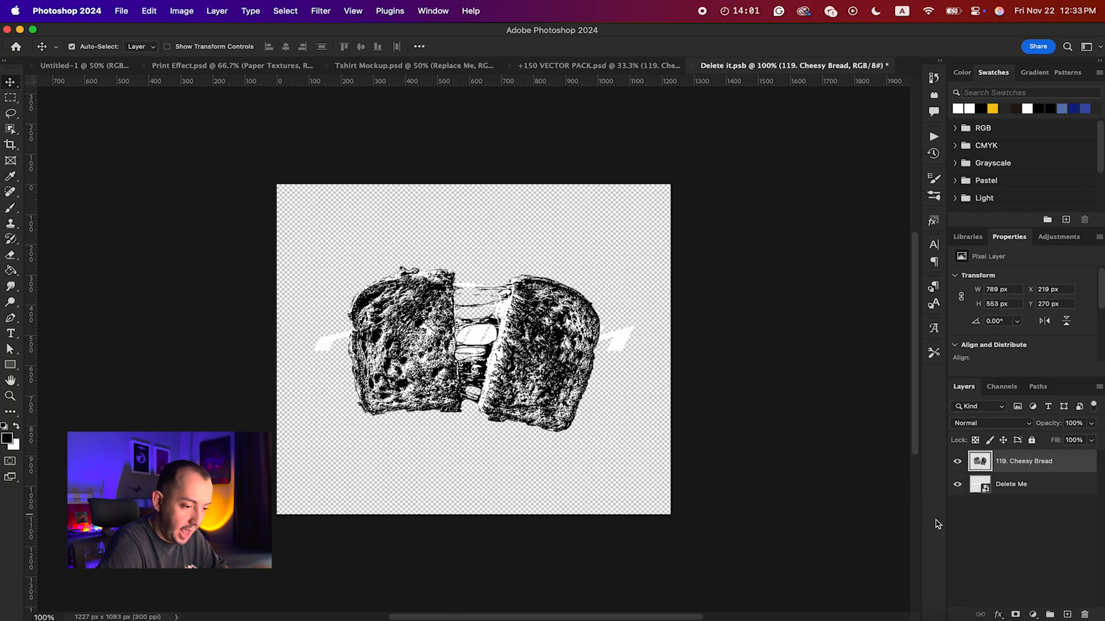
{"action": "left_click", "coordinate": [1035, 491]}
{"action": "key", "text": "Delete"}
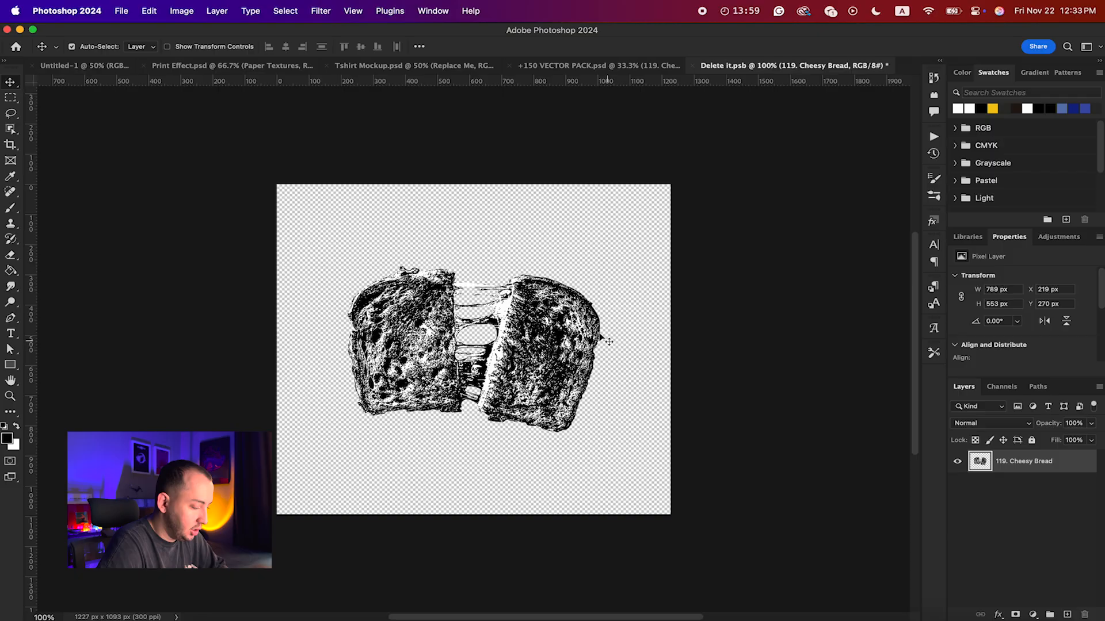
Step: Save the edited smart object Delete it.psb and return to Tshirt Mockup.psd
{"action": "key", "text": "ctrl+s"}
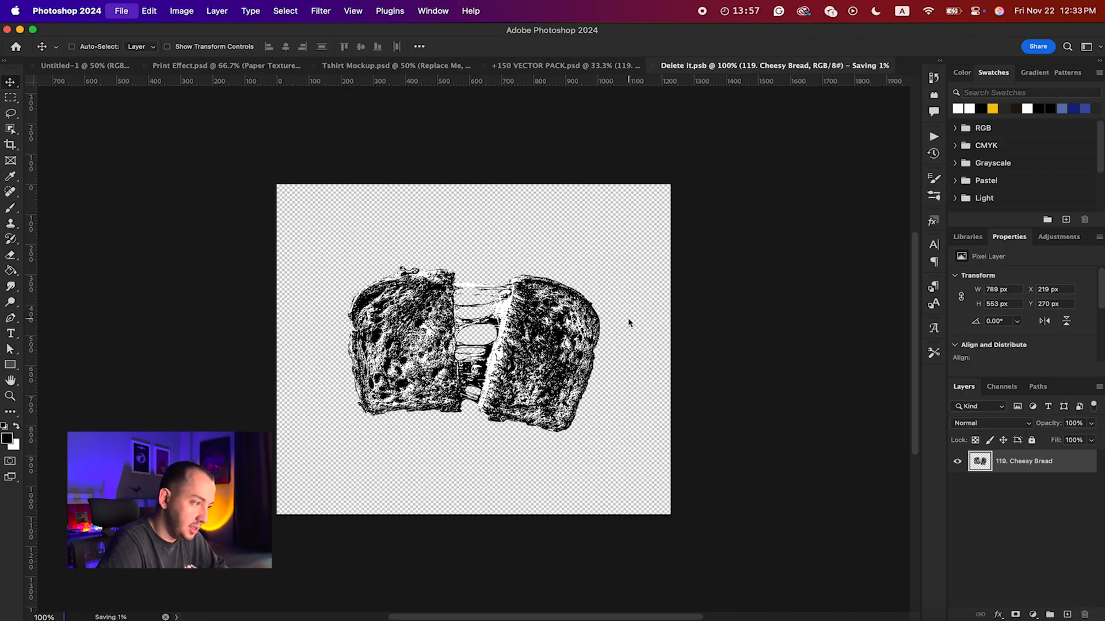
{"action": "left_click", "coordinate": [656, 66]}
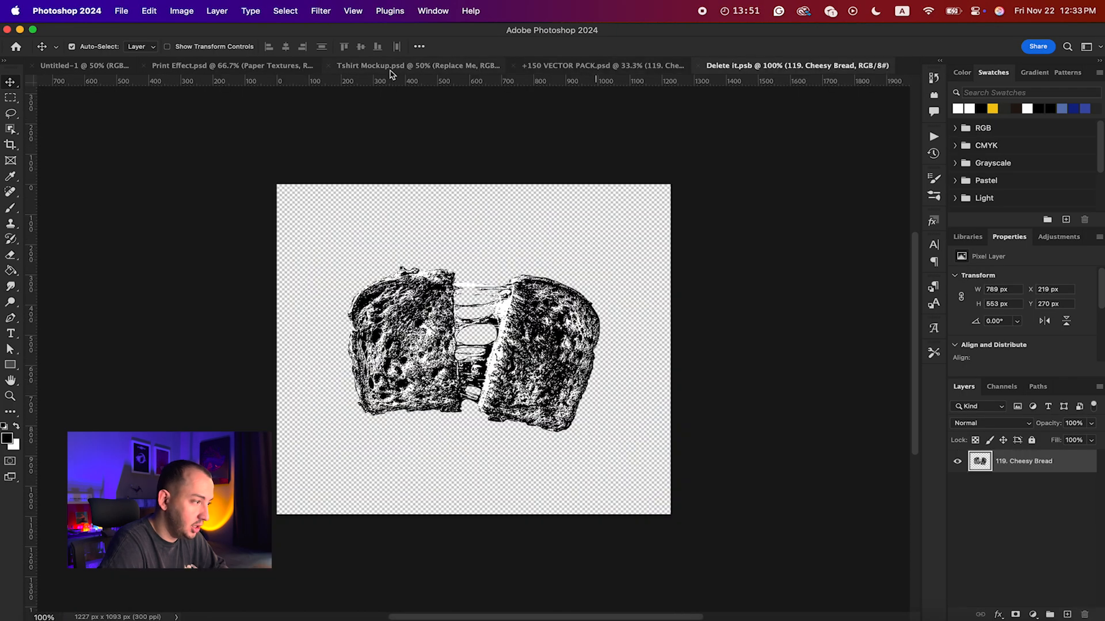
{"action": "left_click", "coordinate": [367, 68]}
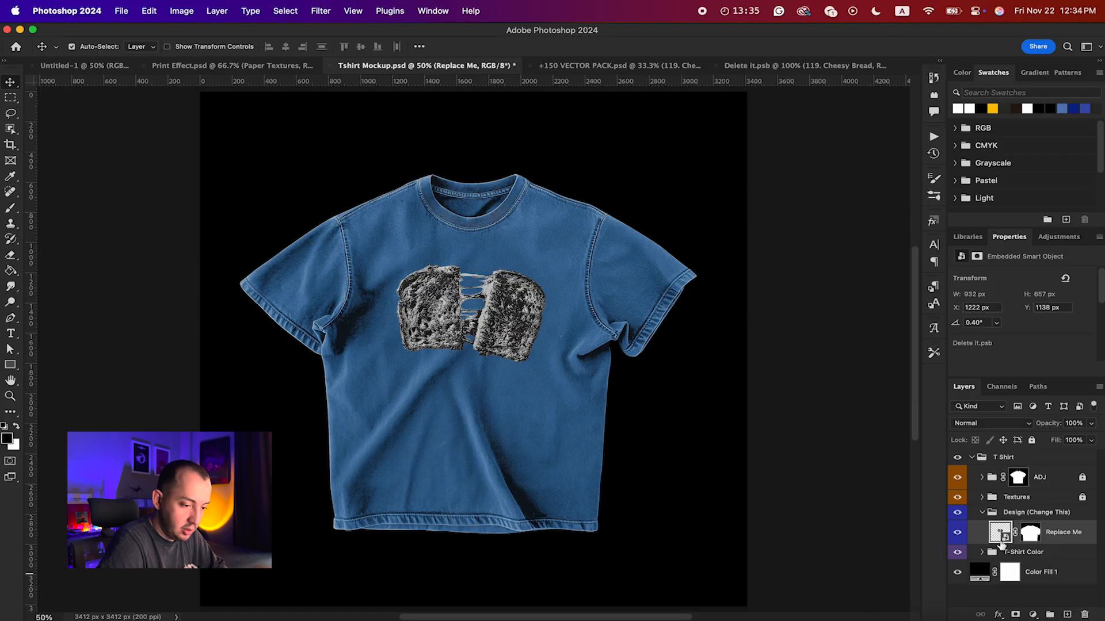
Step: Recolor the Blue solid fill layer in the T-Shirt Color group to near-black 07070b
{"action": "left_click", "coordinate": [981, 552]}
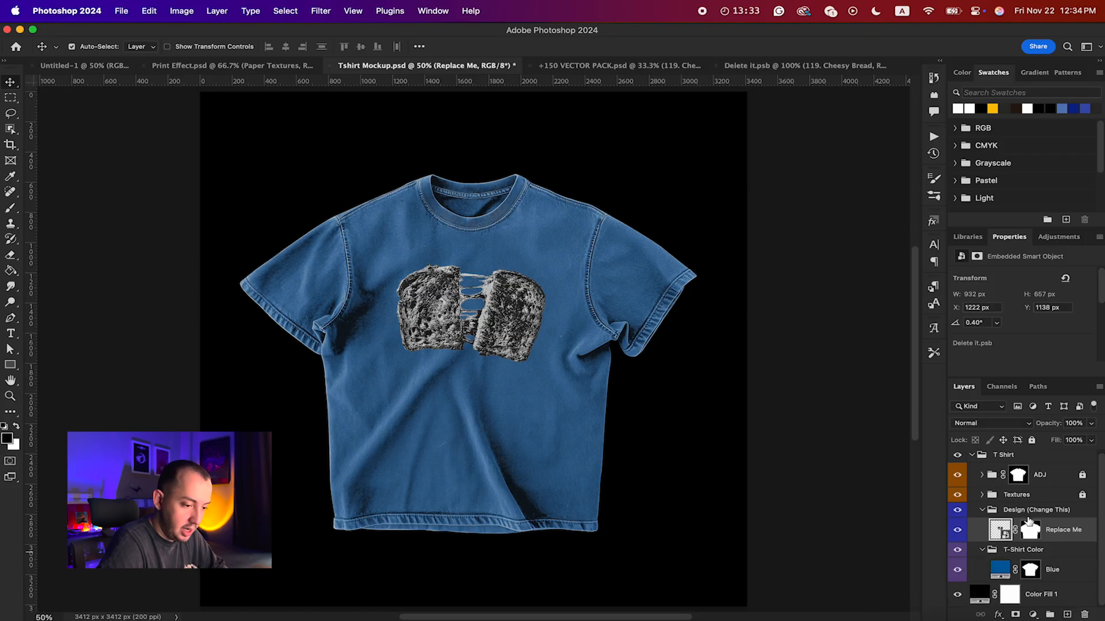
{"action": "double_click", "coordinate": [1002, 569]}
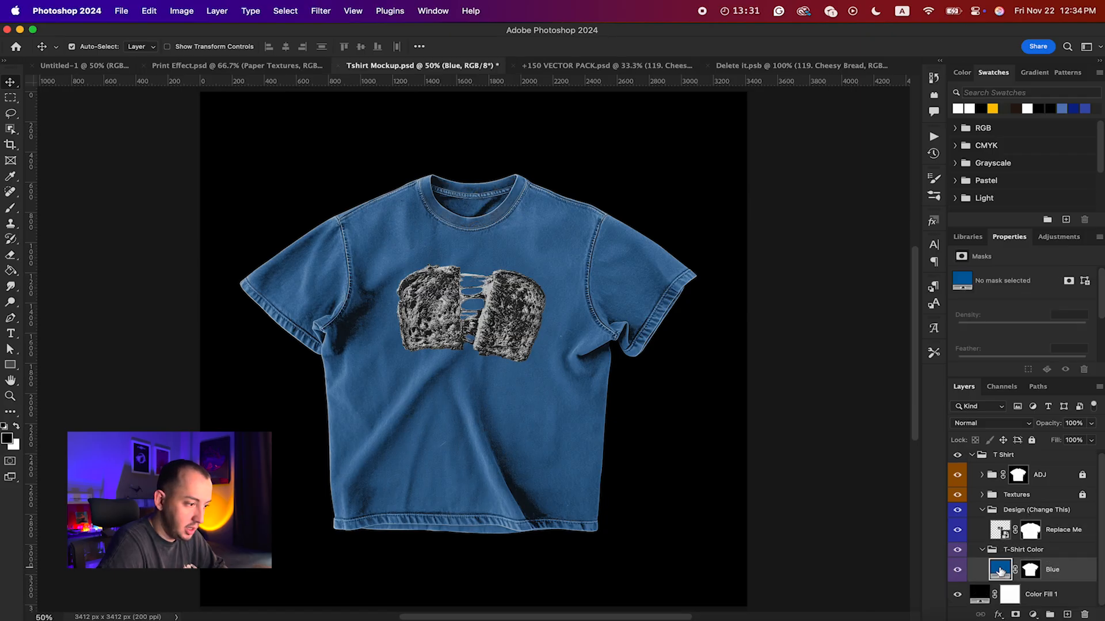
{"action": "left_click_drag", "start_coordinate": [727, 251], "coordinate": [669, 341]}
{"action": "left_click_drag", "start_coordinate": [871, 290], "coordinate": [872, 299]}
{"action": "mouse_move", "coordinate": [776, 283]}
{"action": "left_mouse_down"}
{"action": "mouse_move", "coordinate": [721, 270]}
{"action": "mouse_move", "coordinate": [777, 282]}
{"action": "left_mouse_up"}
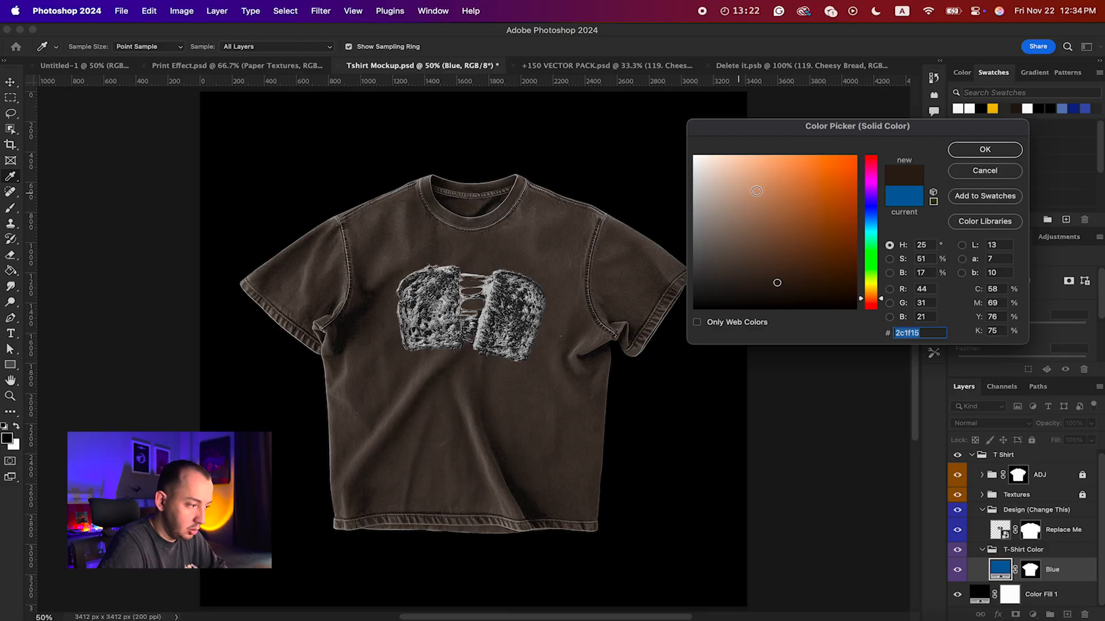
{"action": "left_click", "coordinate": [872, 208]}
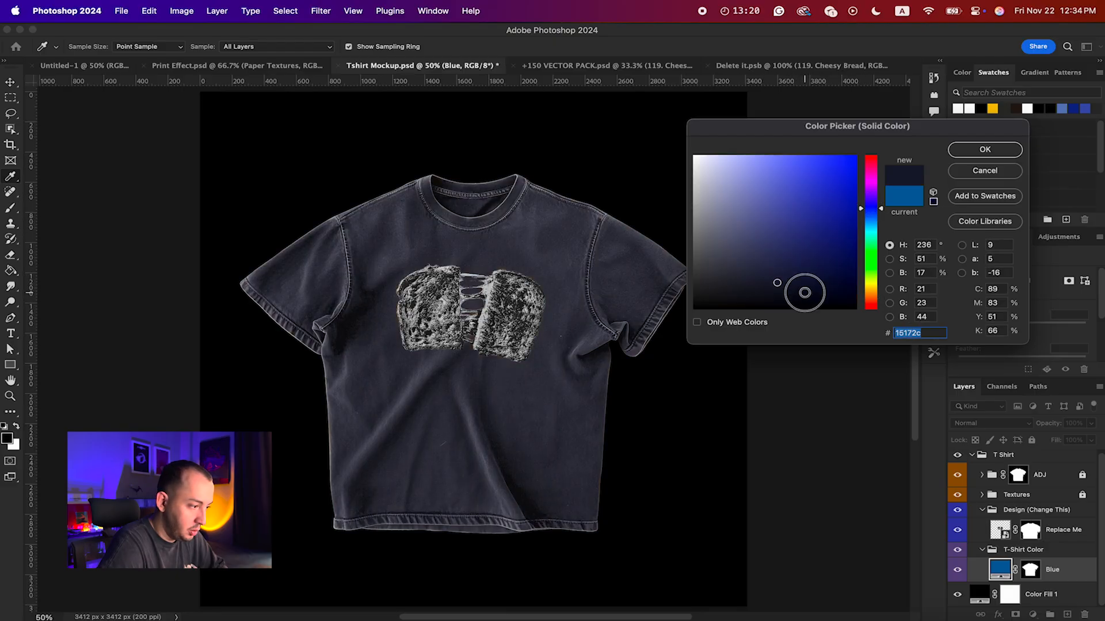
{"action": "mouse_move", "coordinate": [802, 294]}
{"action": "left_mouse_down"}
{"action": "mouse_move", "coordinate": [822, 293]}
{"action": "mouse_move", "coordinate": [752, 300]}
{"action": "left_mouse_up"}
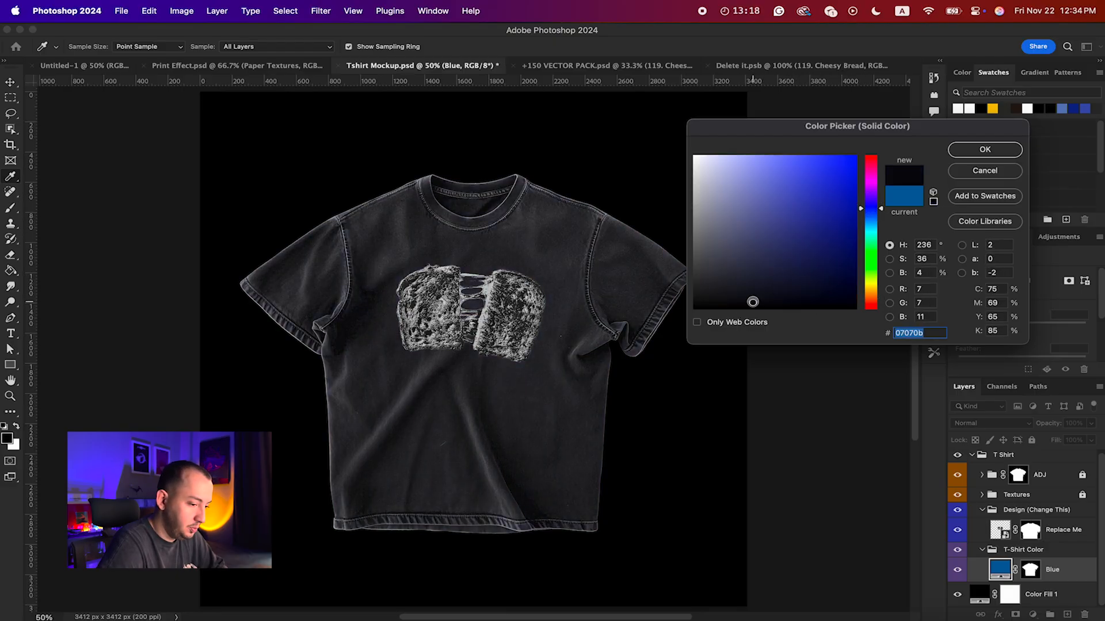
{"action": "key", "text": "Return"}
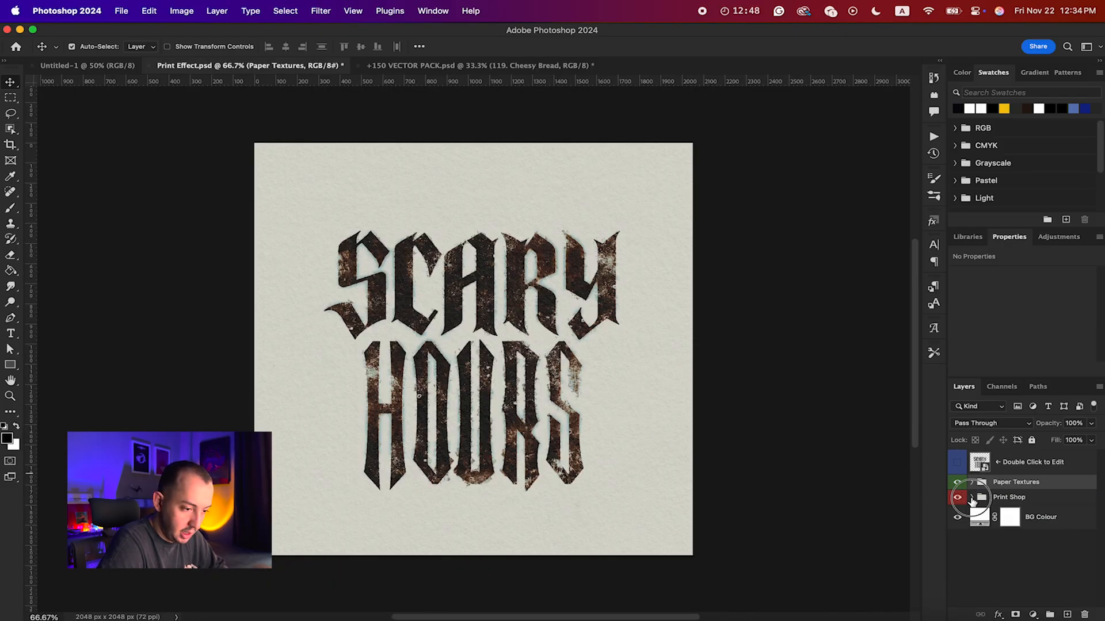
Step: Expand the Print Shop group in Print Effect.psd and open the Wet layer's smart object for editing
{"action": "left_click", "coordinate": [971, 498]}
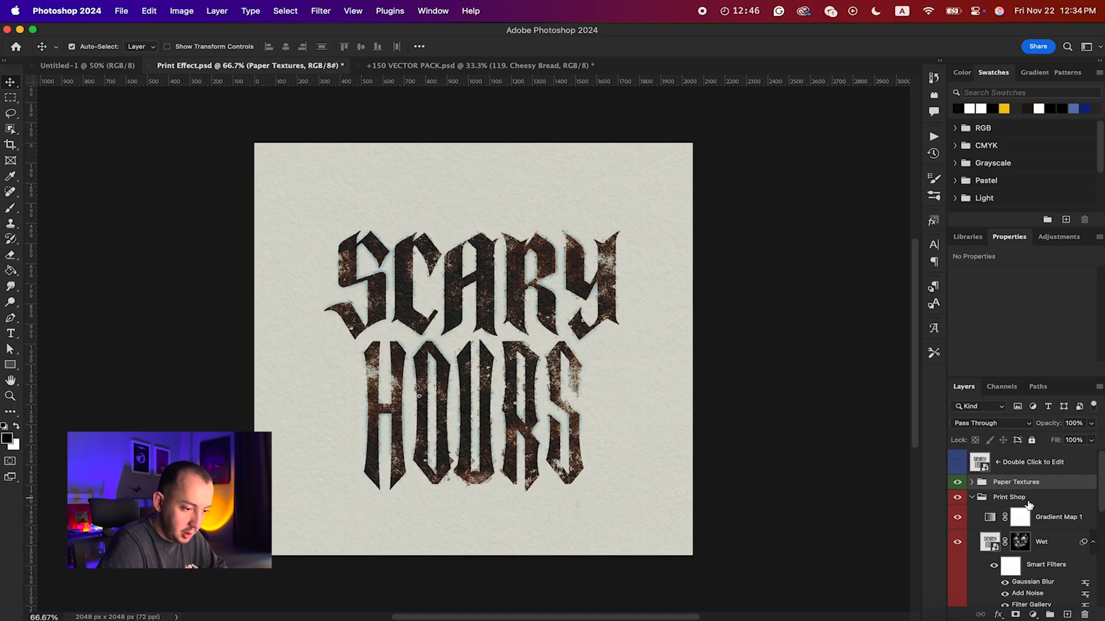
{"action": "scroll", "coordinate": [1004, 505], "scroll_direction": "down", "scroll_amount": 3}
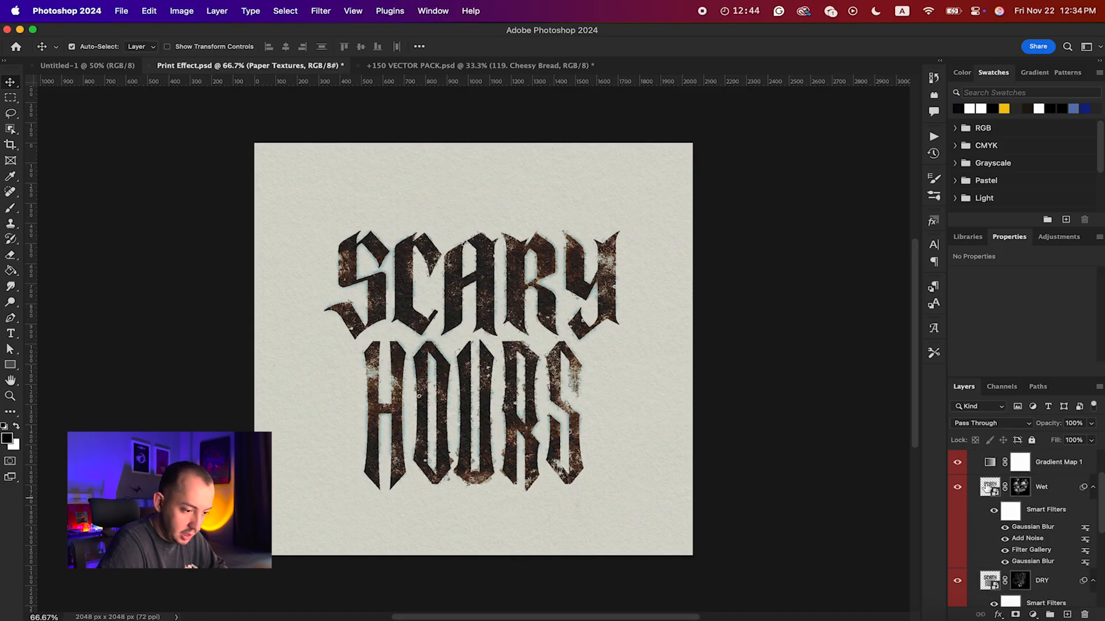
{"action": "scroll", "coordinate": [992, 584], "scroll_direction": "up", "scroll_amount": 3}
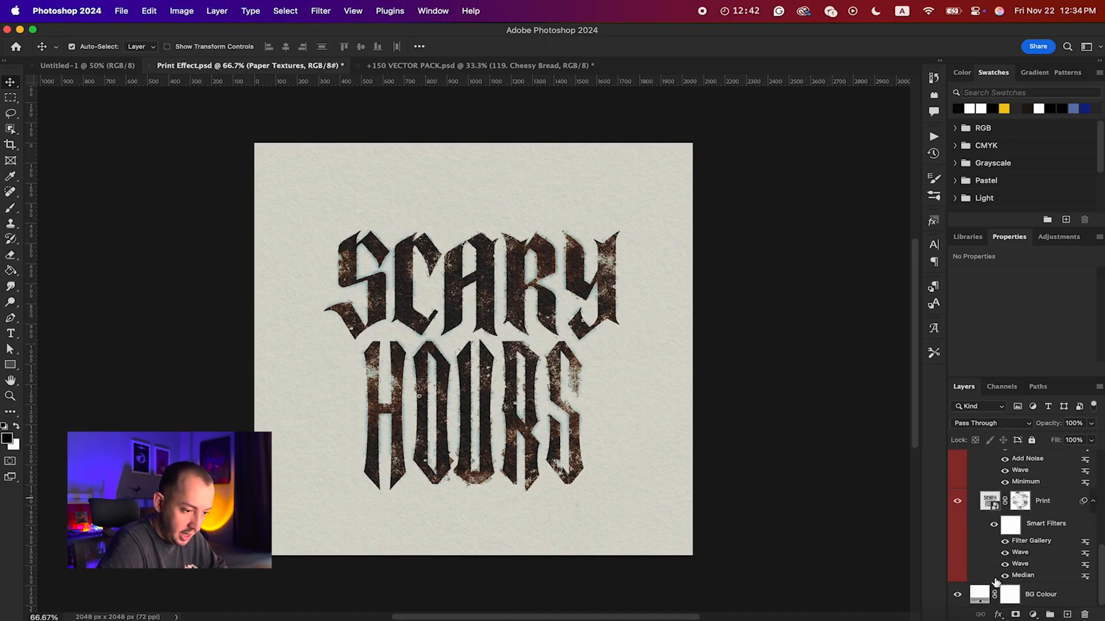
{"action": "scroll", "coordinate": [994, 576], "scroll_direction": "down", "scroll_amount": 1}
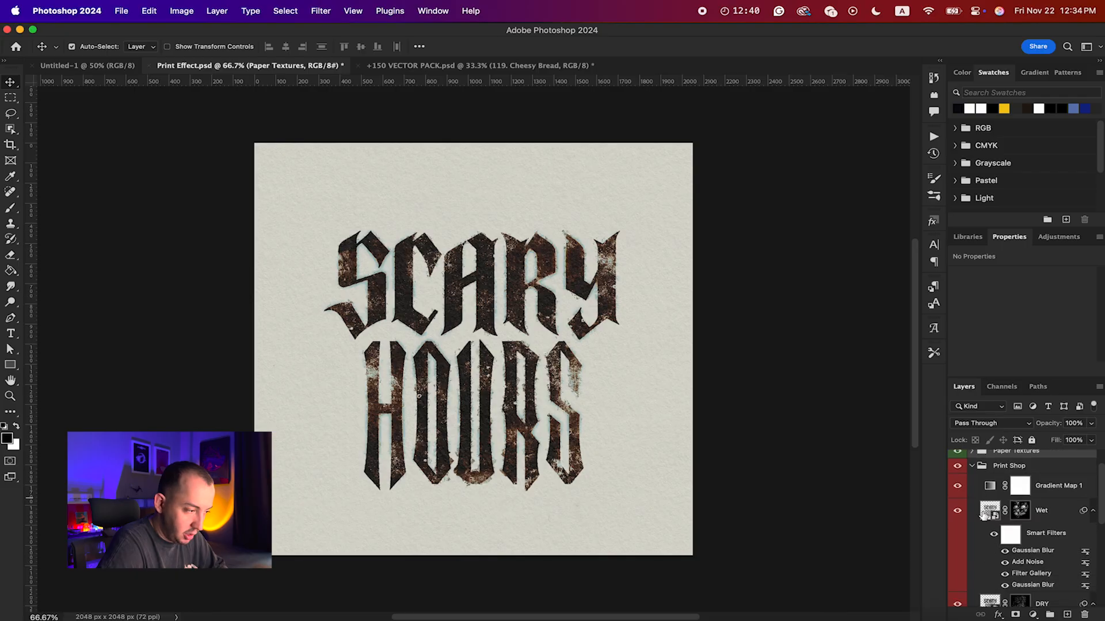
{"action": "double_click", "coordinate": [984, 513]}
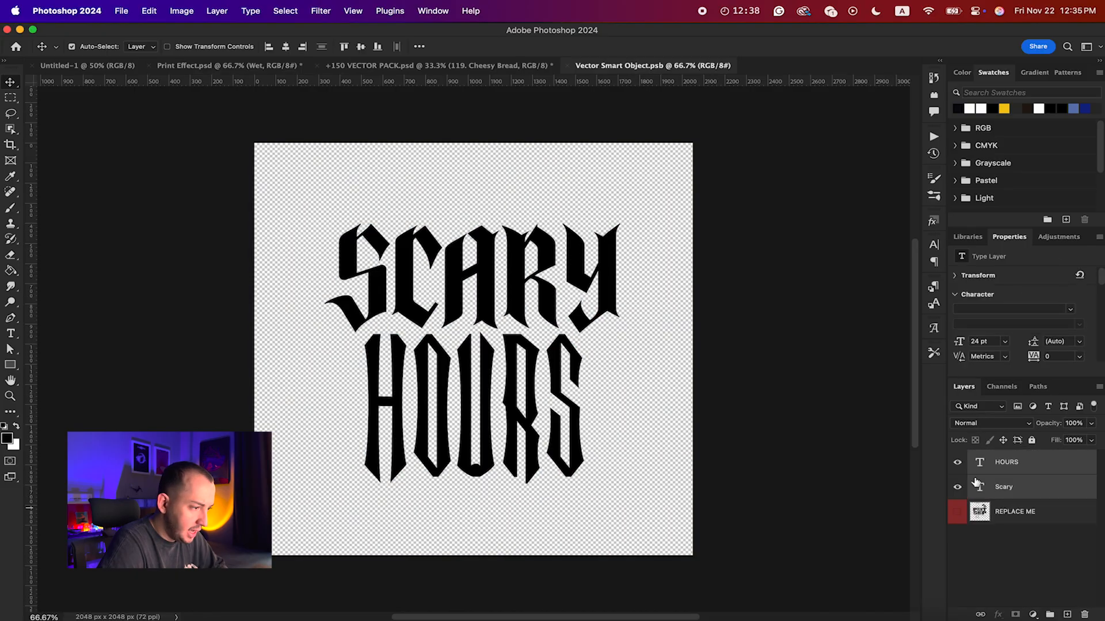
Step: Delete the HOURS and Scary text layers from Vector Smart Object.psb
{"action": "left_click", "coordinate": [697, 262]}
{"action": "left_click", "coordinate": [585, 275]}
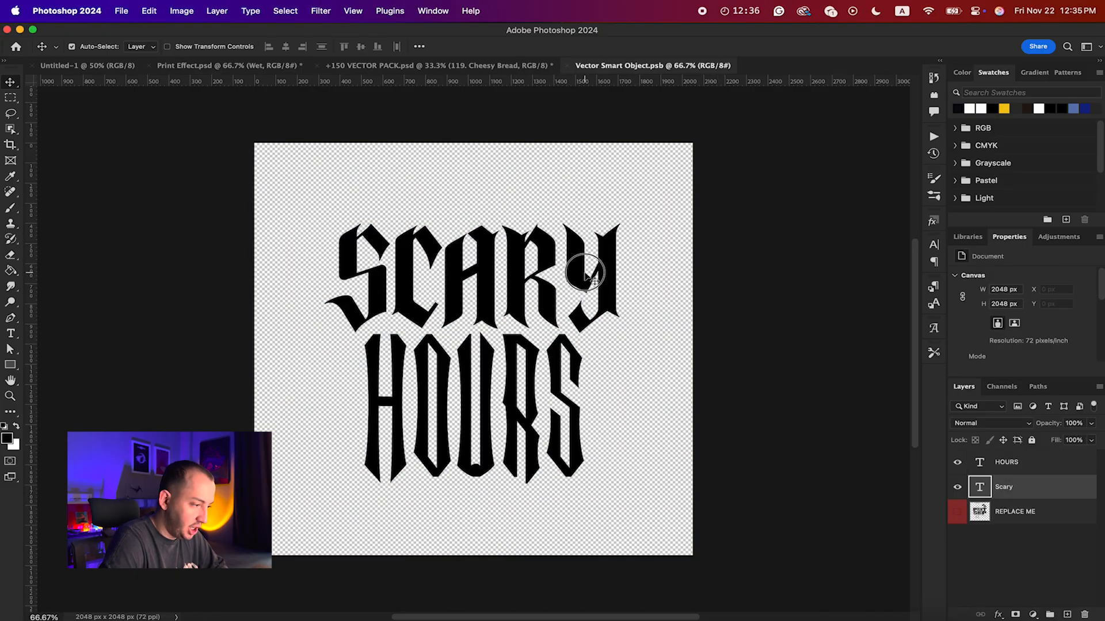
{"action": "double_click", "coordinate": [586, 275]}
{"action": "key", "text": "Escape"}
{"action": "key", "text": "v"}
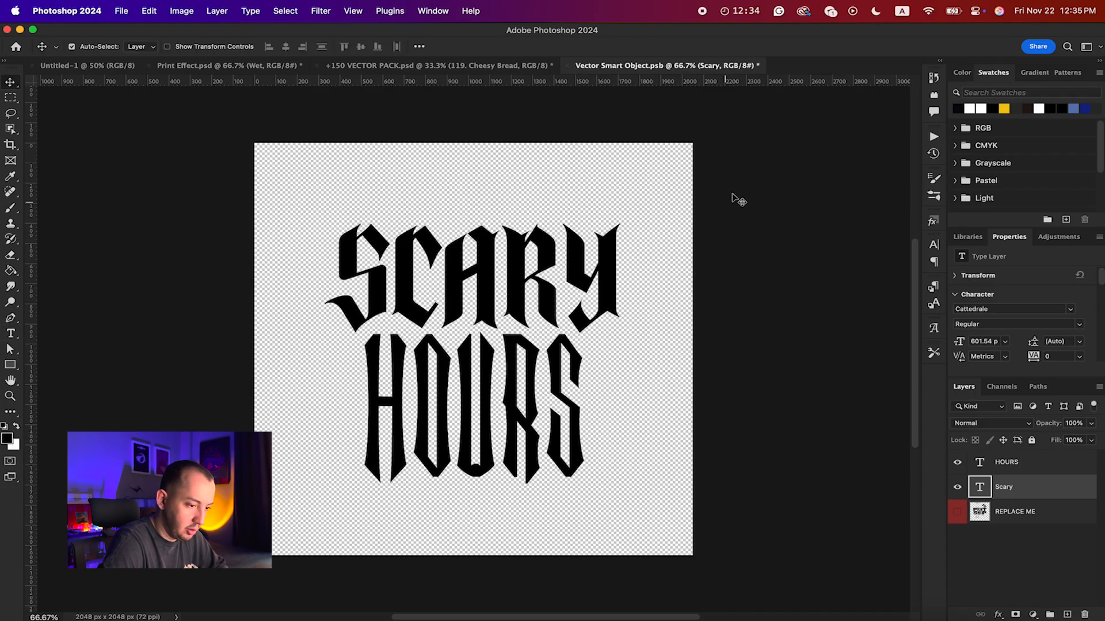
{"action": "left_click", "coordinate": [1030, 462], "text": "shift"}
{"action": "key", "text": "Delete"}
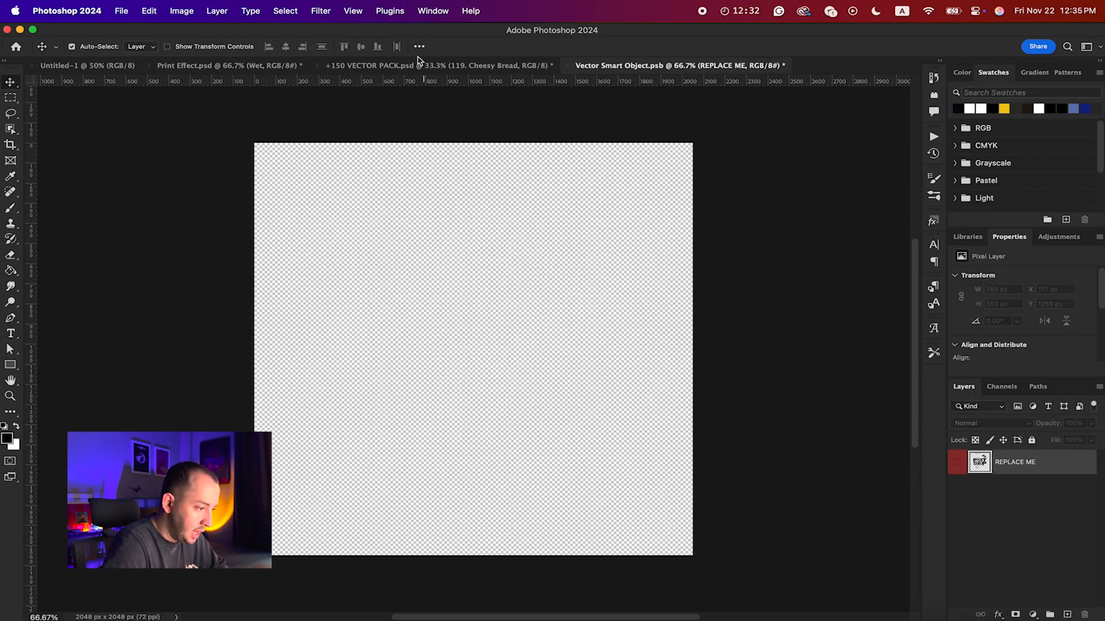
Step: Copy the 60. Pistol artwork from +150 VECTOR PACK.psd into the smart object and enlarge it to about 1236 × 1037 px
{"action": "left_click", "coordinate": [420, 65]}
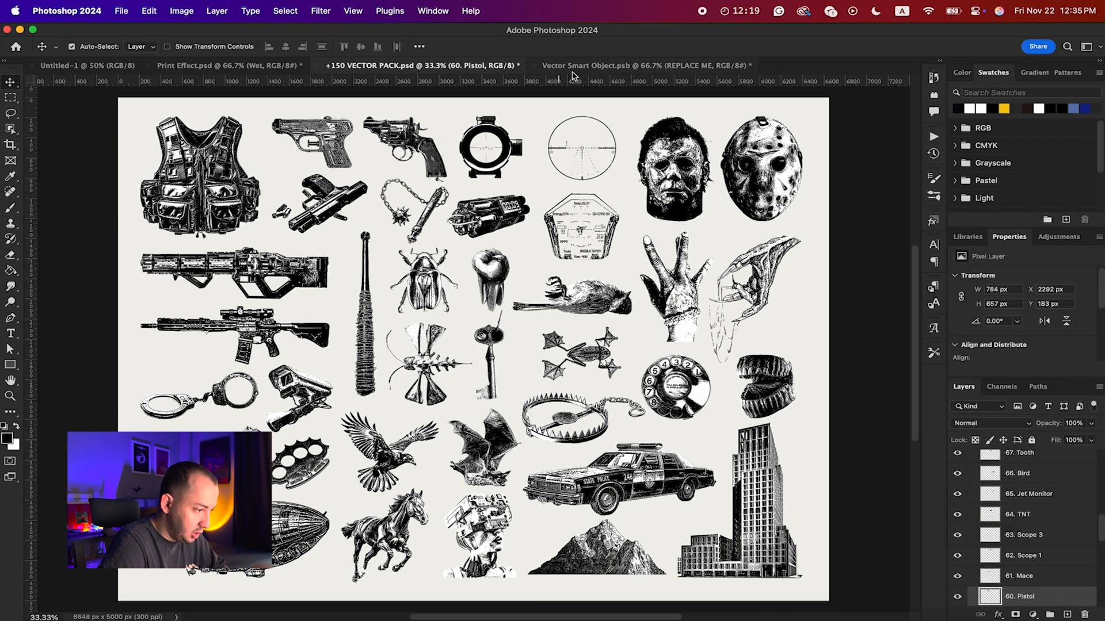
{"action": "left_click", "coordinate": [572, 72]}
{"action": "key", "text": "cmd+v"}
{"action": "key", "text": "cmd+t"}
{"action": "left_click_drag", "start_coordinate": [560, 349], "coordinate": [604, 351]}
{"action": "key", "text": "Return"}
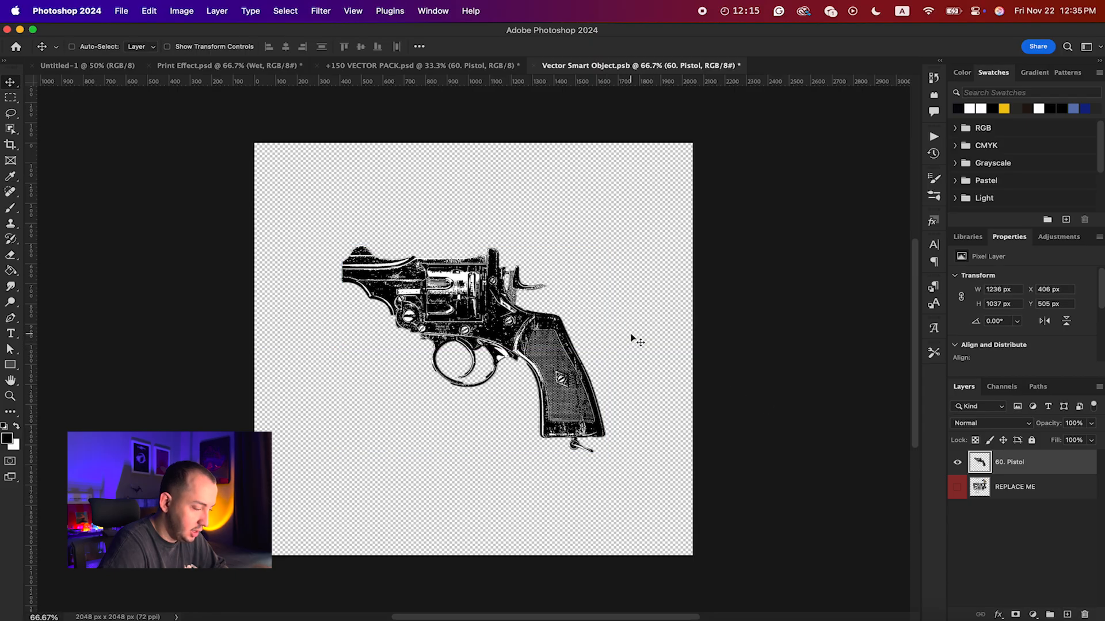
Step: Close Vector Smart Object.psb with its changes saved and return to Print Effect.psd
{"action": "key", "text": "cmd+w"}
{"action": "key", "text": "Return"}
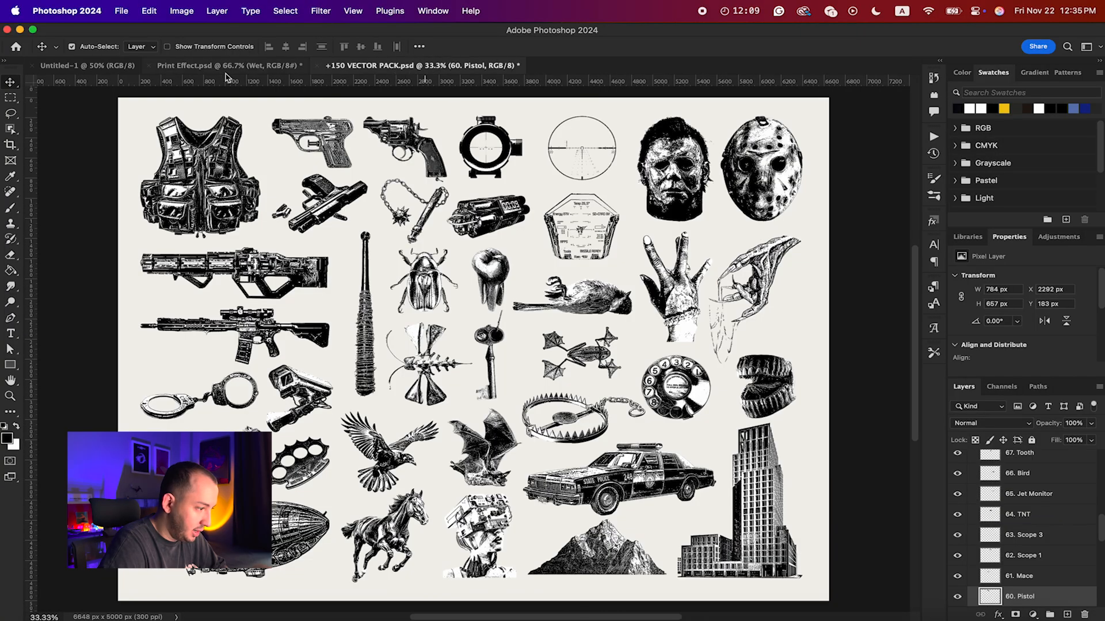
{"action": "left_click", "coordinate": [227, 66]}
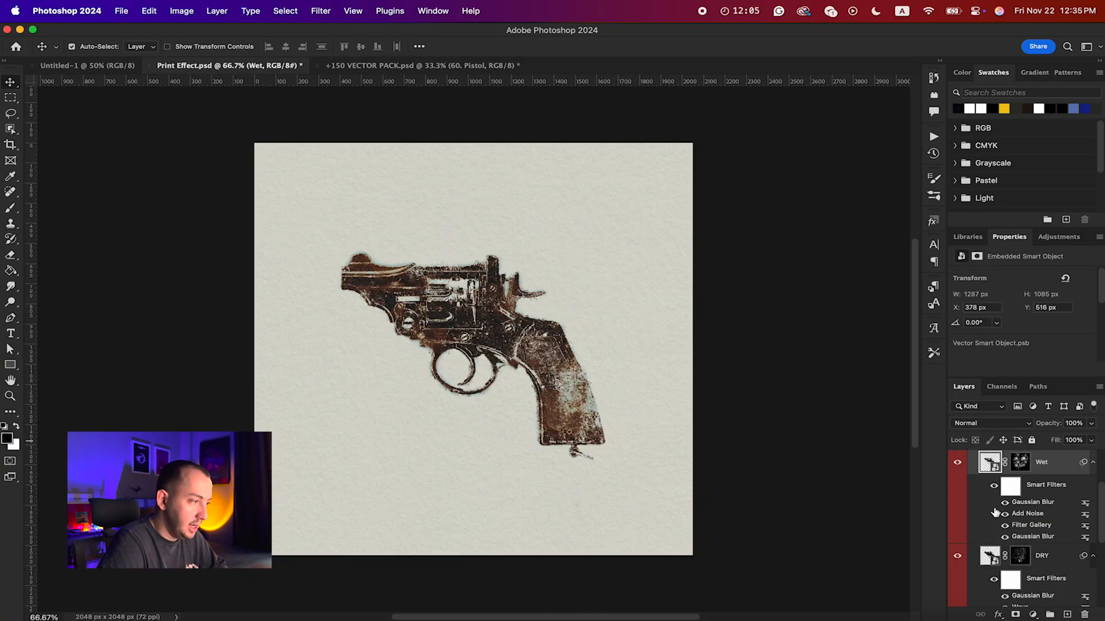
Step: Look over the Print Shop layers and close Print Effect.psd without saving the changes
{"action": "scroll", "coordinate": [995, 512], "scroll_direction": "up", "scroll_amount": 3}
{"action": "scroll", "coordinate": [996, 513], "scroll_direction": "down", "scroll_amount": 3}
{"action": "left_click", "coordinate": [150, 66]}
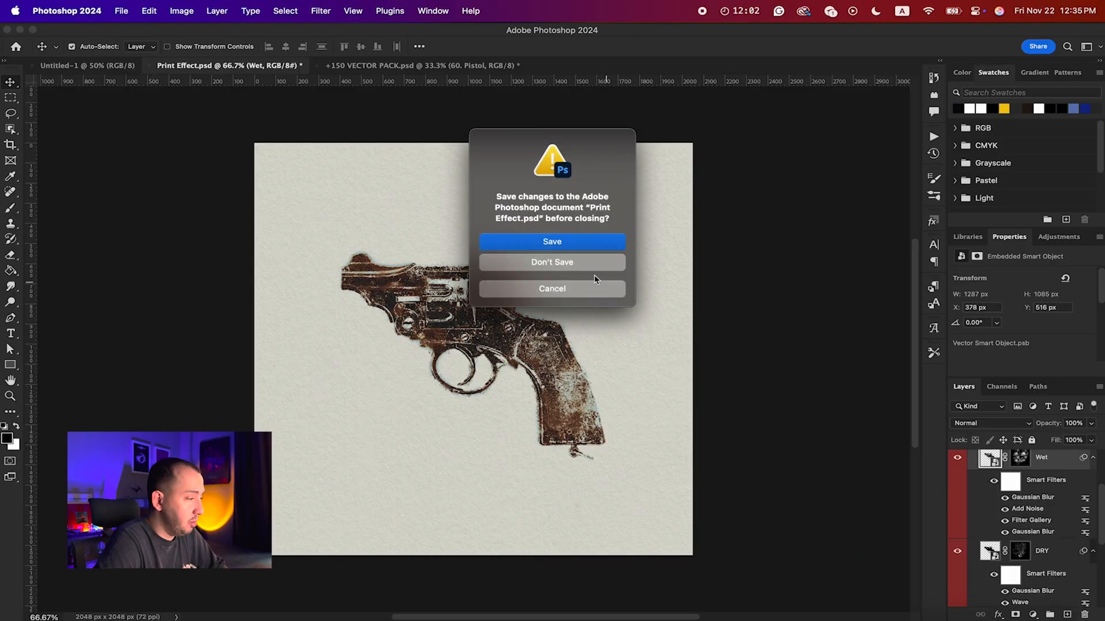
{"action": "left_click", "coordinate": [573, 265]}
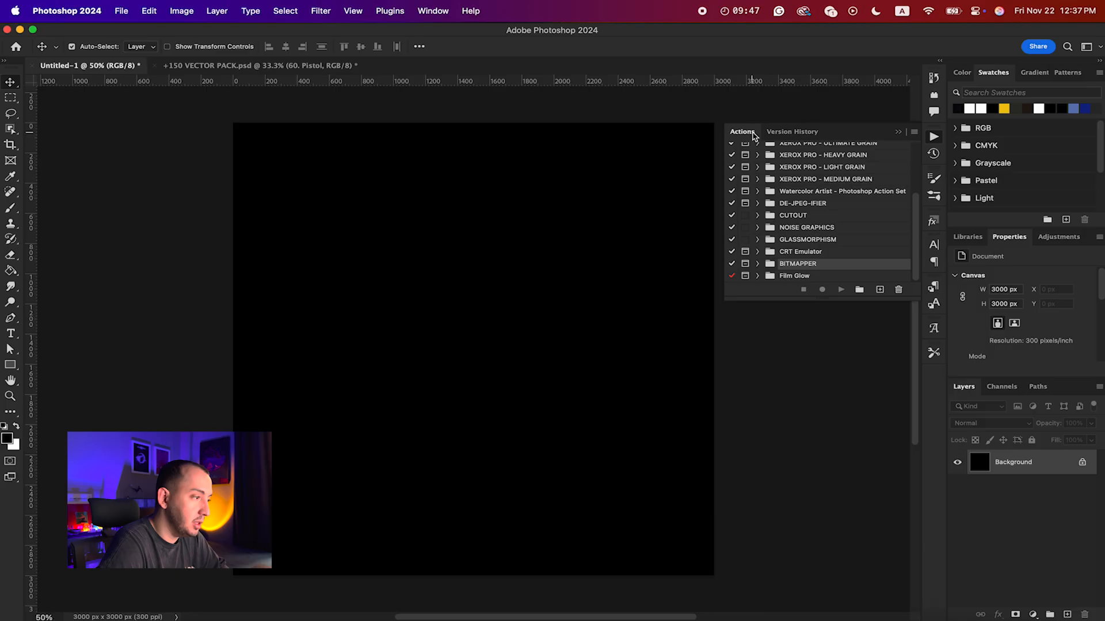
{"action": "left_click", "coordinate": [435, 11]}
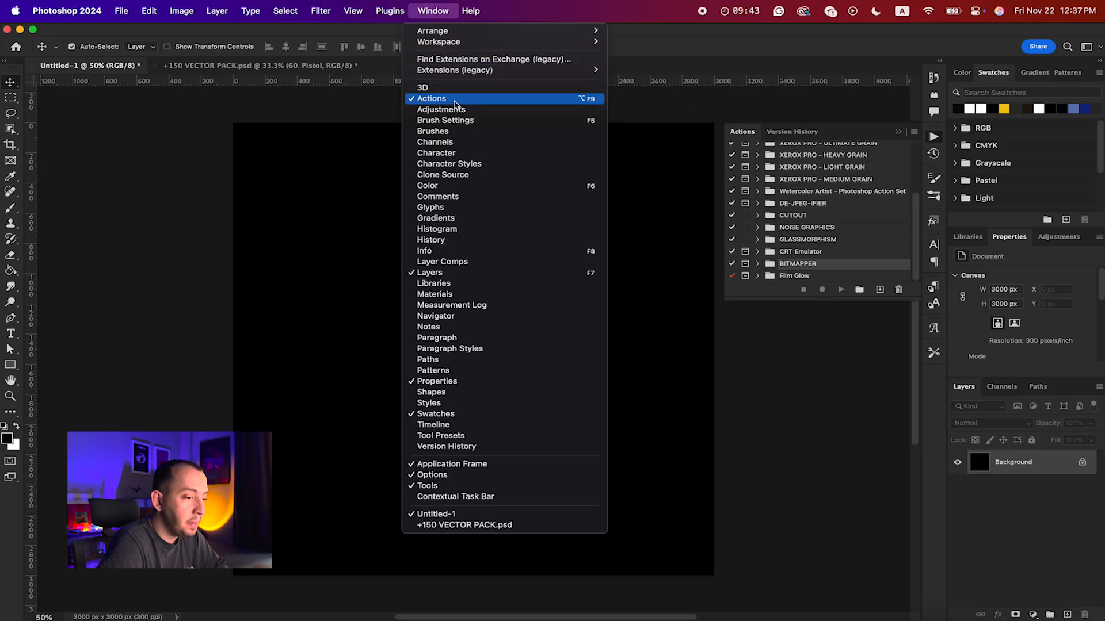
{"action": "left_click", "coordinate": [758, 297]}
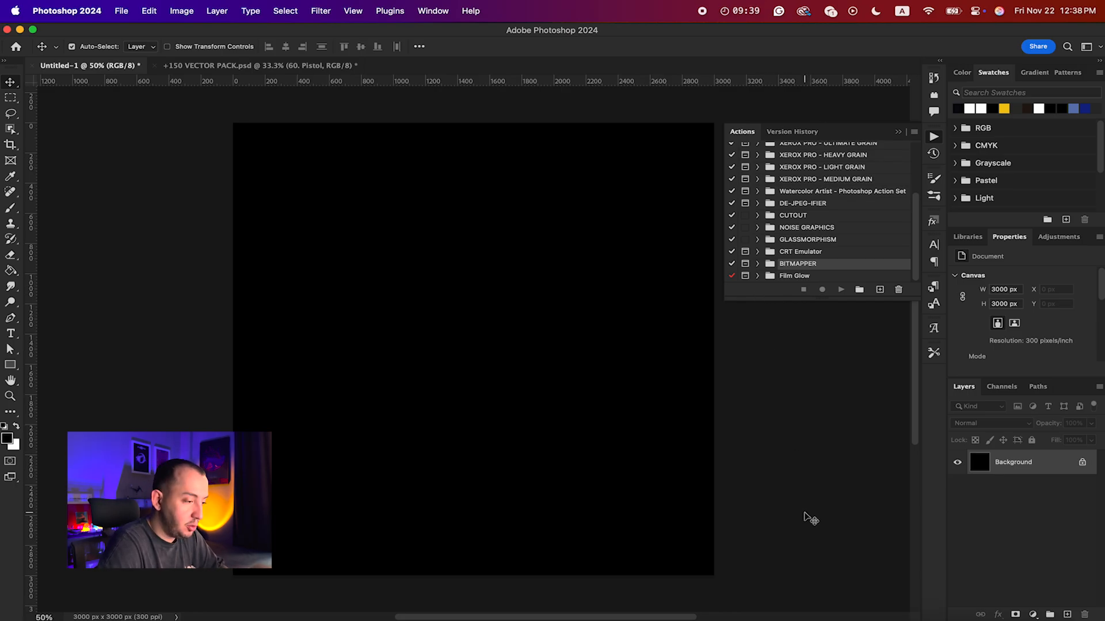
Step: Switch to Finder, inspect the Grunge Machine folder under Design Assets > Text Effect, and return to Photoshop
{"action": "left_click", "coordinate": [805, 611]}
{"action": "scroll", "coordinate": [619, 397], "scroll_direction": "down", "scroll_amount": 2}
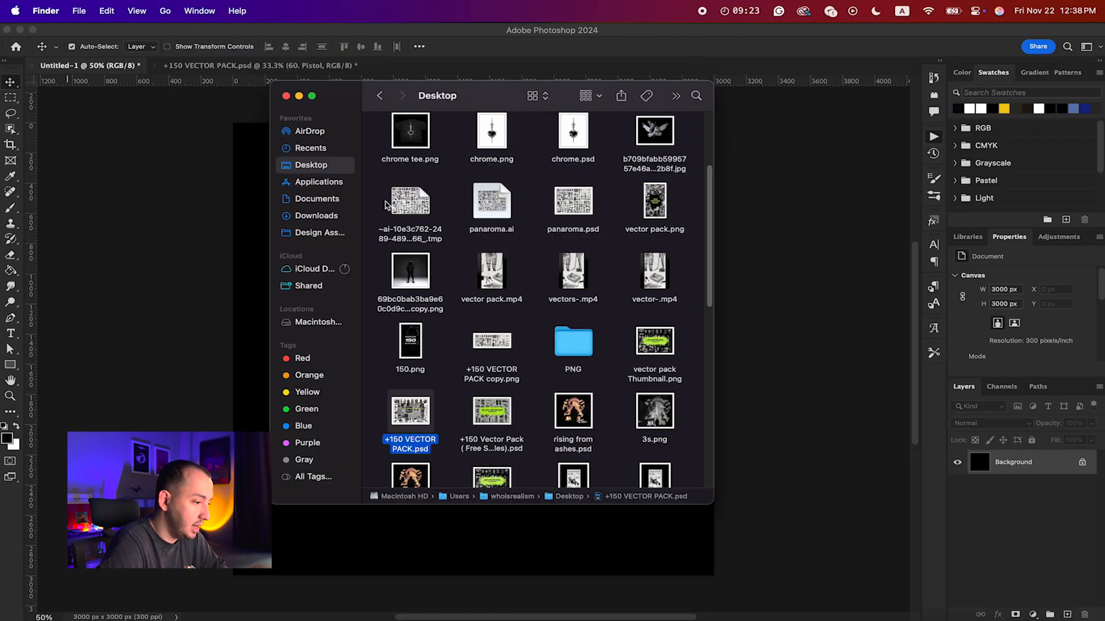
{"action": "left_click", "coordinate": [321, 235]}
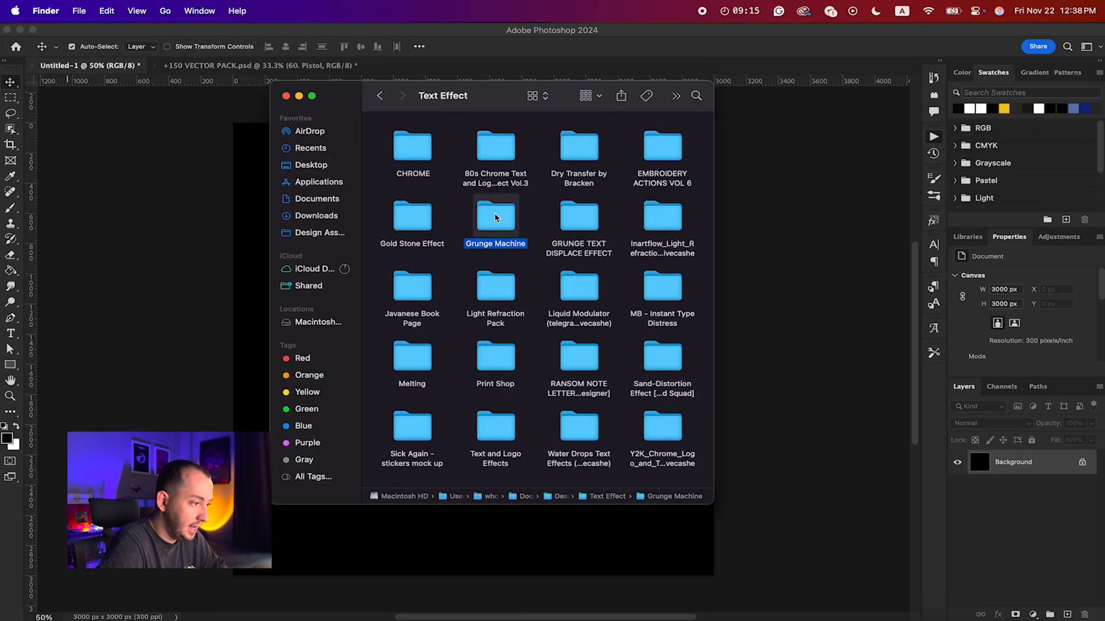
{"action": "double_click", "coordinate": [495, 216]}
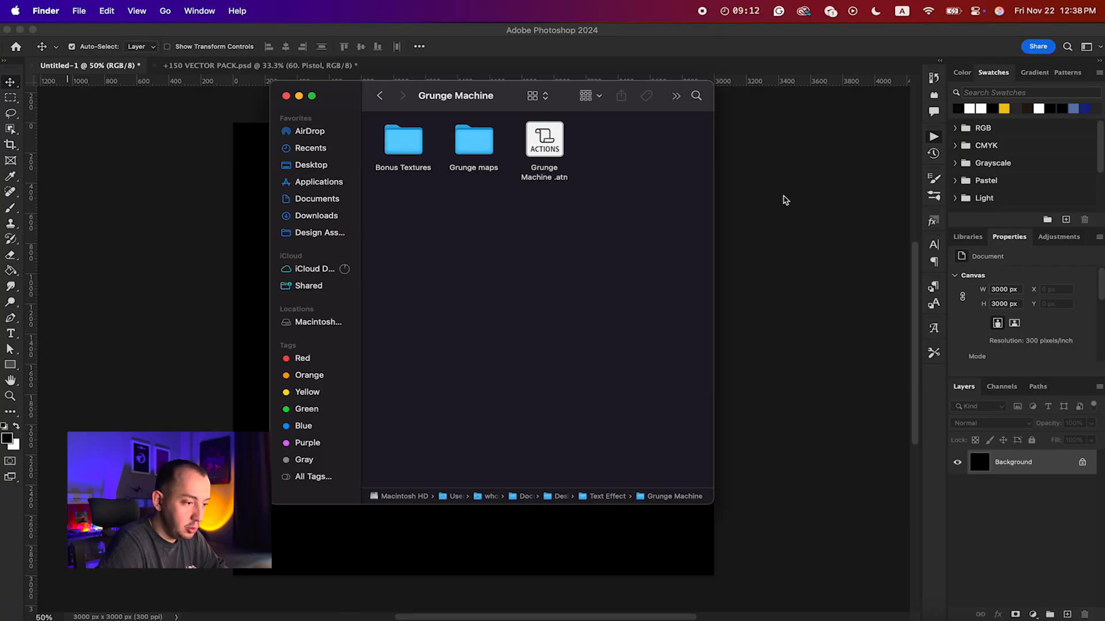
{"action": "left_click", "coordinate": [785, 200]}
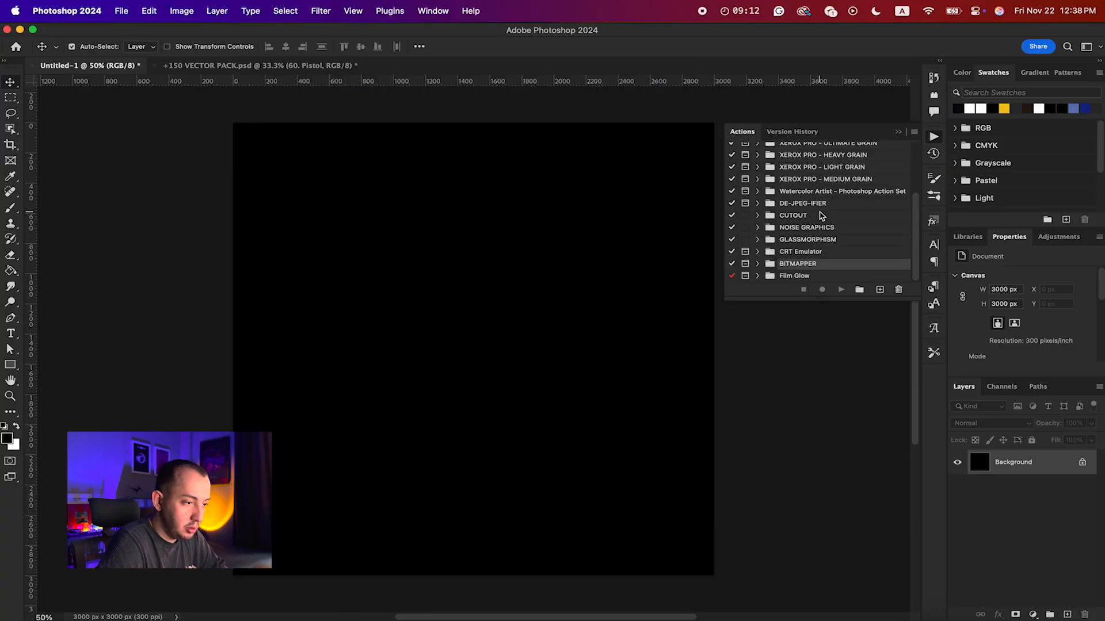
Step: Start loading a Photoshop action set and browse to the Text Effect folder in Design Assets
{"action": "left_click", "coordinate": [916, 133]}
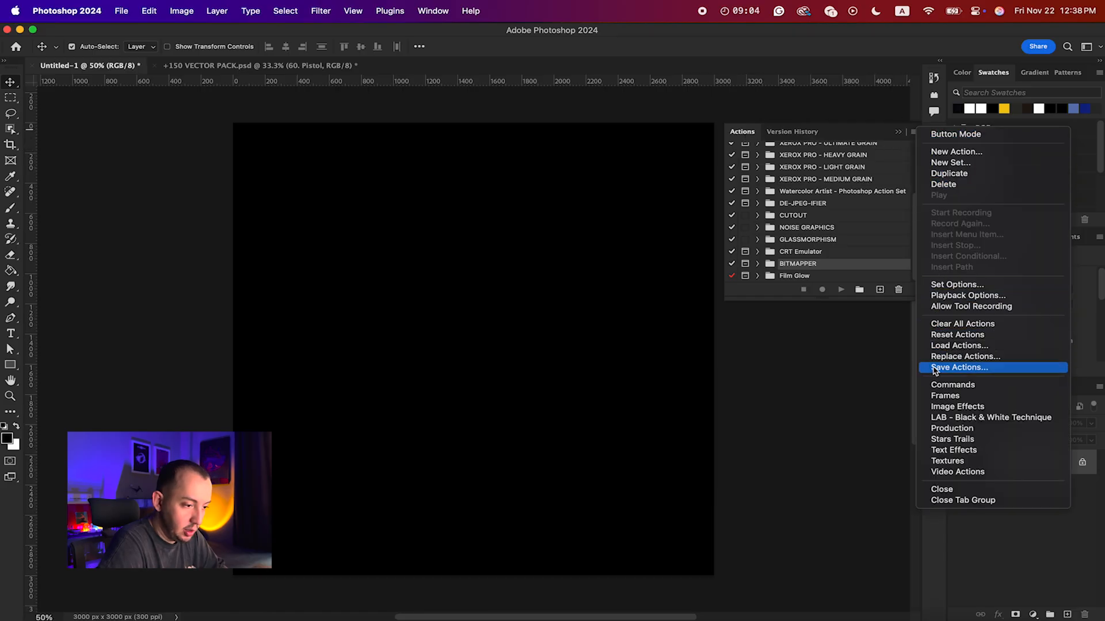
{"action": "left_click", "coordinate": [981, 346]}
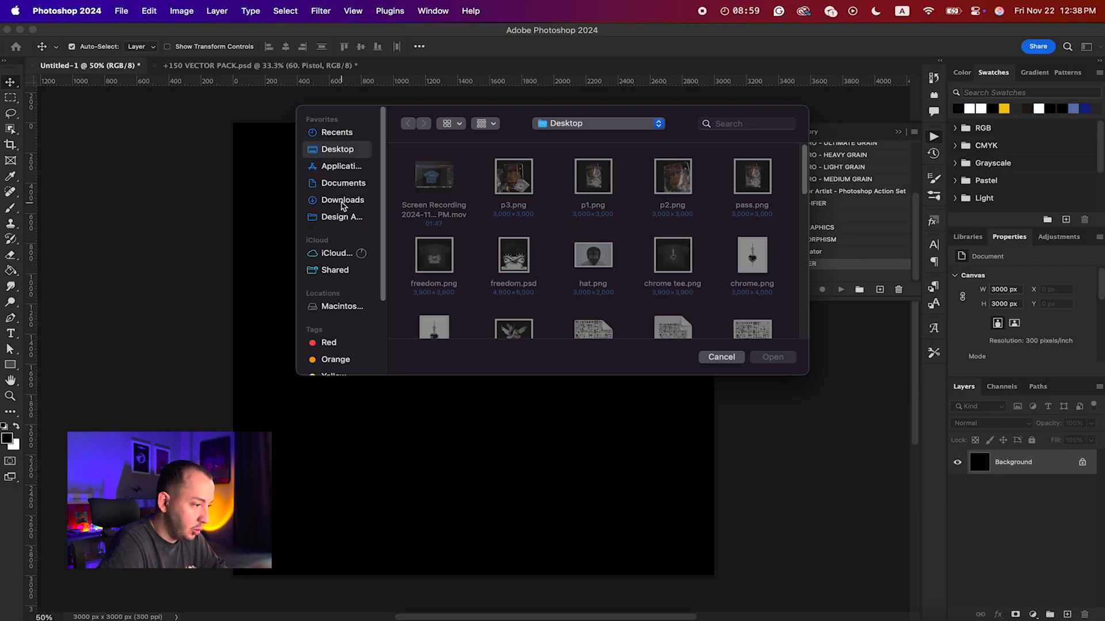
{"action": "left_click", "coordinate": [344, 184]}
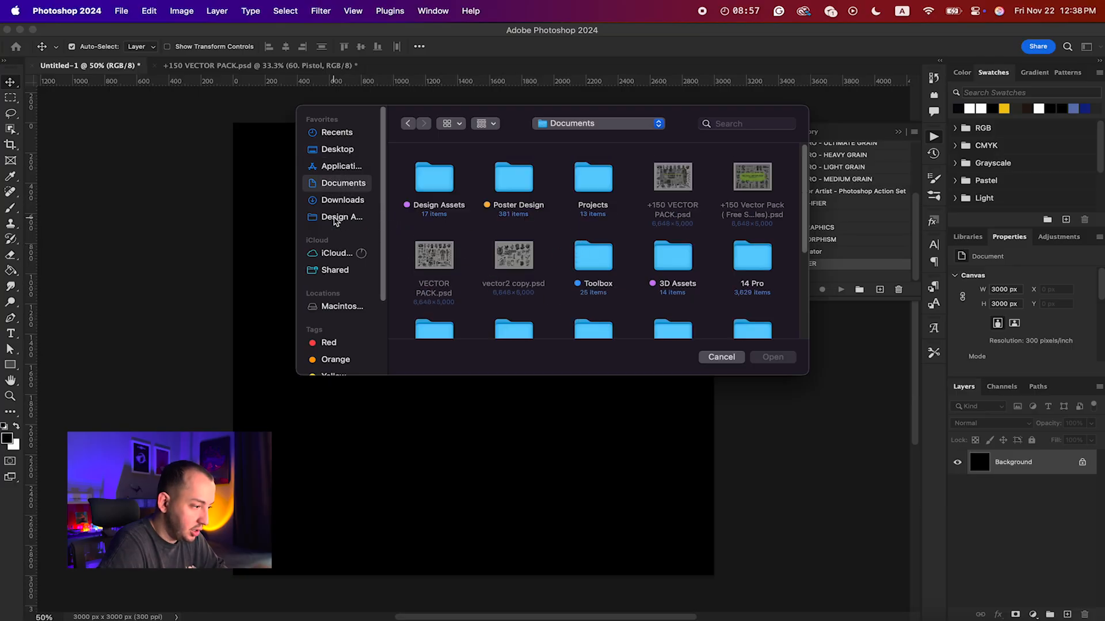
{"action": "left_click", "coordinate": [339, 217]}
{"action": "scroll", "coordinate": [568, 271], "scroll_direction": "down", "scroll_amount": 3}
{"action": "scroll", "coordinate": [567, 272], "scroll_direction": "up", "scroll_amount": 1}
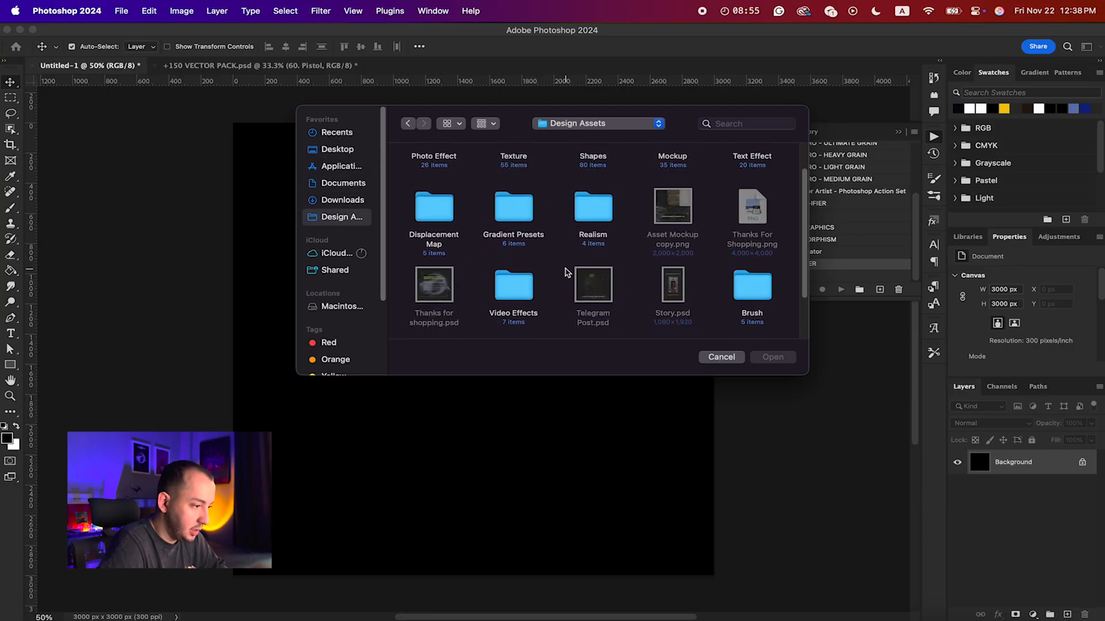
{"action": "scroll", "coordinate": [566, 271], "scroll_direction": "down", "scroll_amount": 2}
{"action": "scroll", "coordinate": [565, 271], "scroll_direction": "up", "scroll_amount": 3}
{"action": "double_click", "coordinate": [750, 178]}
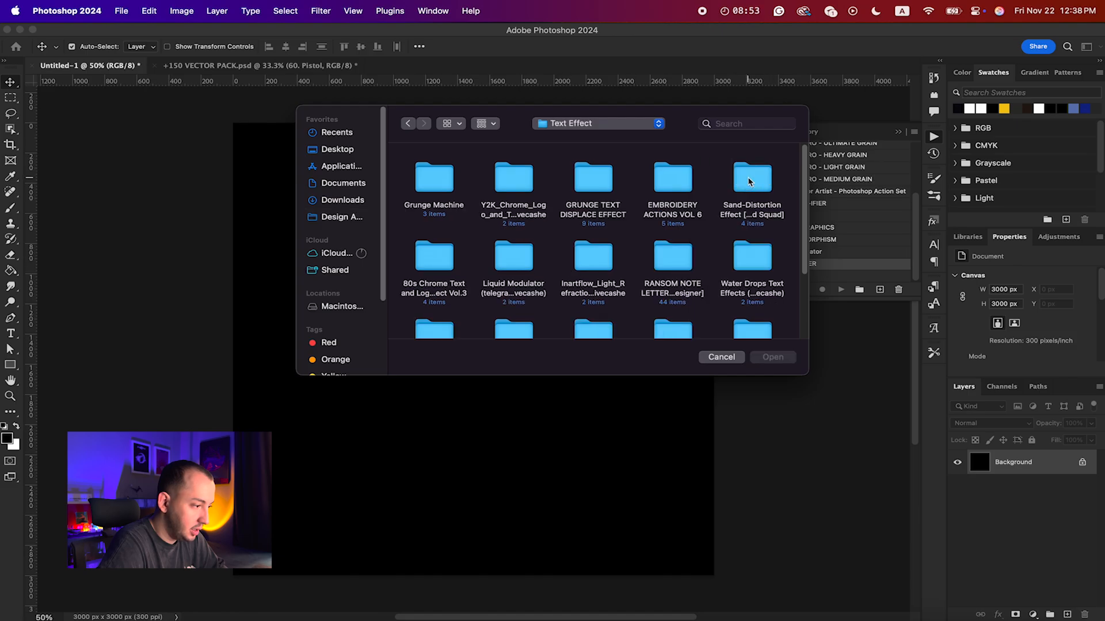
Step: Load the action file Grunge Machine .atn from the Grunge Machine folder
{"action": "scroll", "coordinate": [523, 244], "scroll_direction": "down", "scroll_amount": 3}
{"action": "key", "text": "g"}
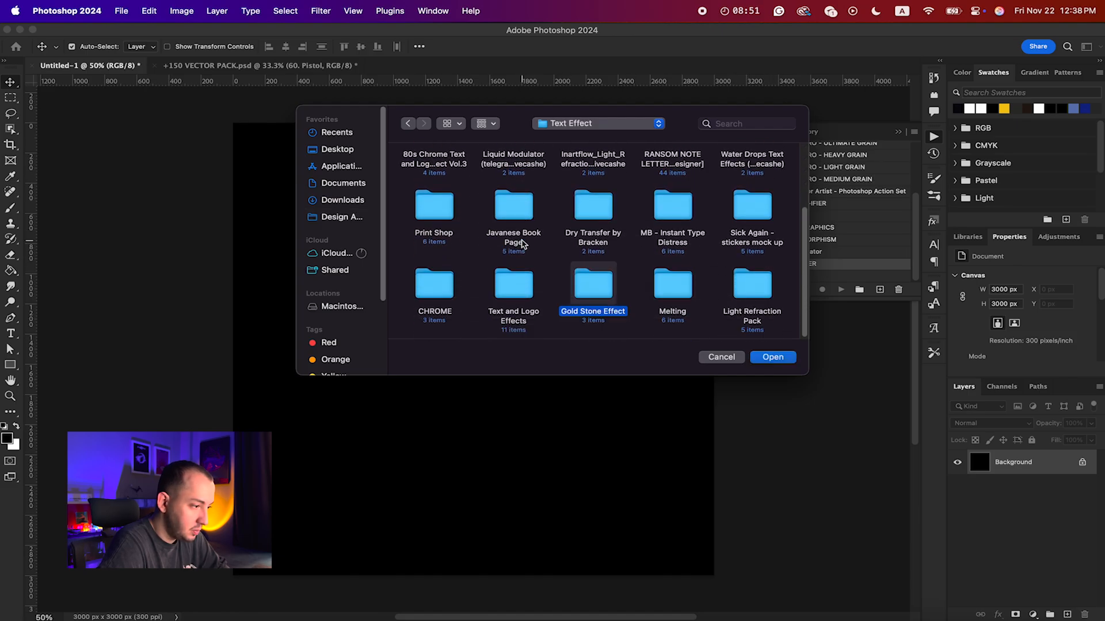
{"action": "scroll", "coordinate": [522, 245], "scroll_direction": "up", "scroll_amount": 5}
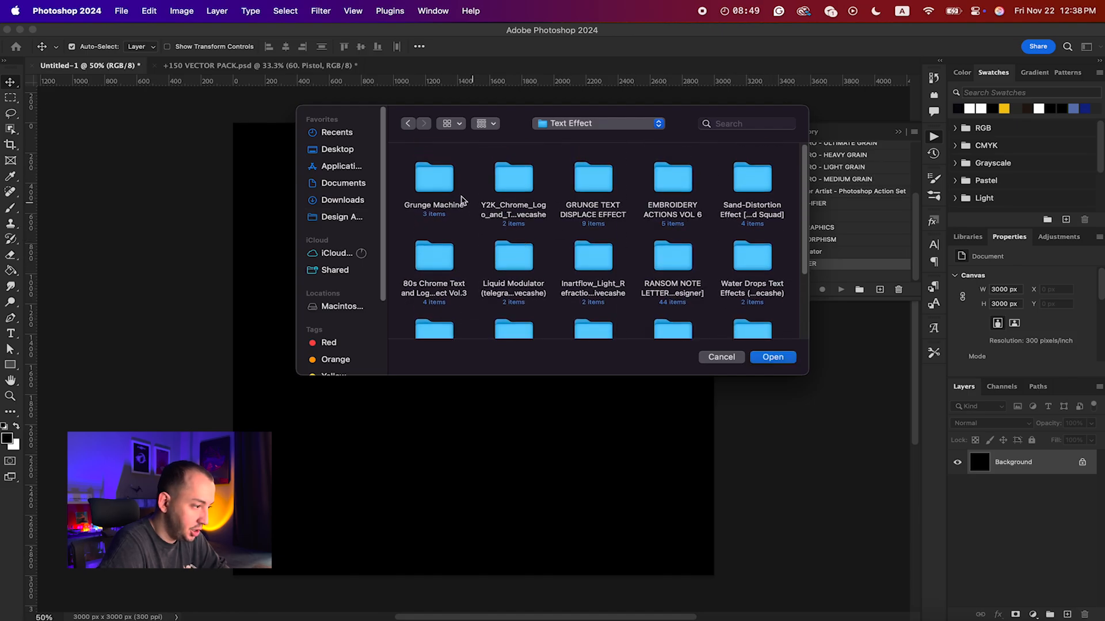
{"action": "left_click", "coordinate": [440, 188]}
{"action": "double_click", "coordinate": [440, 188]}
{"action": "left_click", "coordinate": [575, 188]}
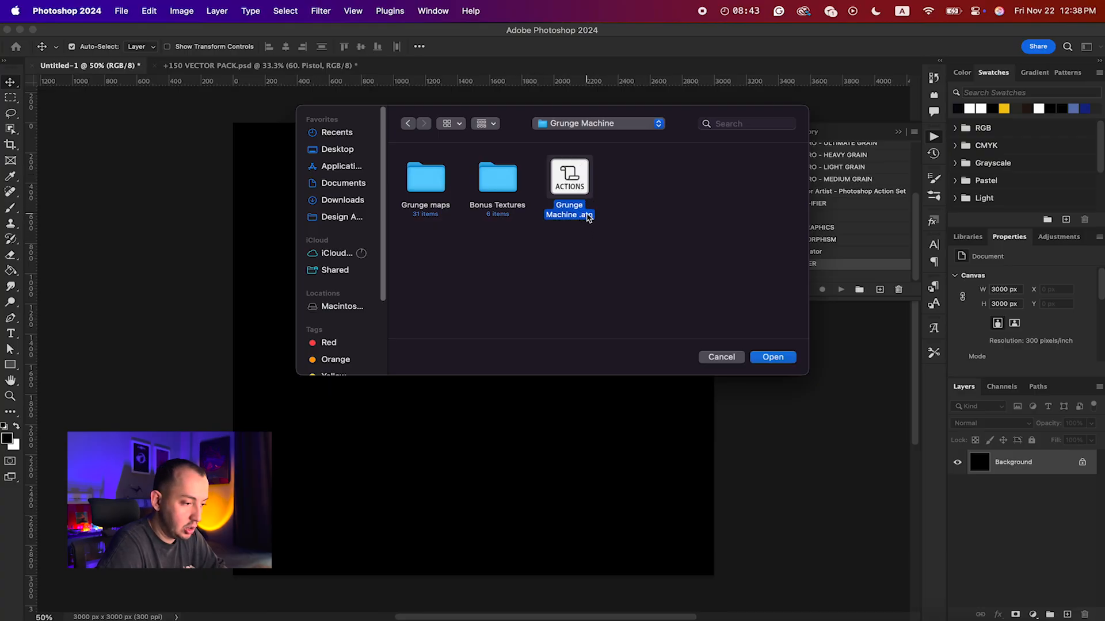
{"action": "left_click", "coordinate": [768, 358]}
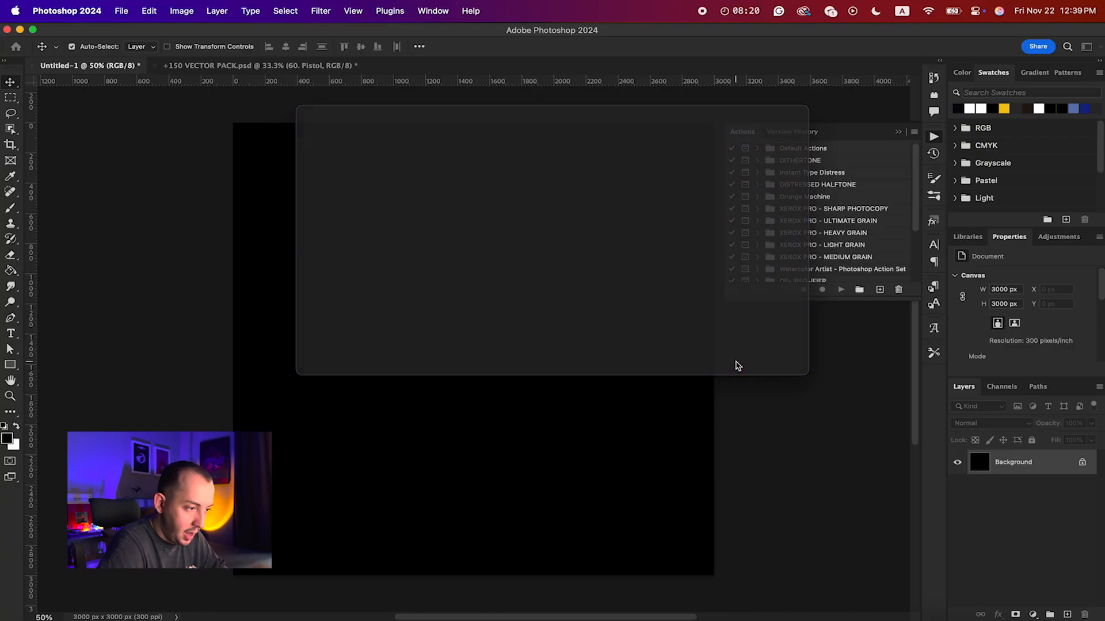
Step: Expand the Grunge Machine set in the action list and select its Grunge Machine action
{"action": "scroll", "coordinate": [844, 221], "scroll_direction": "down", "scroll_amount": 2}
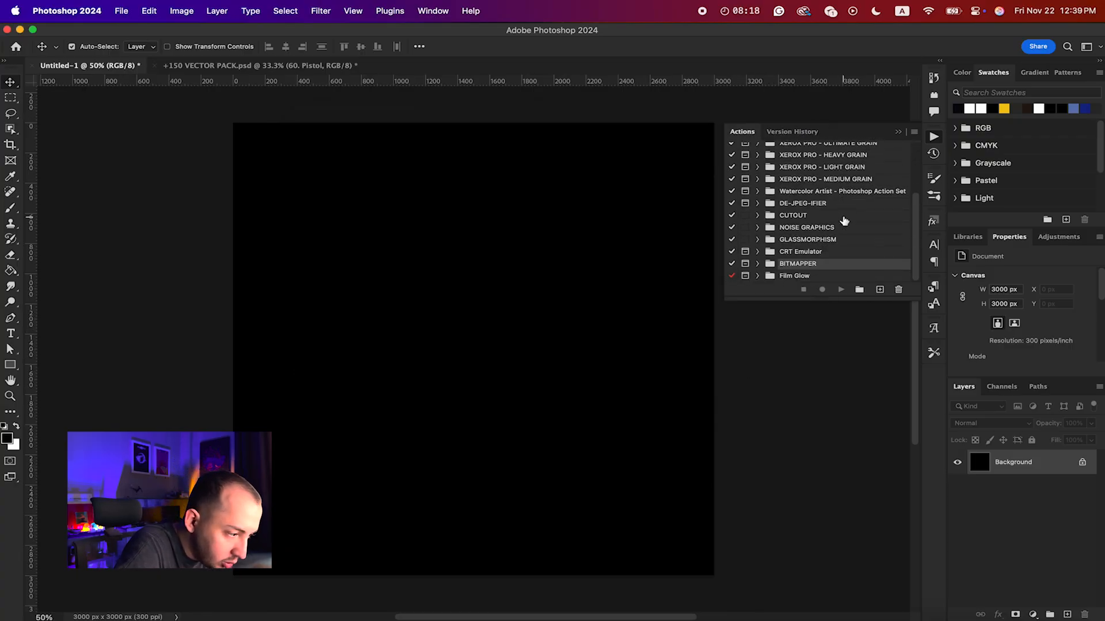
{"action": "scroll", "coordinate": [834, 213], "scroll_direction": "up", "scroll_amount": 3}
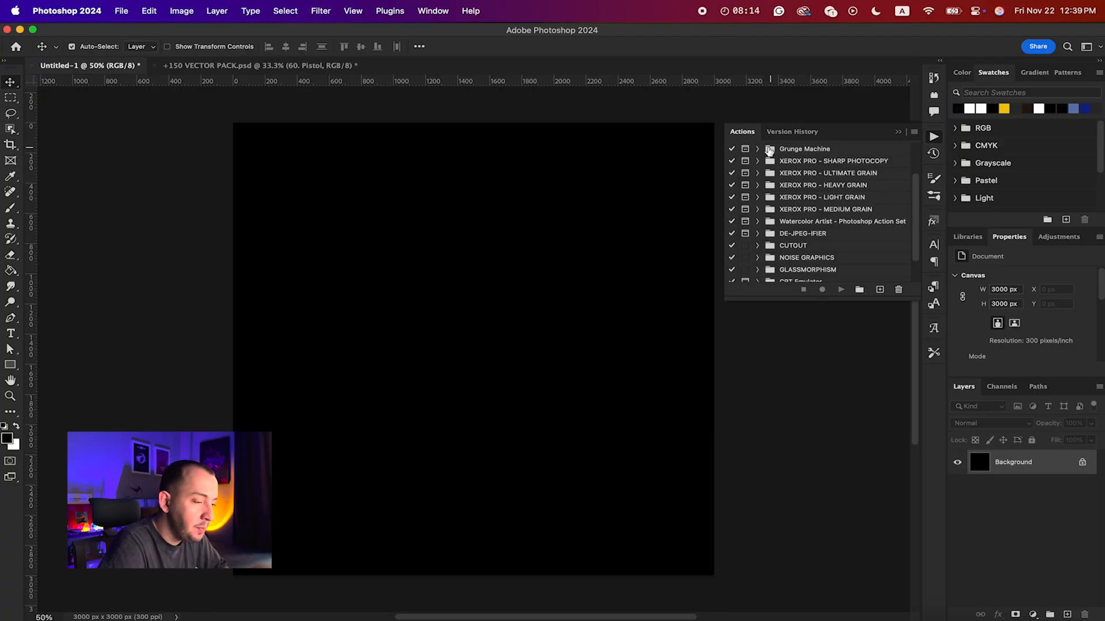
{"action": "left_click", "coordinate": [757, 149]}
{"action": "left_click", "coordinate": [782, 164]}
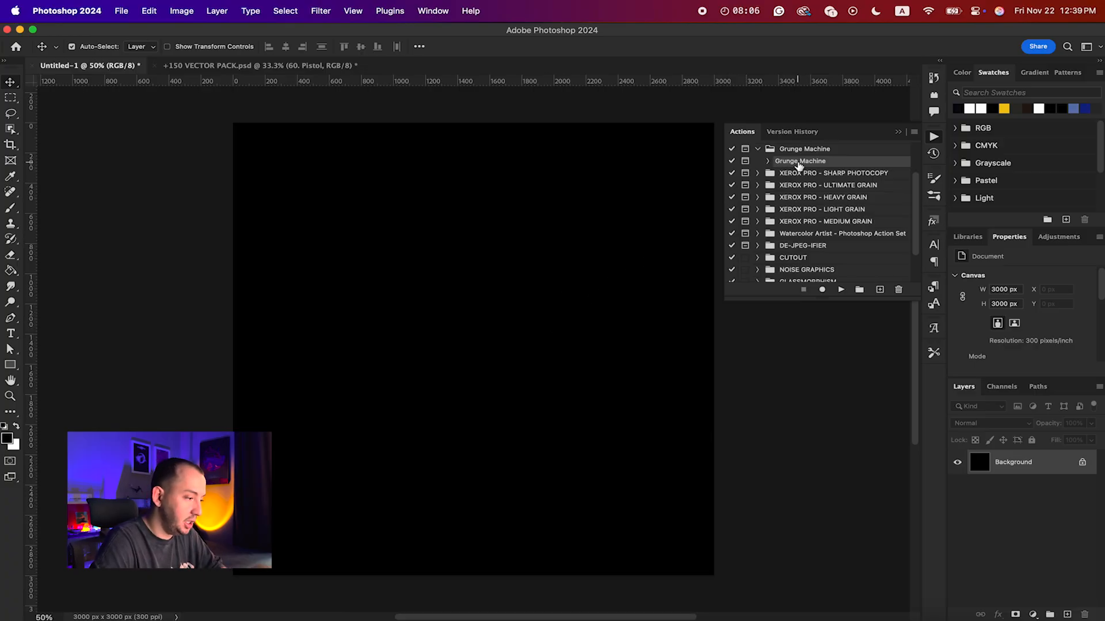
Step: Add the text "Hello" to the black canvas and color it white
{"action": "key", "text": "t"}
{"action": "left_click", "coordinate": [423, 347]}
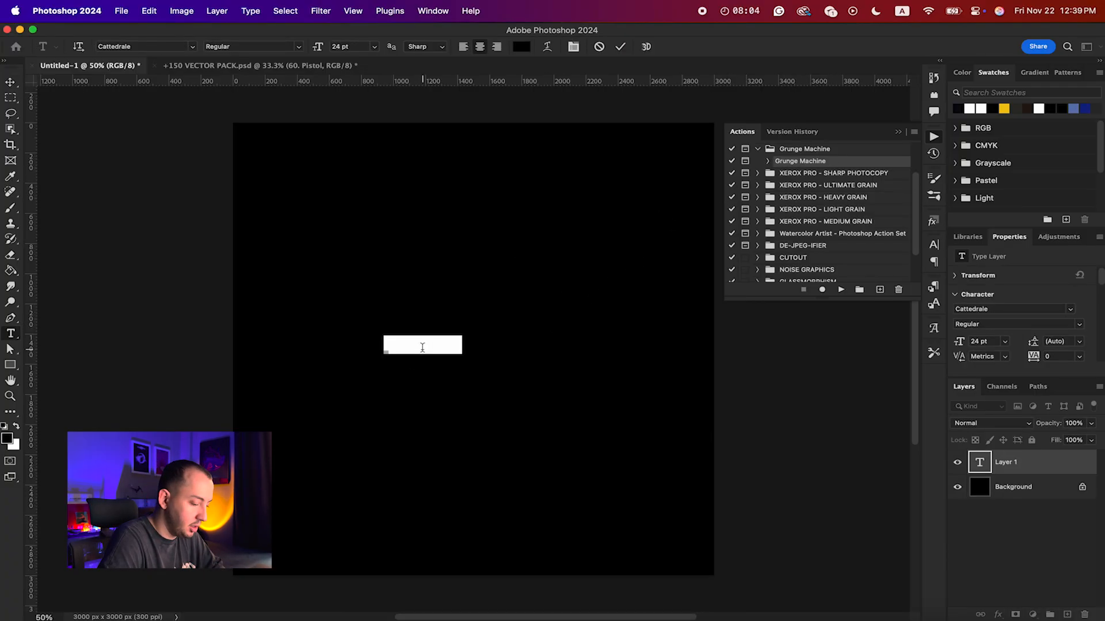
{"action": "type", "text": "Hello"}
{"action": "key", "text": "super+a"}
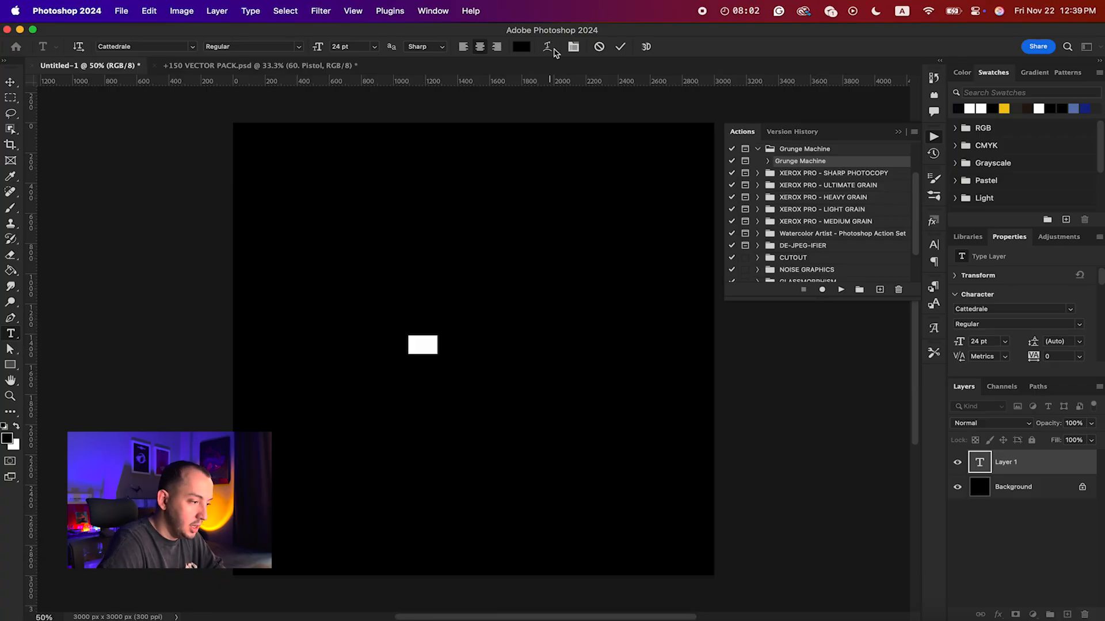
{"action": "left_click", "coordinate": [520, 48]}
{"action": "left_click", "coordinate": [609, 90]}
{"action": "key", "text": "Return"}
{"action": "key", "text": "super+Return"}
Step: Enlarge the Hello text to about 698% and center it on the canvas
{"action": "key", "text": "super+t"}
{"action": "left_click_drag", "start_coordinate": [439, 344], "coordinate": [522, 347]}
{"action": "left_click_drag", "start_coordinate": [404, 359], "coordinate": [455, 364]}
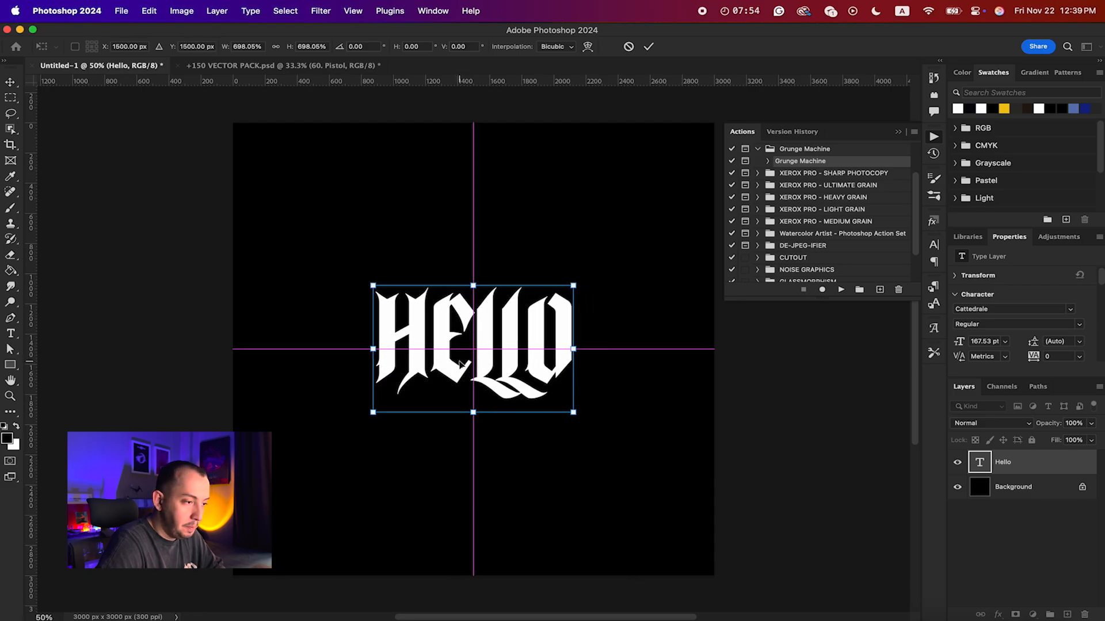
{"action": "key", "text": "Return"}
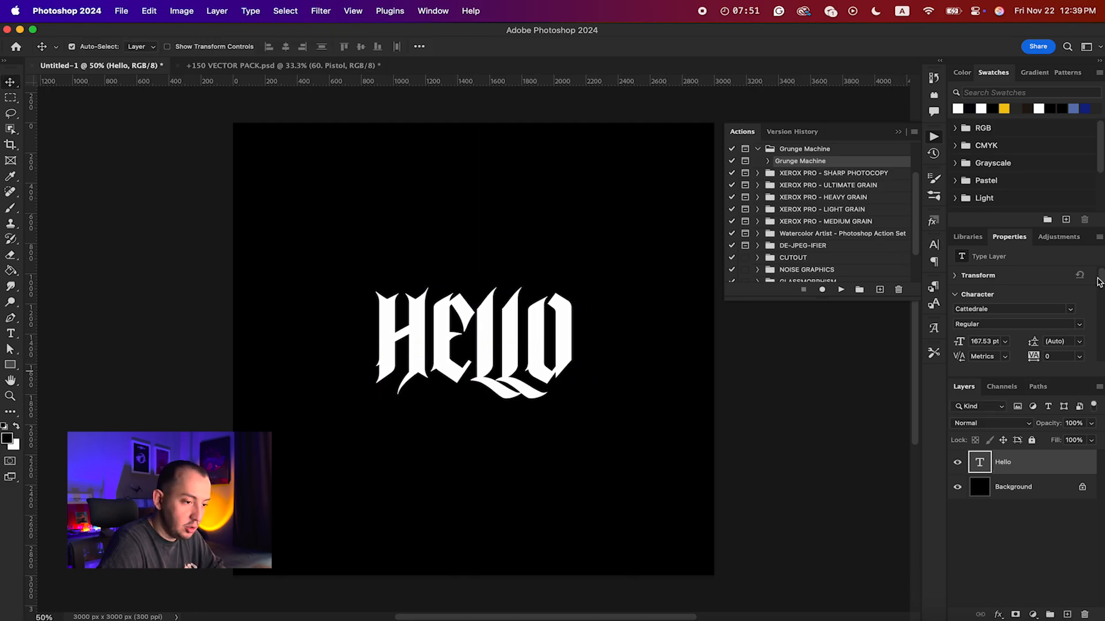
Step: Change the Hello text's font to Sequel100Black-76 and scale it down to about 94 pt around its center
{"action": "scroll", "coordinate": [1099, 282], "scroll_direction": "down", "scroll_amount": 2}
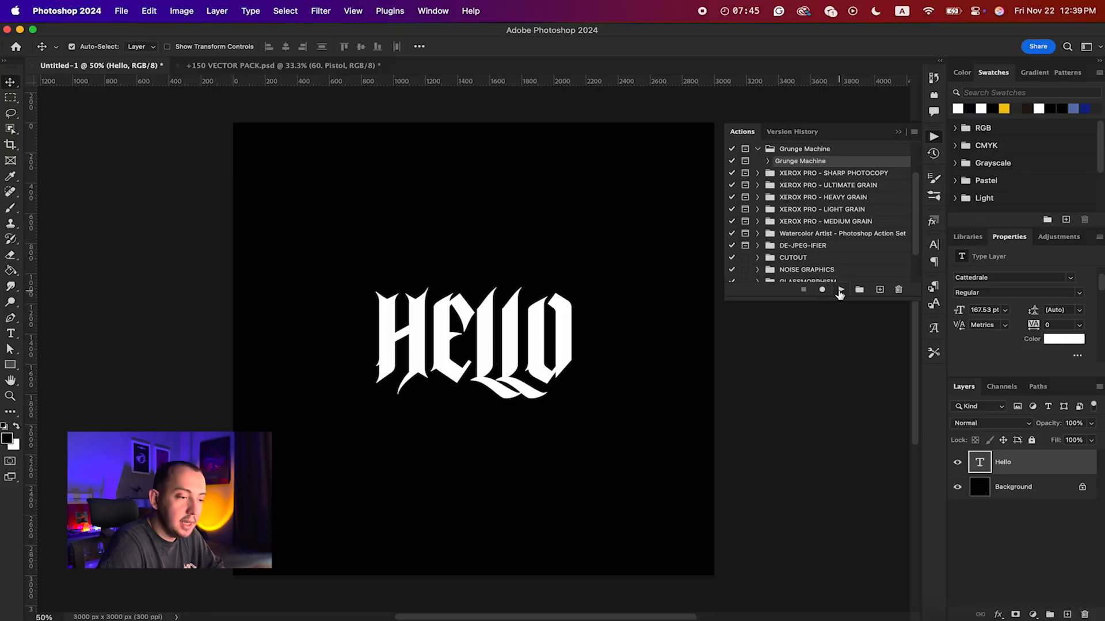
{"action": "left_click", "coordinate": [1072, 279]}
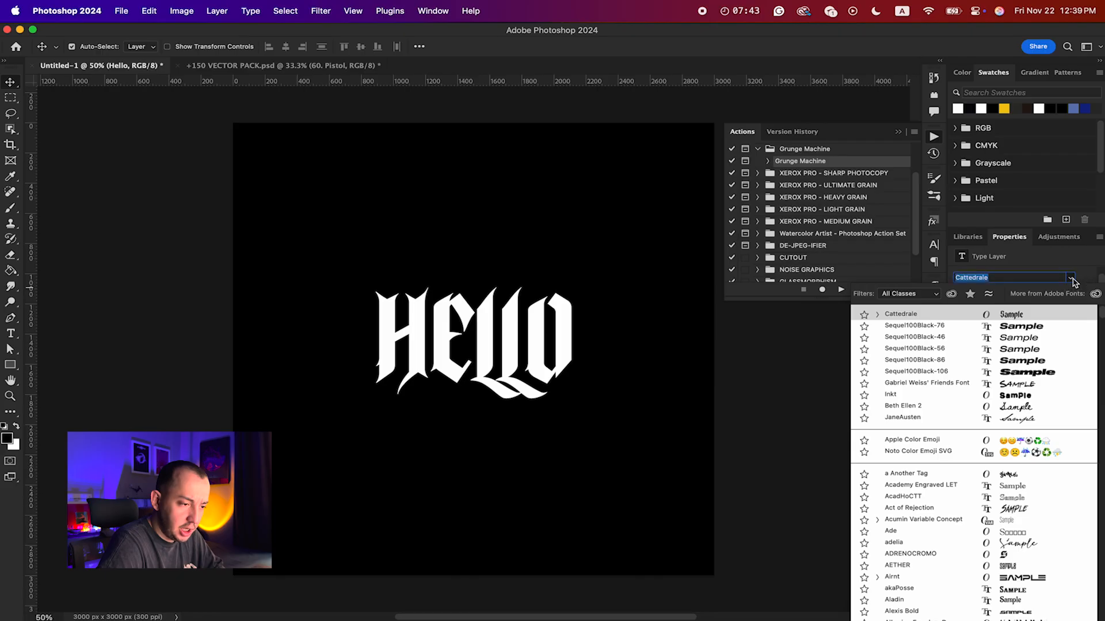
{"action": "left_click", "coordinate": [1027, 328]}
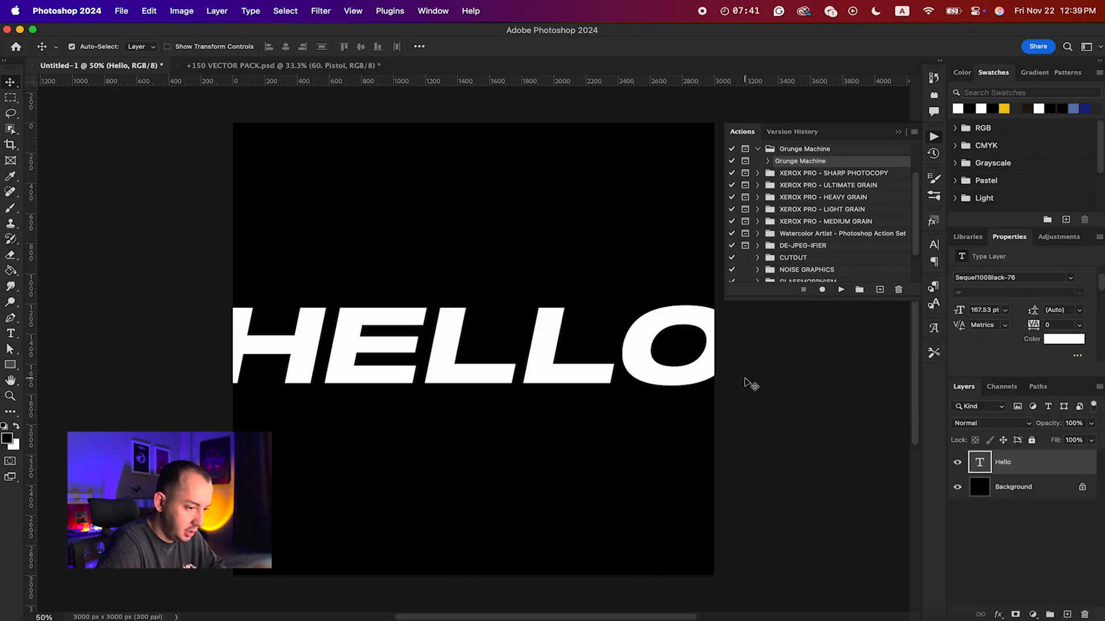
{"action": "key", "text": "super+t"}
{"action": "left_click_drag", "start_coordinate": [726, 360], "coordinate": [623, 358]}
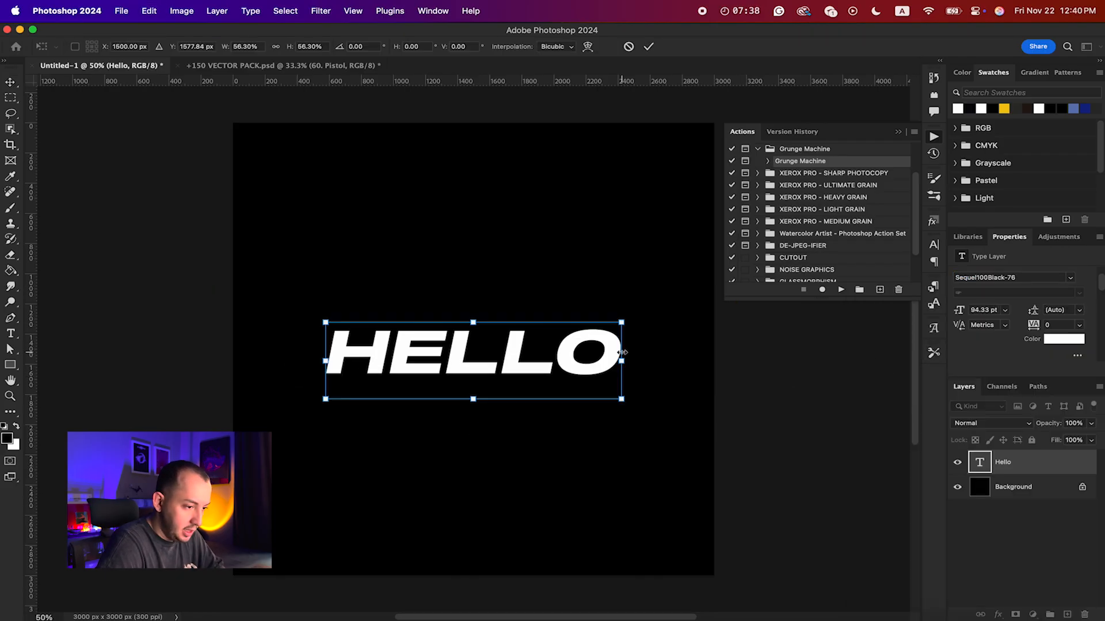
{"action": "key", "text": "Return"}
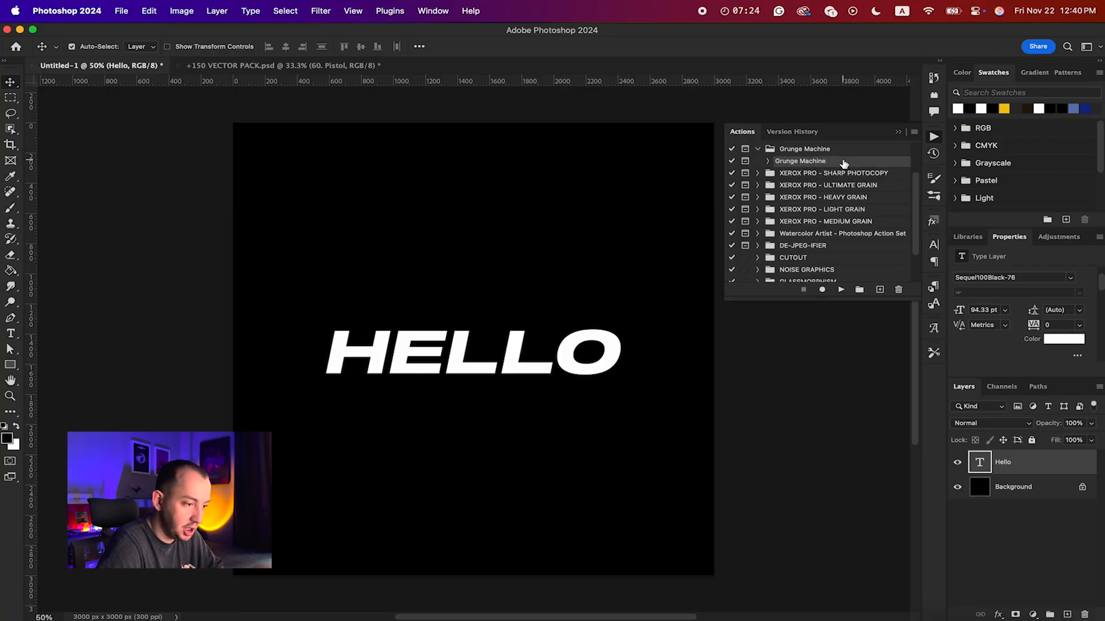
Step: Look through the recorded commands of the Grunge Machine action and collapse its list again
{"action": "left_click", "coordinate": [768, 161]}
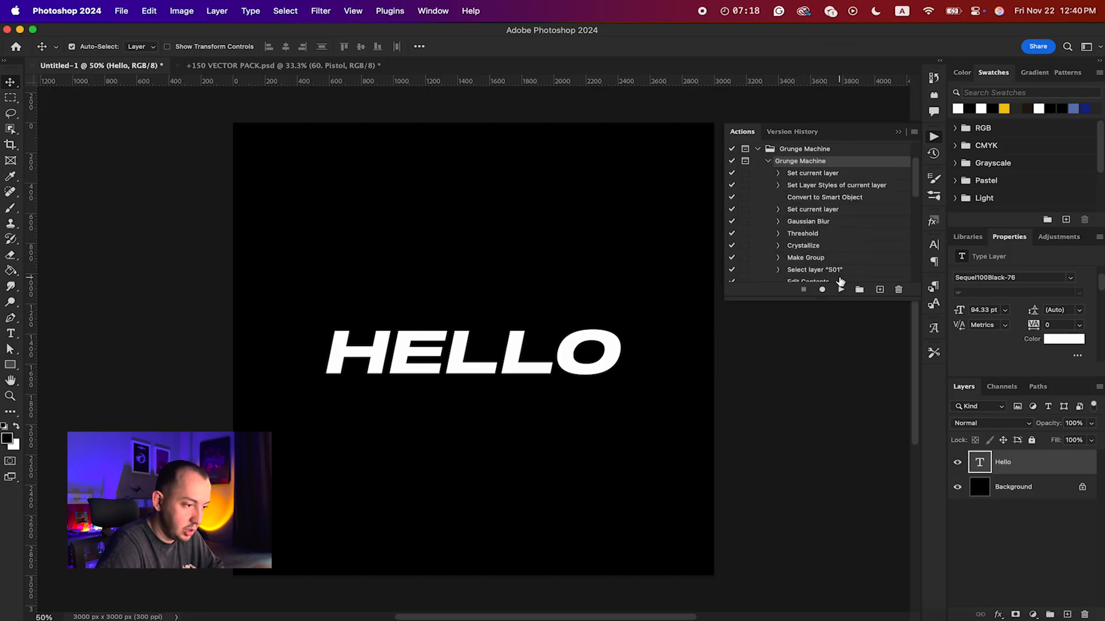
{"action": "scroll", "coordinate": [840, 280], "scroll_direction": "down", "scroll_amount": 6}
{"action": "scroll", "coordinate": [840, 281], "scroll_direction": "up", "scroll_amount": 5}
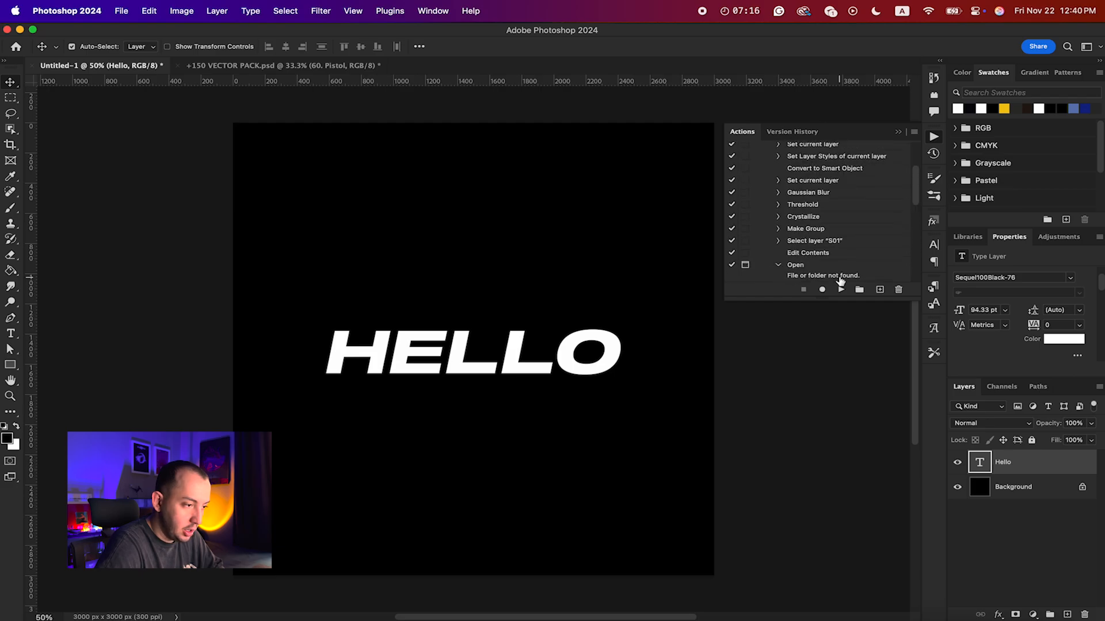
{"action": "scroll", "coordinate": [840, 281], "scroll_direction": "up", "scroll_amount": 5}
{"action": "left_click", "coordinate": [767, 150]}
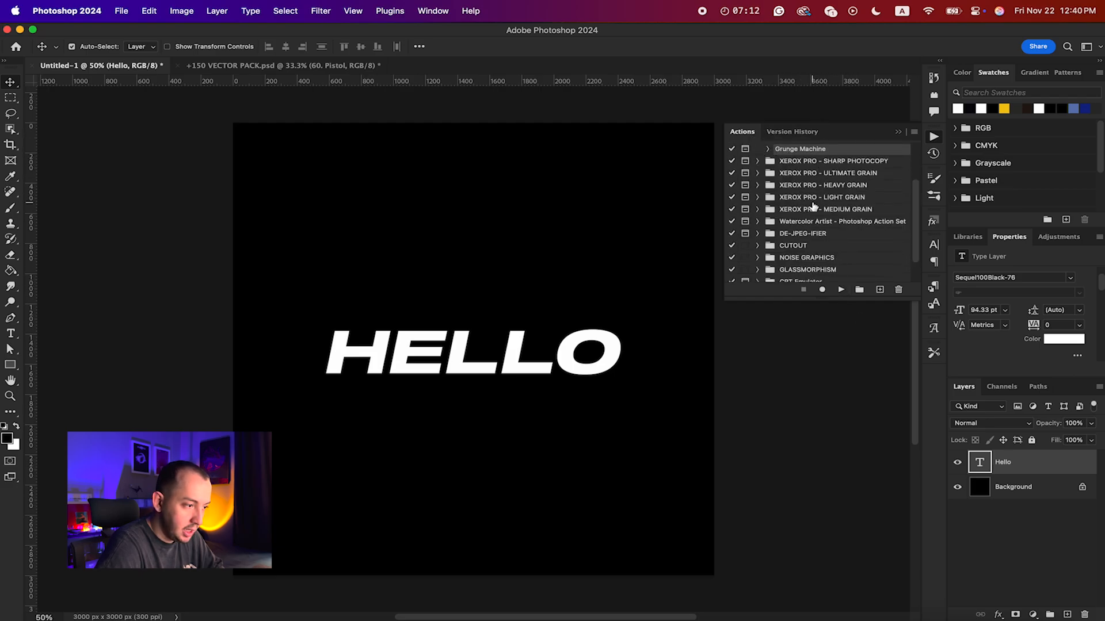
Step: Run the Grunge Machine action on the Hello text, choosing Grunge_Map_02 .jpg from Design Assets' Grunge maps folder as the texture
{"action": "left_click", "coordinate": [841, 289]}
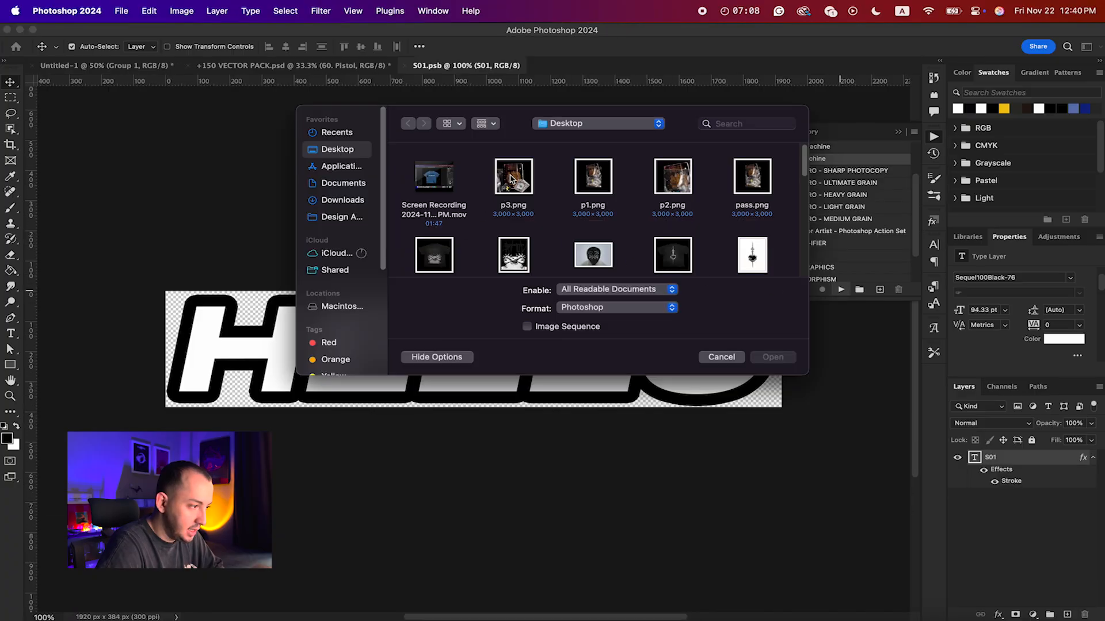
{"action": "left_click_drag", "start_coordinate": [503, 135], "coordinate": [524, 207]}
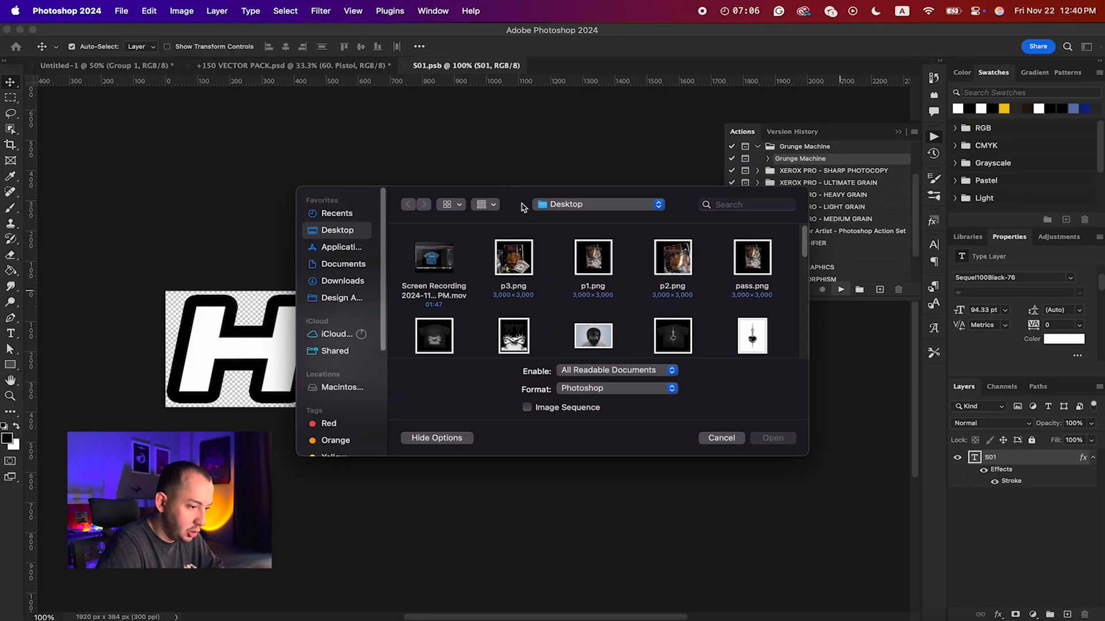
{"action": "left_click", "coordinate": [341, 281]}
{"action": "left_click", "coordinate": [336, 299]}
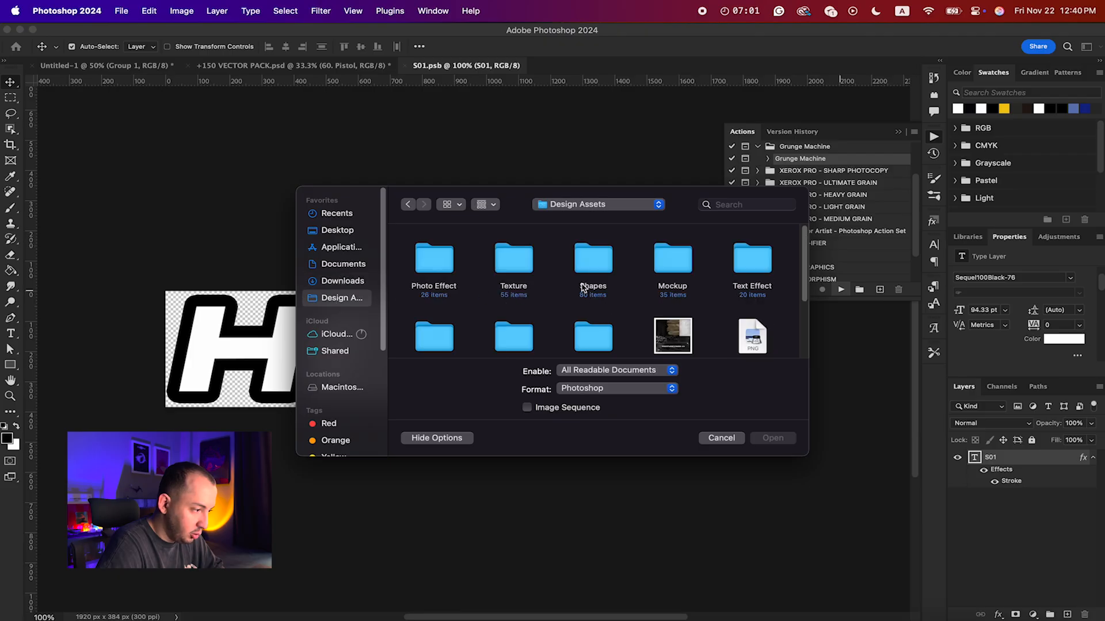
{"action": "scroll", "coordinate": [583, 287], "scroll_direction": "down", "scroll_amount": 1}
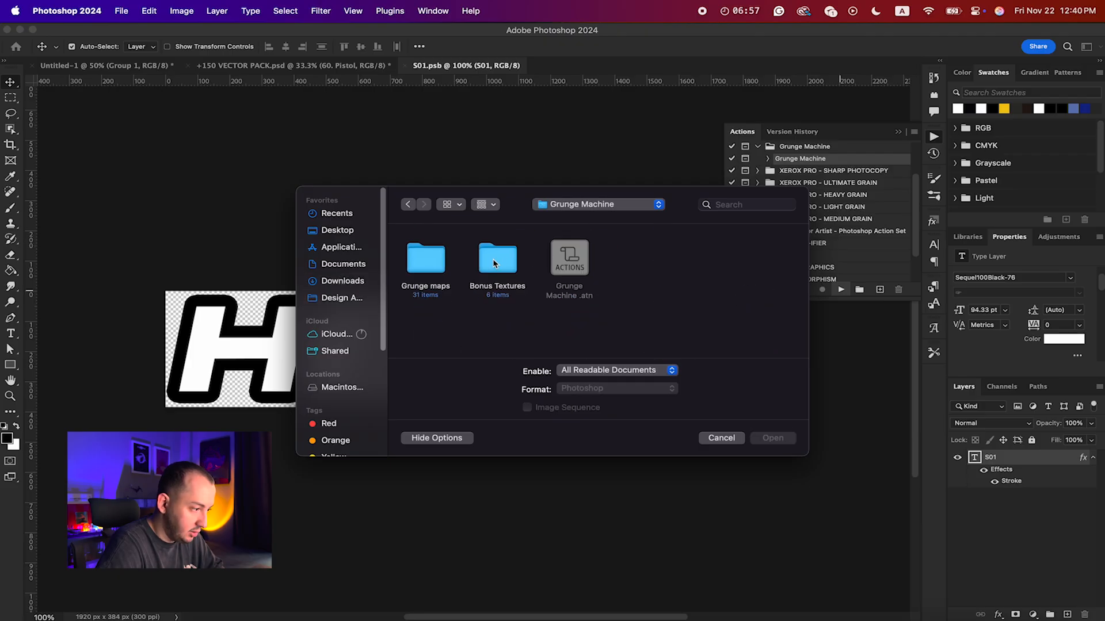
{"action": "double_click", "coordinate": [427, 262]}
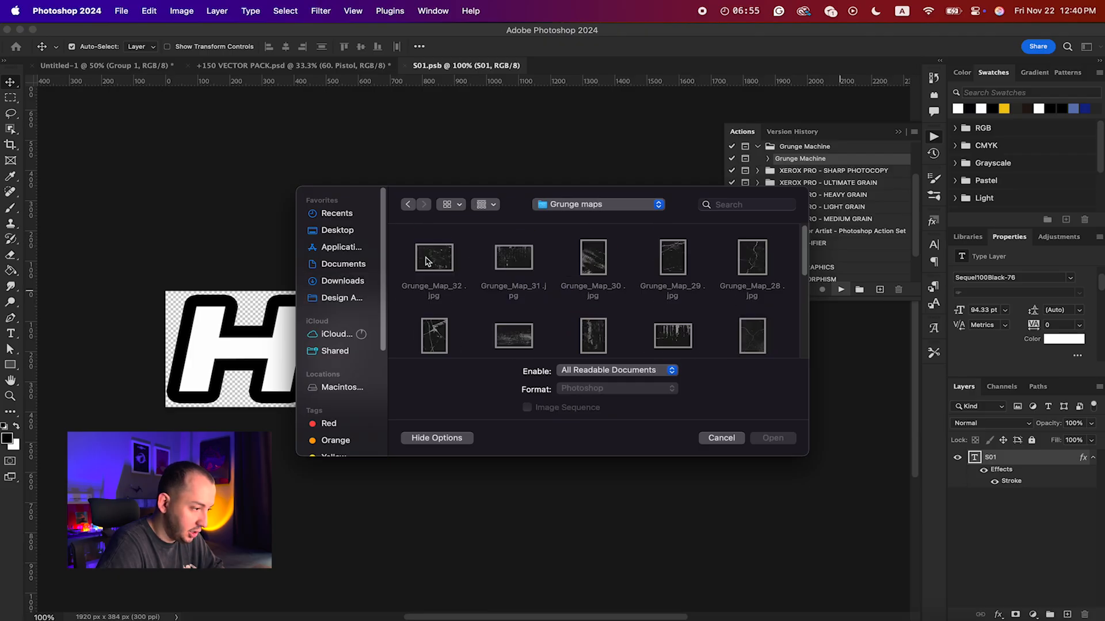
{"action": "scroll", "coordinate": [561, 293], "scroll_direction": "down", "scroll_amount": 5}
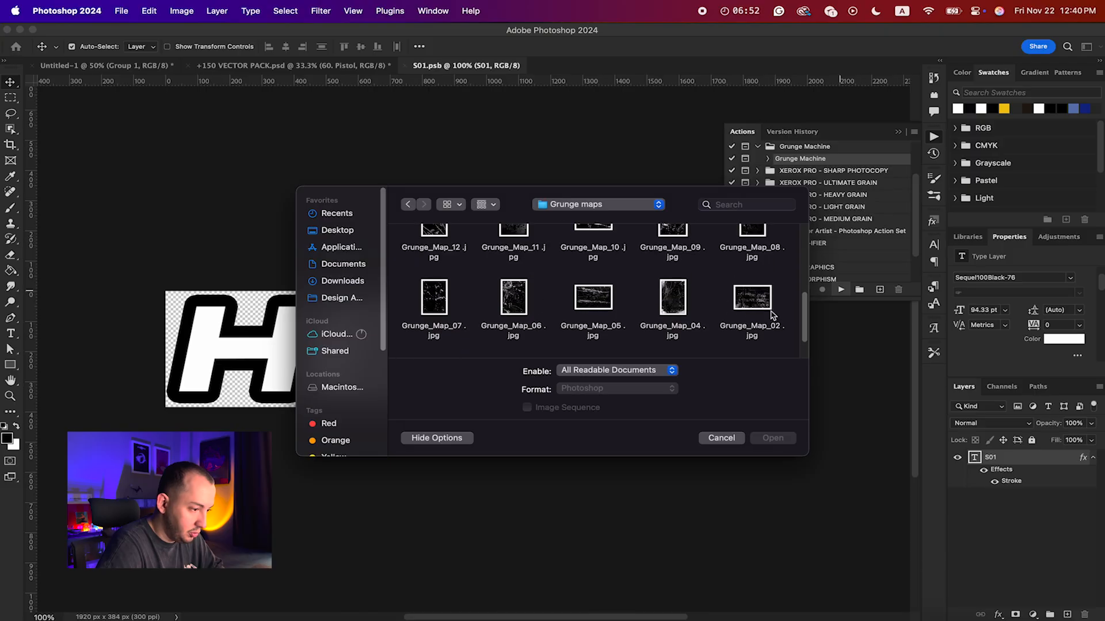
{"action": "left_click", "coordinate": [753, 303]}
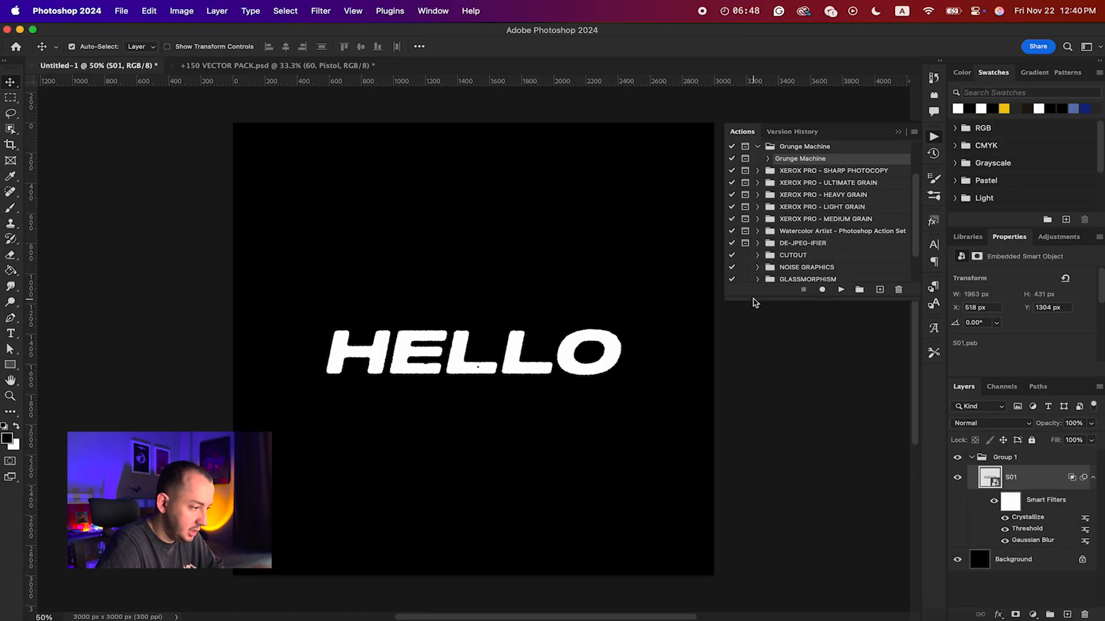
Step: Try a cell size of 63 in the S01 layer's Crystallize smart filter, then cancel the change
{"action": "scroll", "coordinate": [361, 391], "scroll_direction": "up", "scroll_amount": 5}
{"action": "scroll", "coordinate": [360, 391], "scroll_direction": "down", "scroll_amount": 3}
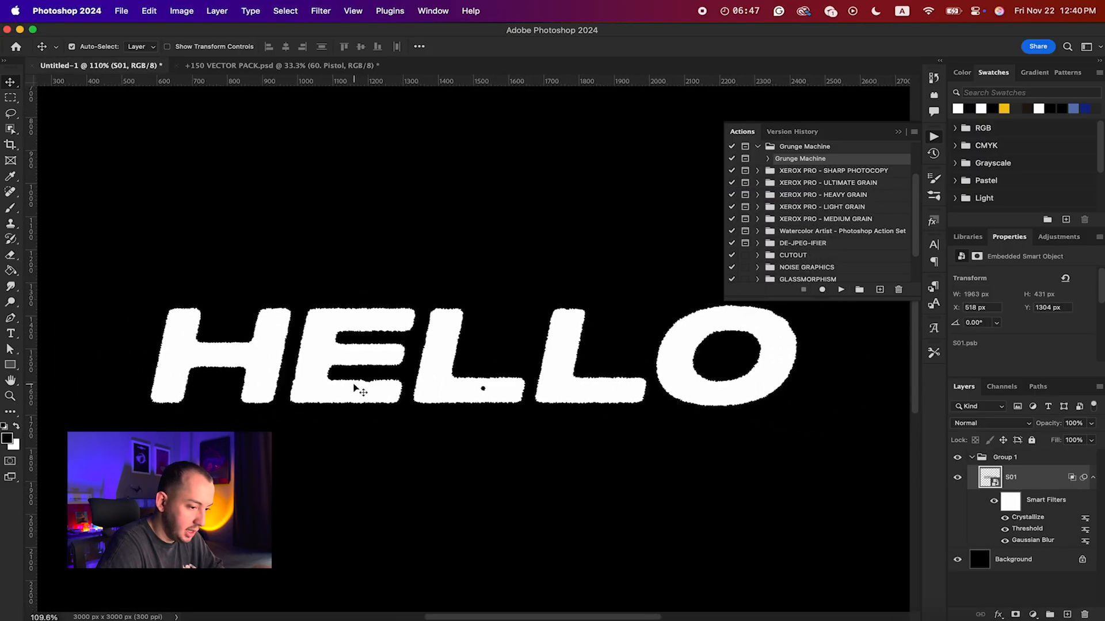
{"action": "scroll", "coordinate": [489, 373], "scroll_direction": "up", "scroll_amount": 3}
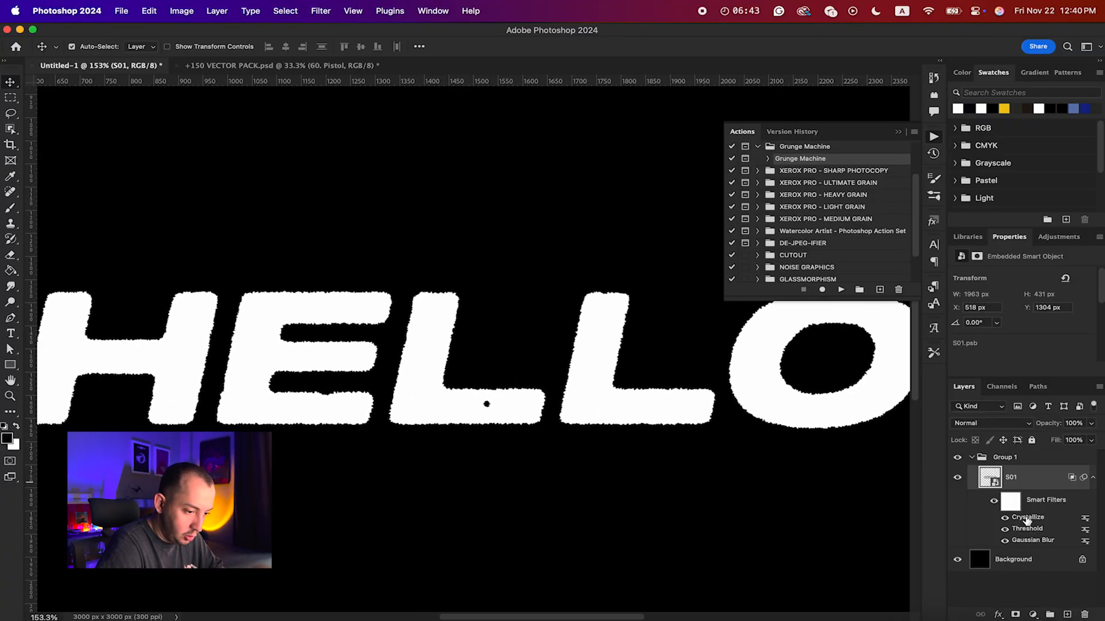
{"action": "double_click", "coordinate": [1028, 517]}
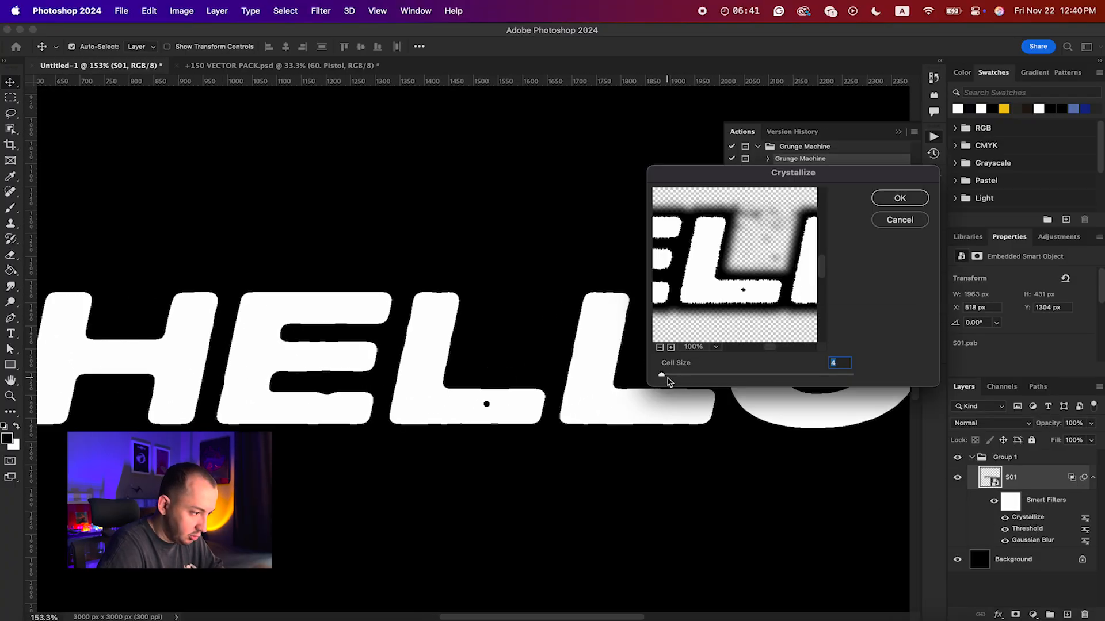
{"action": "left_click_drag", "start_coordinate": [662, 375], "coordinate": [700, 380]}
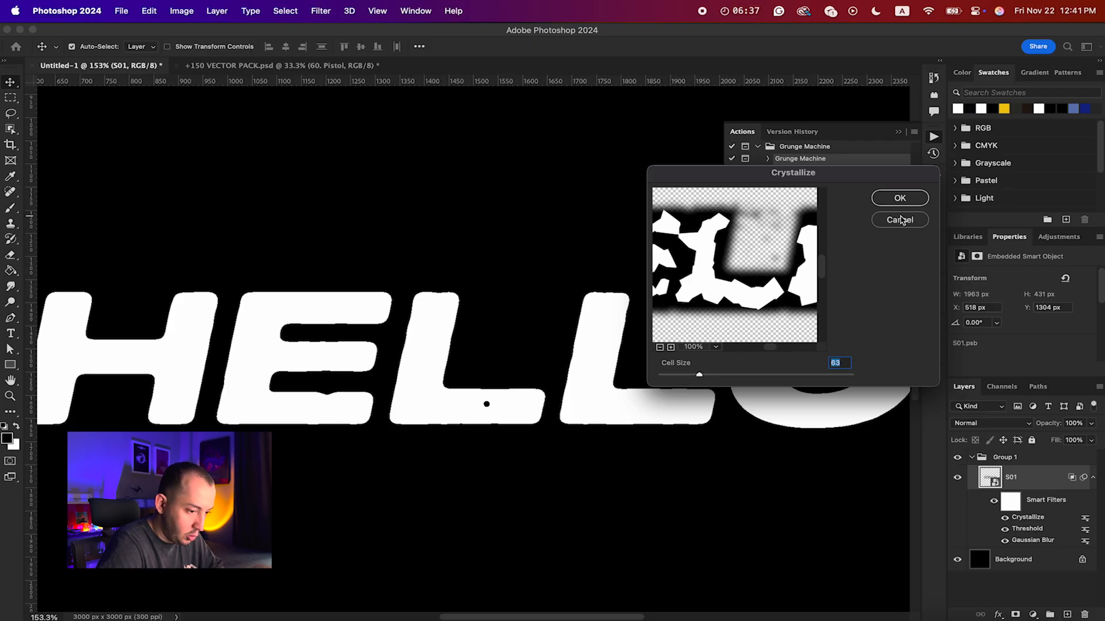
{"action": "left_click", "coordinate": [900, 220]}
Step: Set the radius of the S01 layer's Gaussian Blur smart filter to about 3.9 pixels
{"action": "double_click", "coordinate": [1027, 541]}
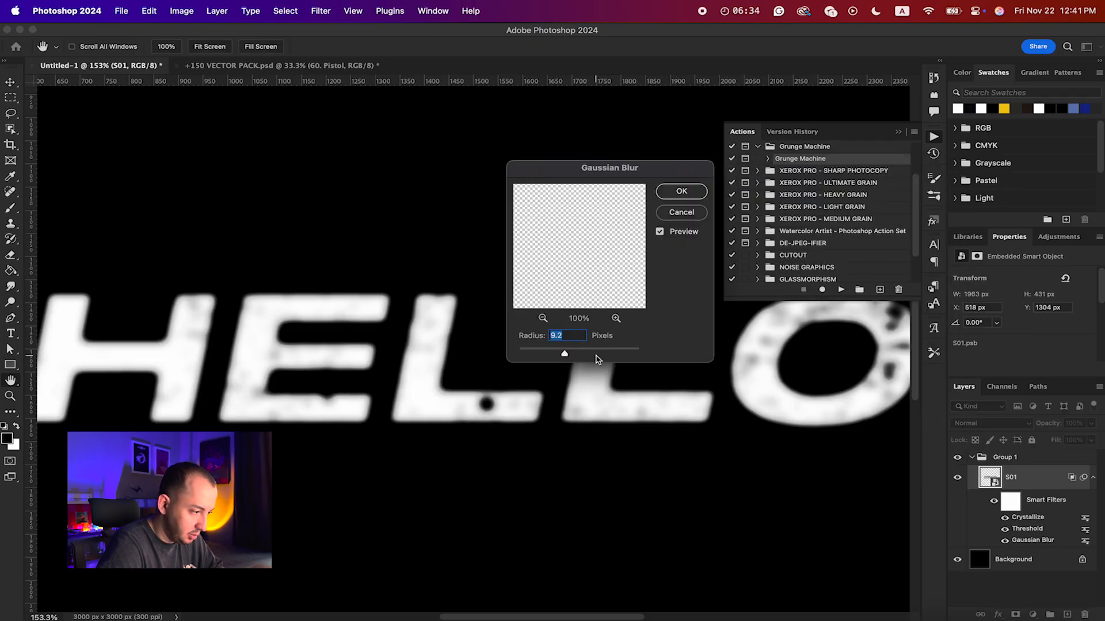
{"action": "left_click_drag", "start_coordinate": [564, 356], "coordinate": [546, 355]}
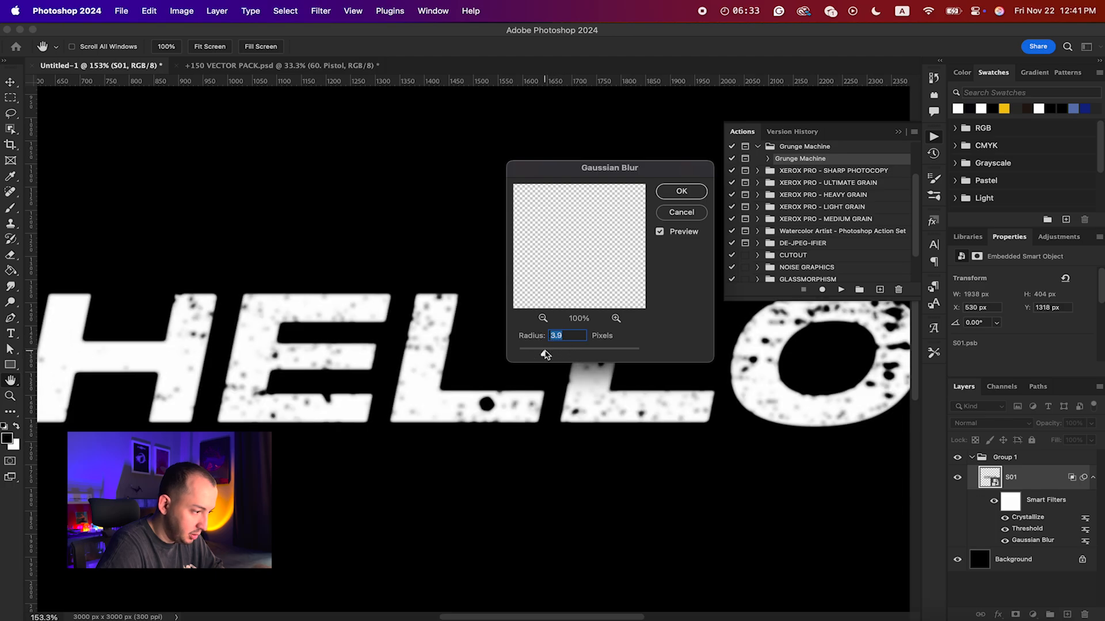
{"action": "left_click", "coordinate": [690, 189]}
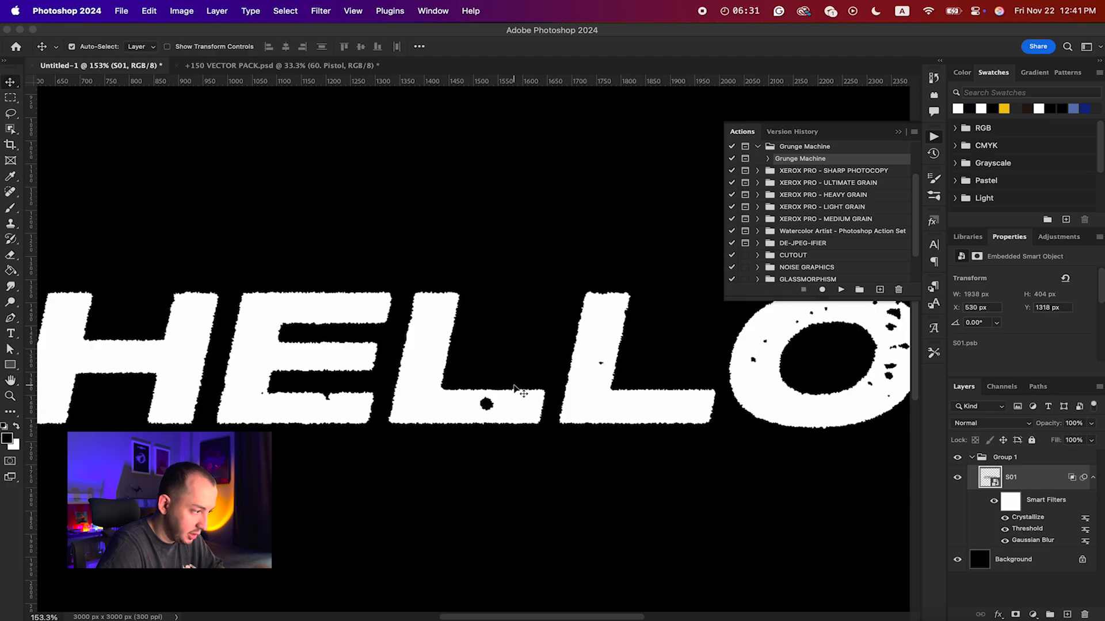
Step: Set the level of the S01 layer's Threshold smart filter to 1
{"action": "key", "text": "super+minus"}
{"action": "key", "text": "super+minus"}
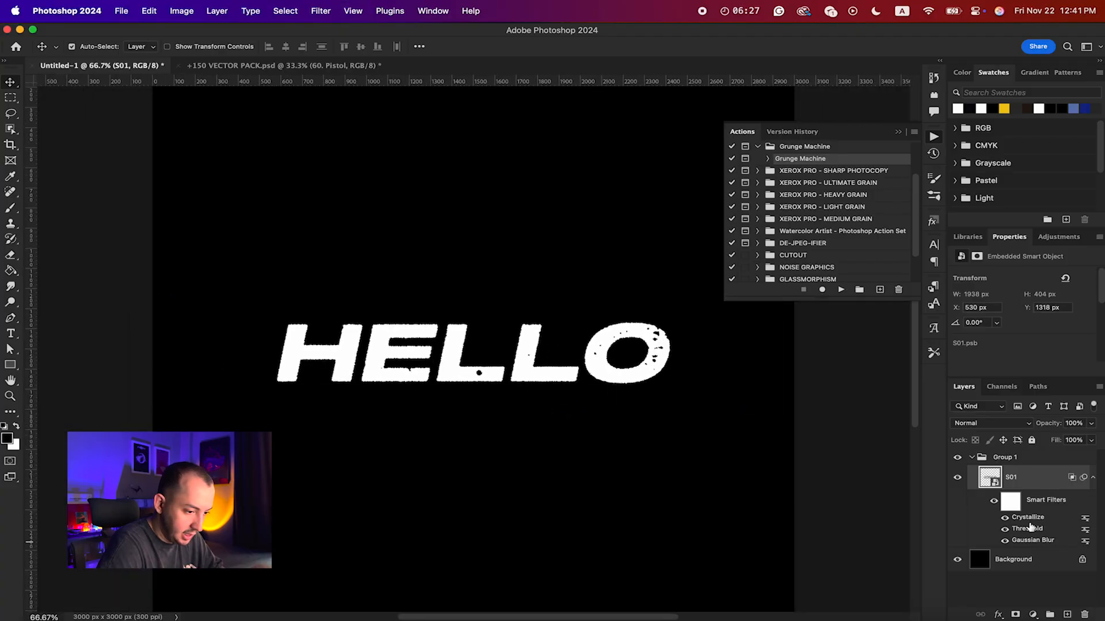
{"action": "double_click", "coordinate": [1027, 530]}
{"action": "left_click_drag", "start_coordinate": [500, 282], "coordinate": [440, 280]}
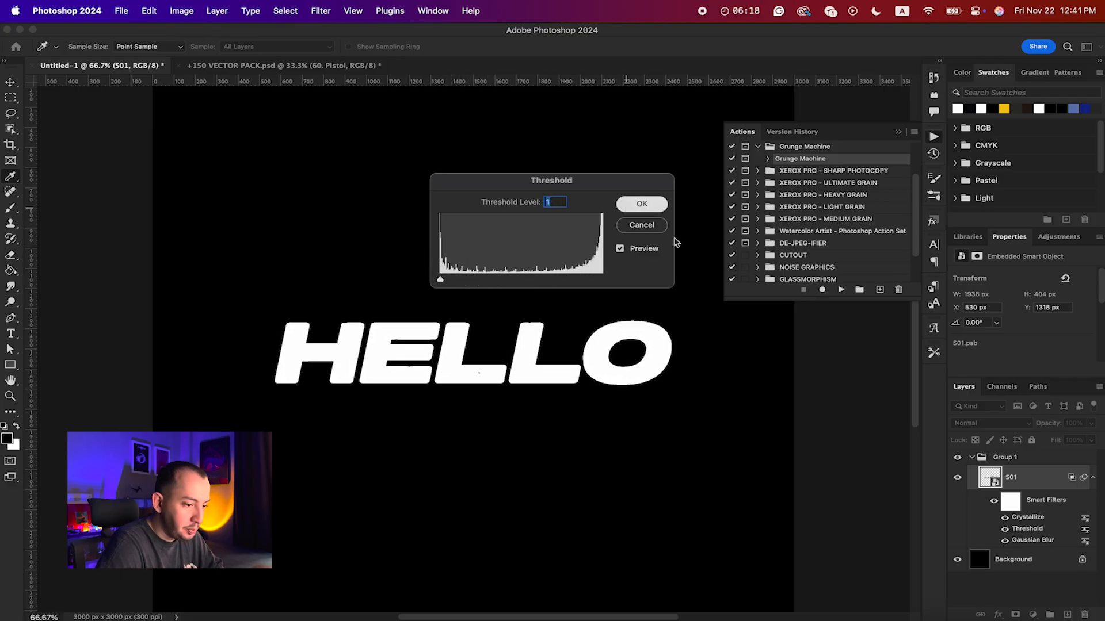
{"action": "left_click", "coordinate": [639, 205]}
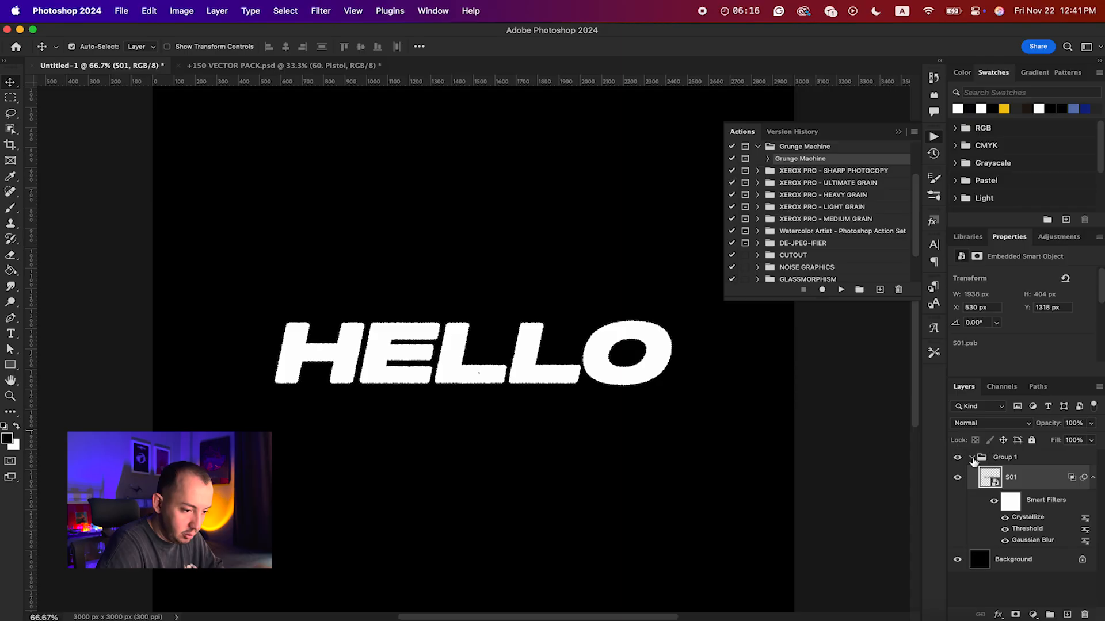
Step: Collapse Group 1 and give it a Color Overlay in yellow-green d6f310
{"action": "left_click", "coordinate": [972, 458]}
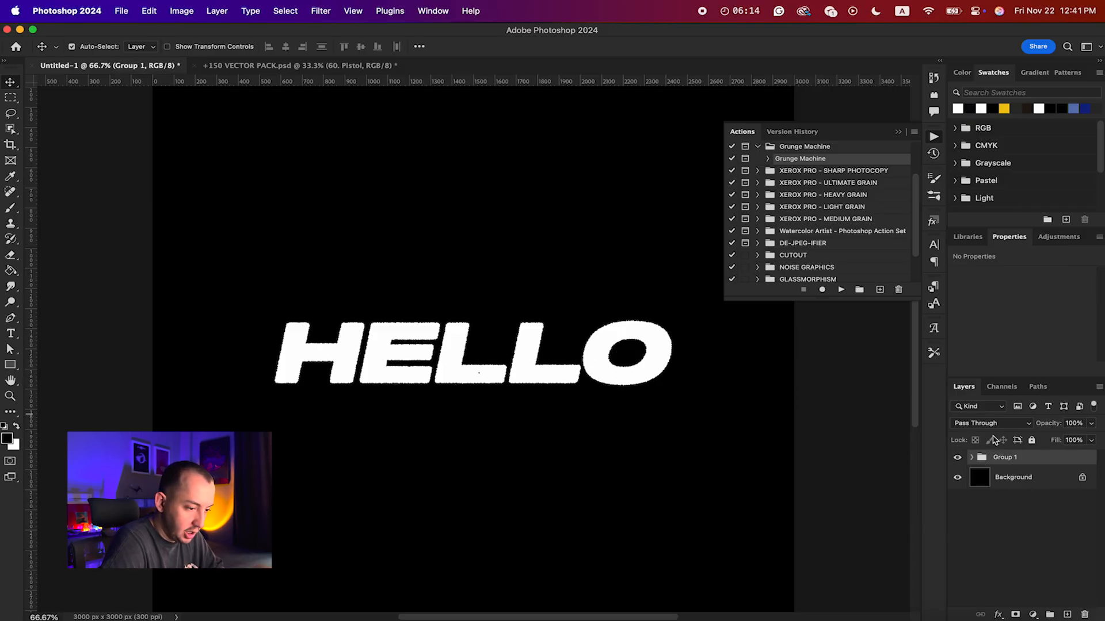
{"action": "double_click", "coordinate": [1053, 459]}
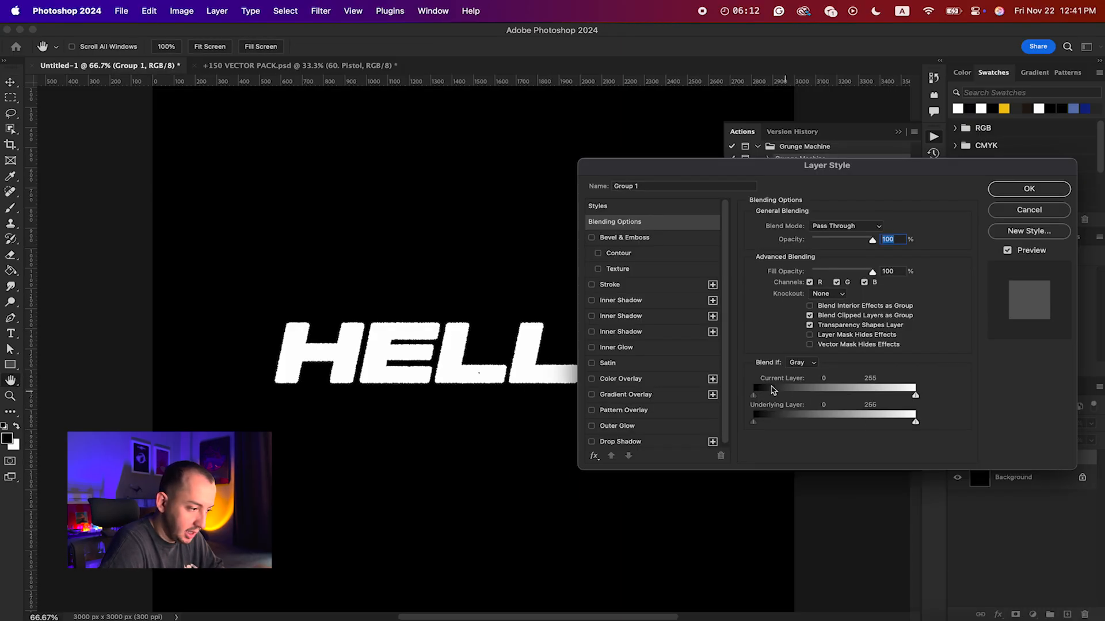
{"action": "left_click_drag", "start_coordinate": [782, 166], "coordinate": [715, 106]}
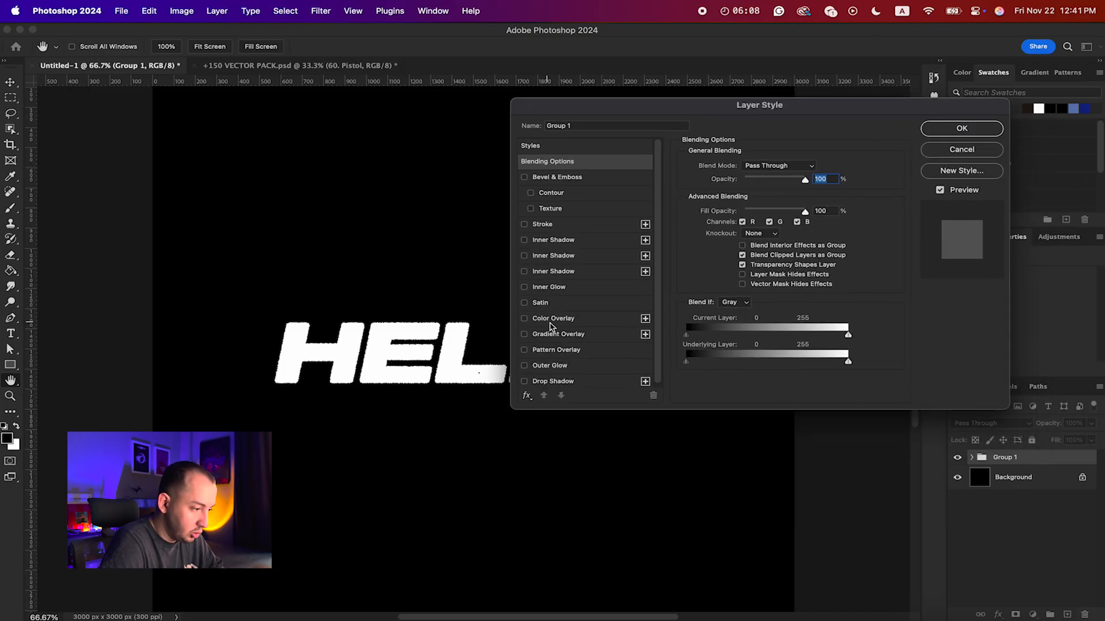
{"action": "left_click", "coordinate": [542, 322]}
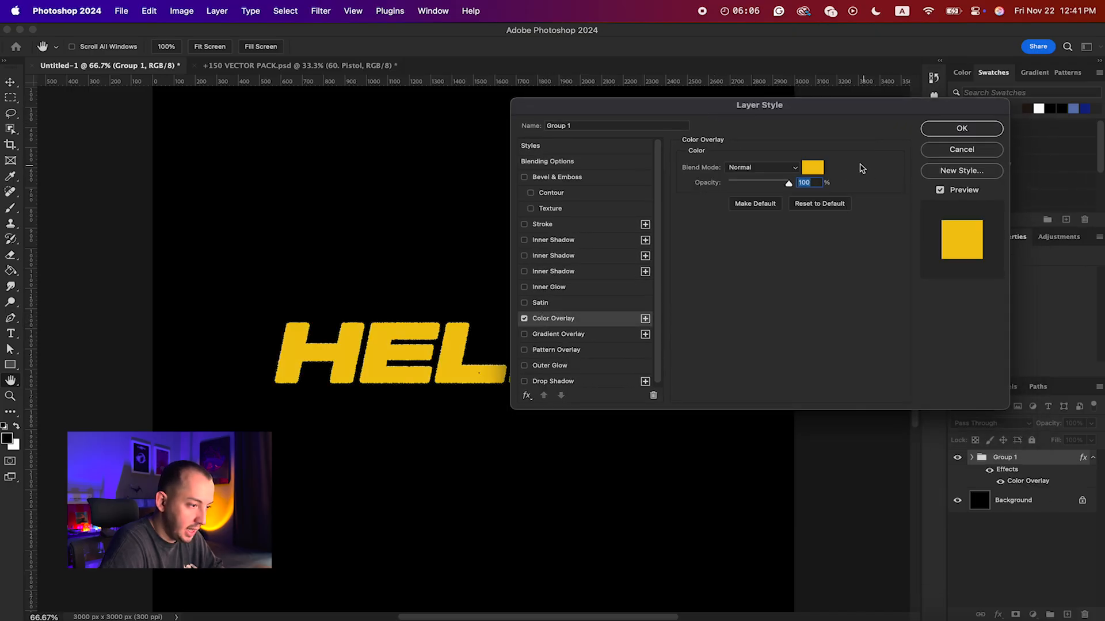
{"action": "left_click", "coordinate": [812, 167]}
{"action": "left_click_drag", "start_coordinate": [870, 216], "coordinate": [871, 284]}
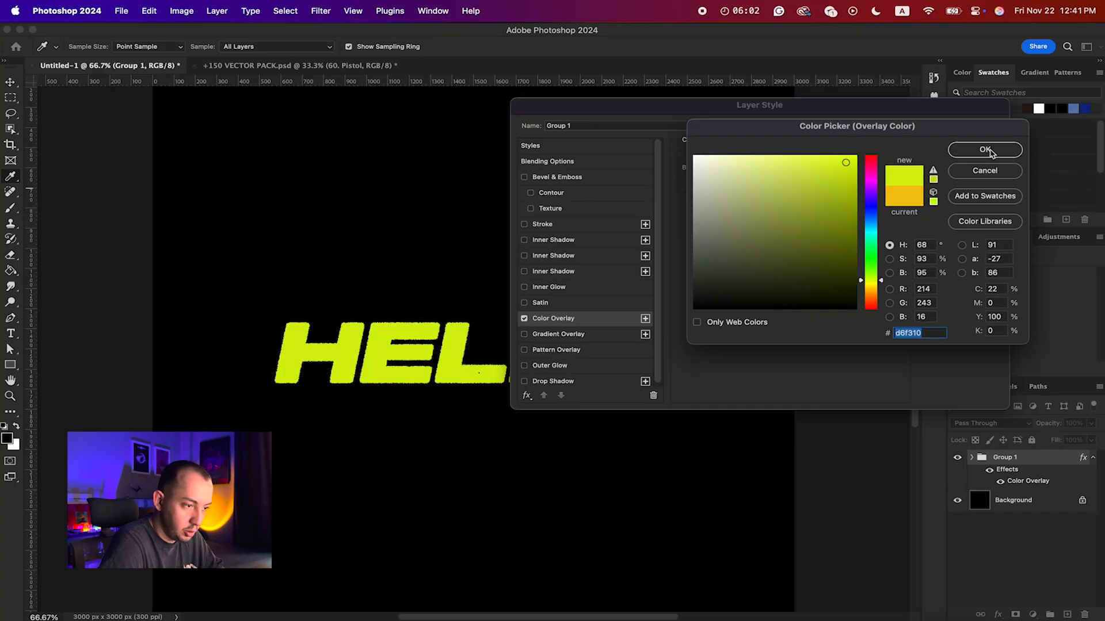
{"action": "left_click", "coordinate": [985, 149]}
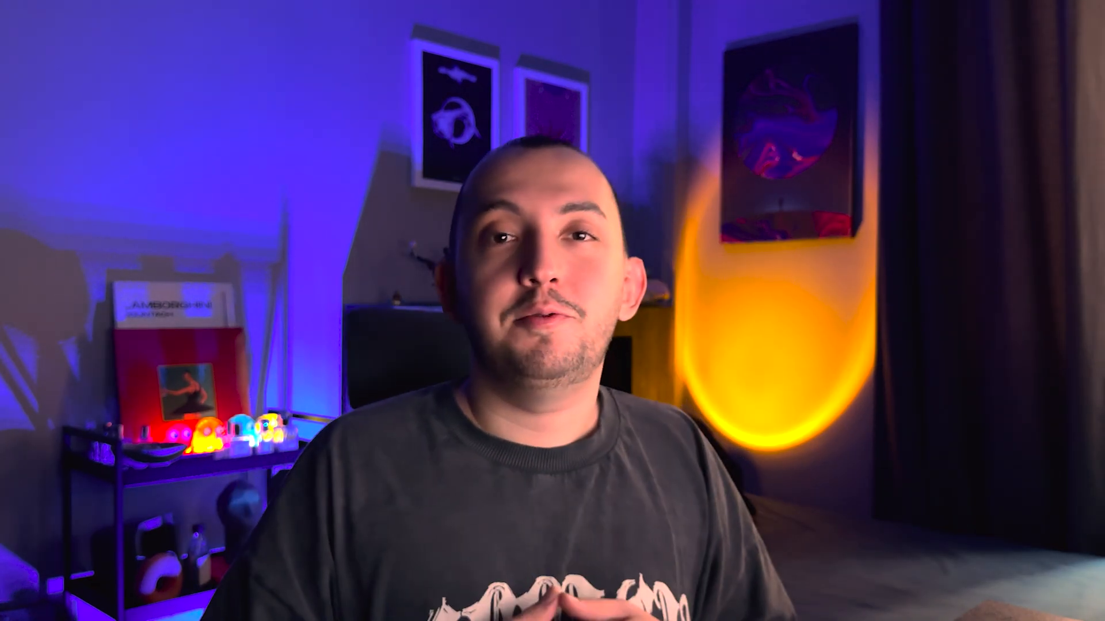